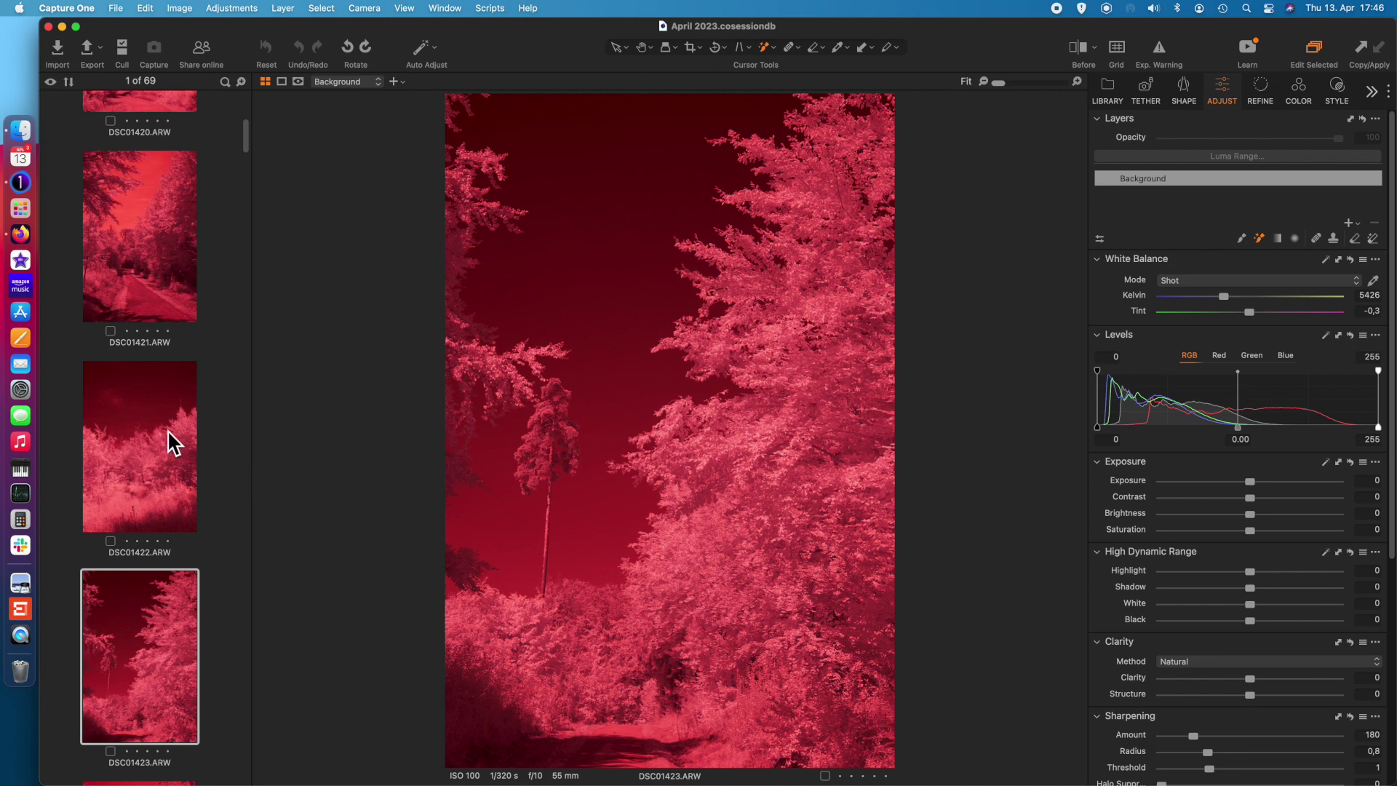
# Set the white balance of DSC01423.ARW with the picker by sampling the foliage of the large tree beside the sky
pyautogui.scroll(3, 168, 429)
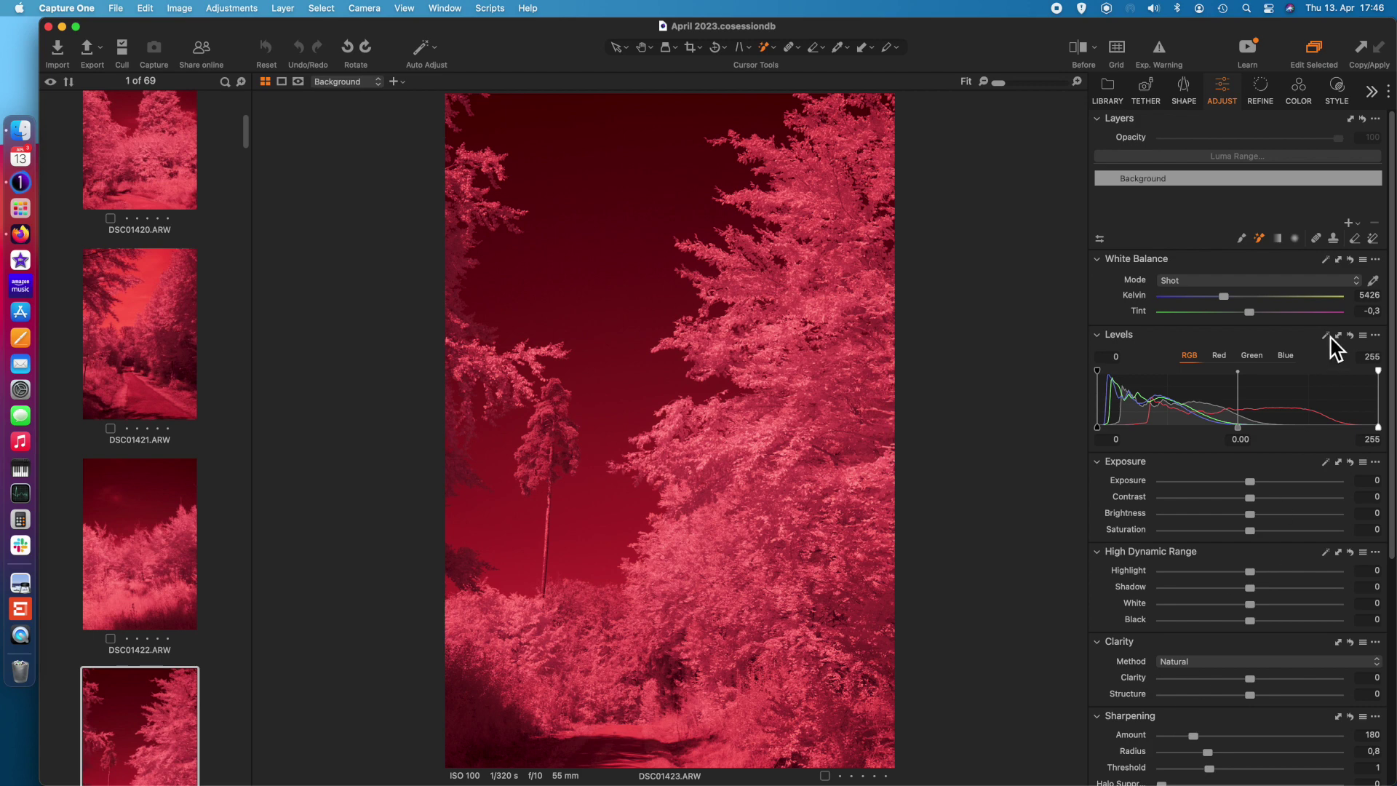
pyautogui.click(1374, 284)
pyautogui.click(636, 310)
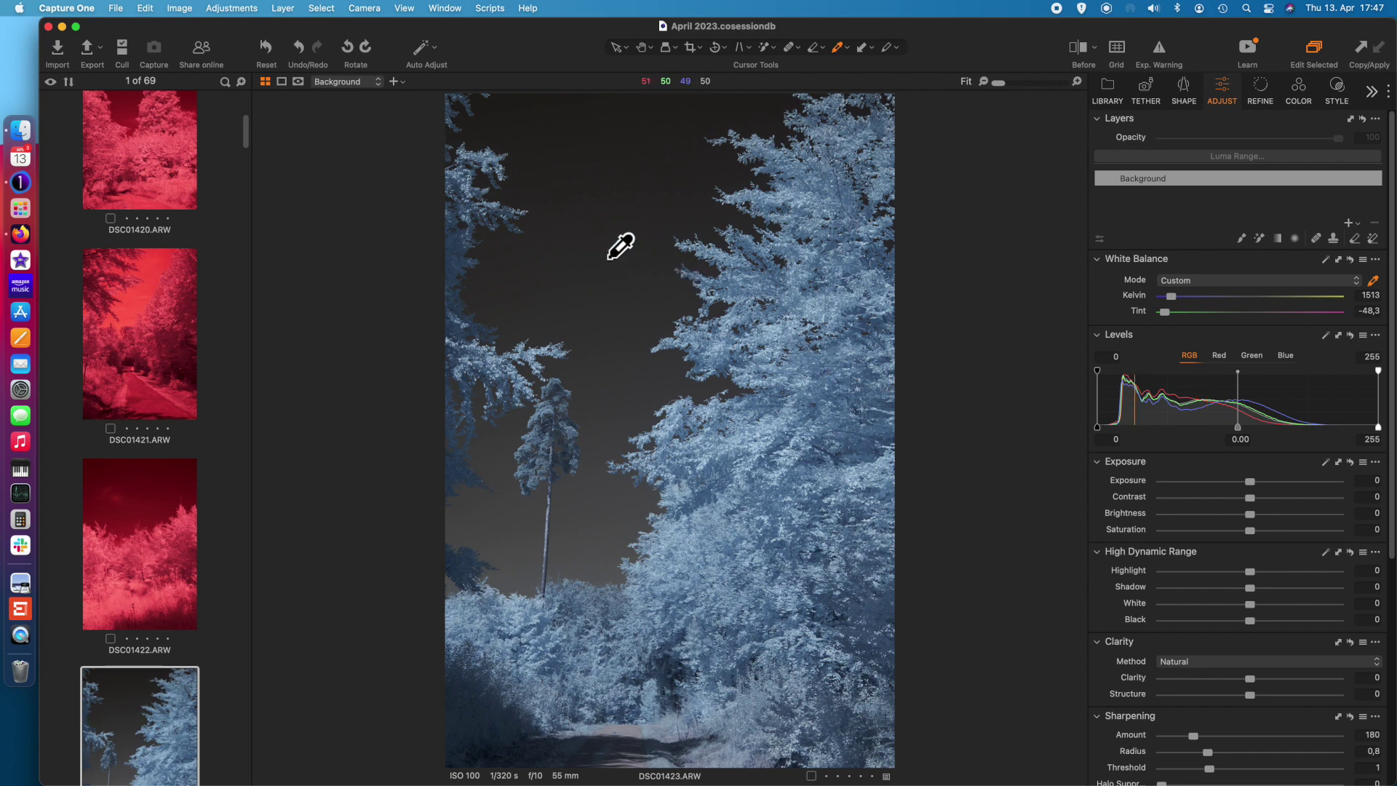
pyautogui.click(763, 355)
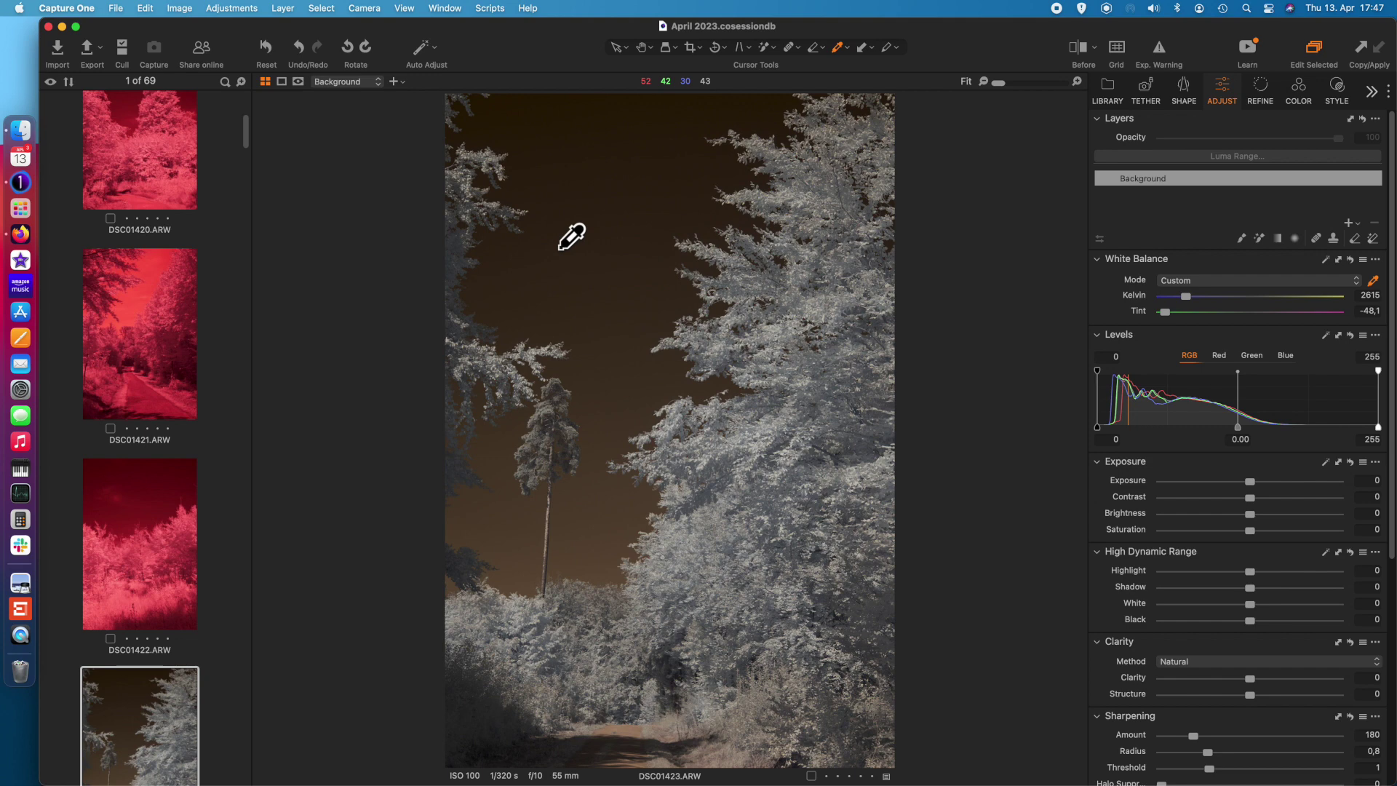
# Apply the Magic Brush to the upper sky on a new adjustment layer and review the brush's settings
pyautogui.click(1258, 234)
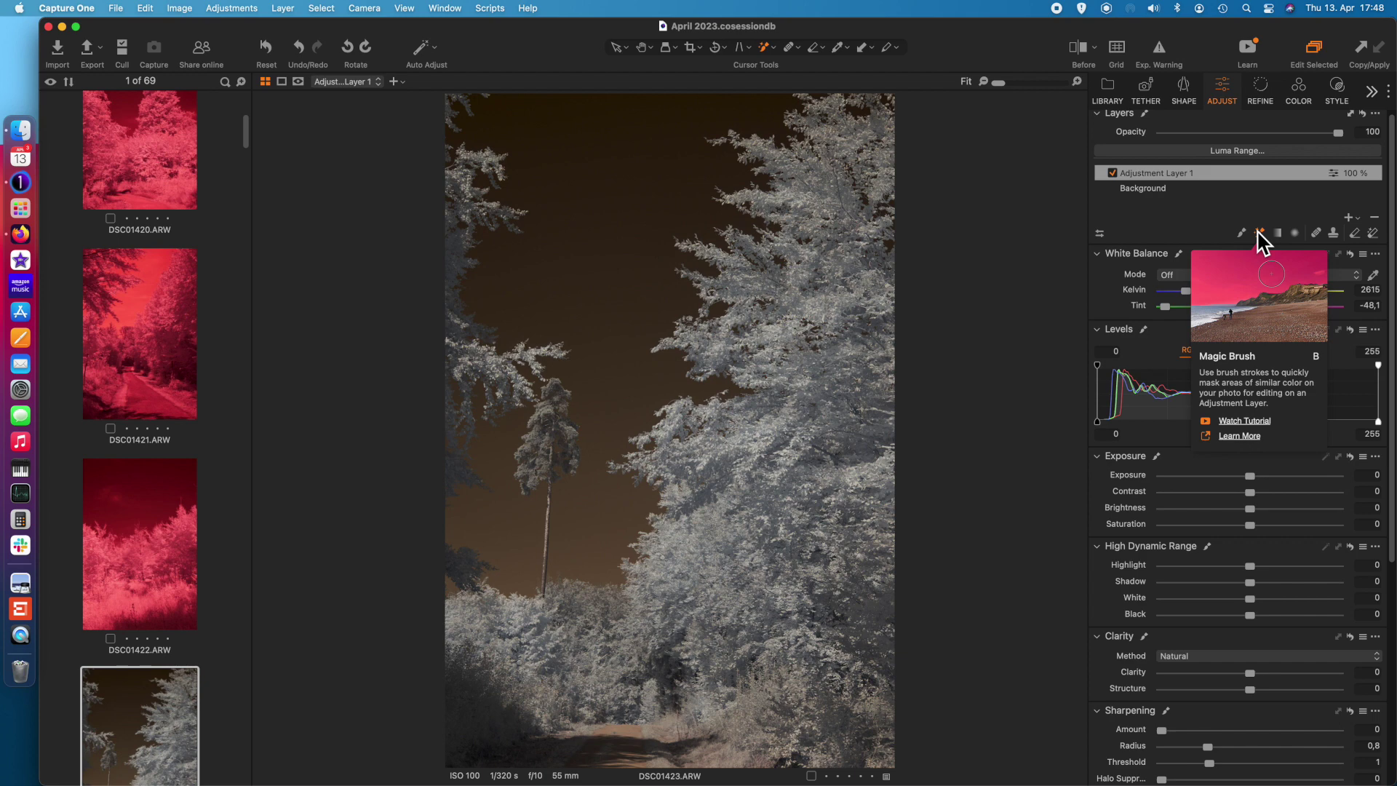
pyautogui.click(643, 187)
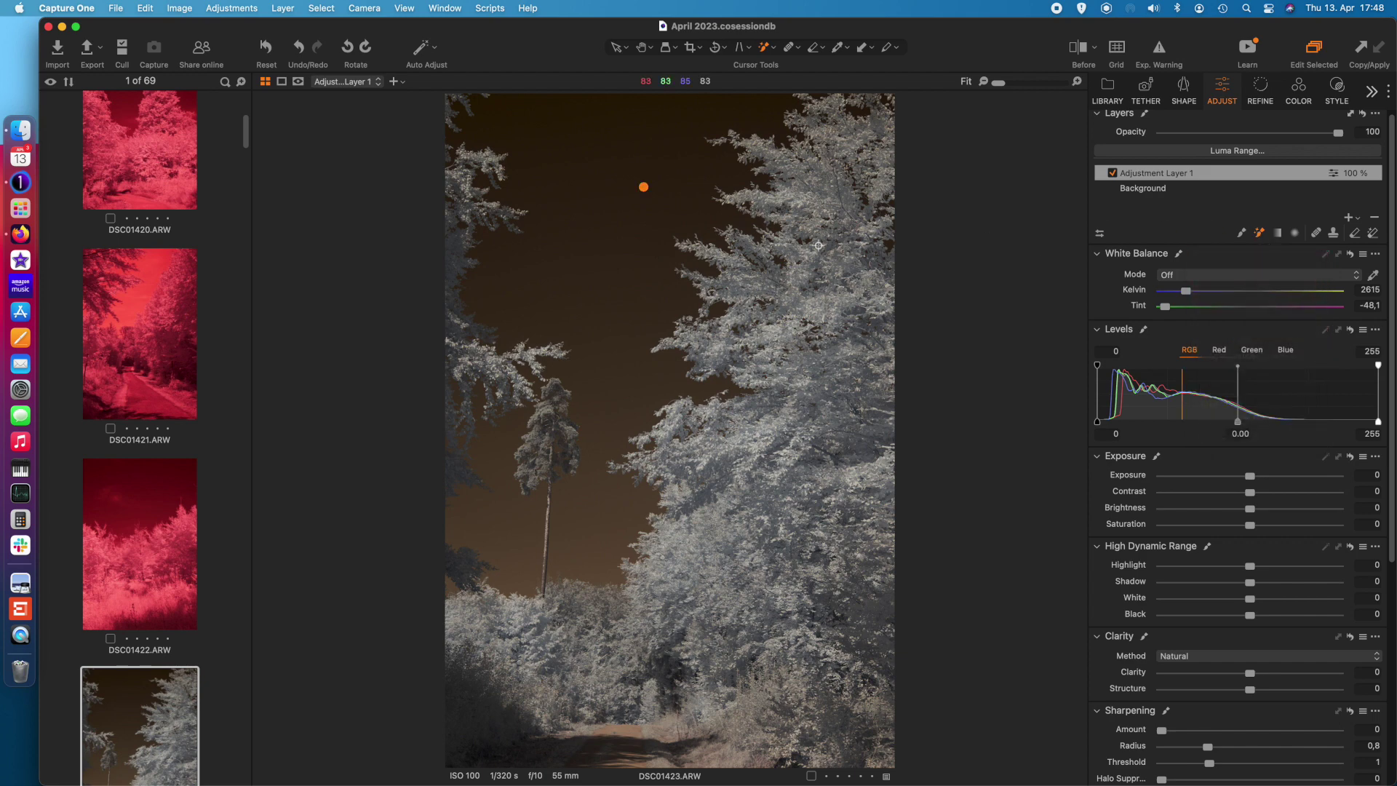
pyautogui.rightClick(561, 242)
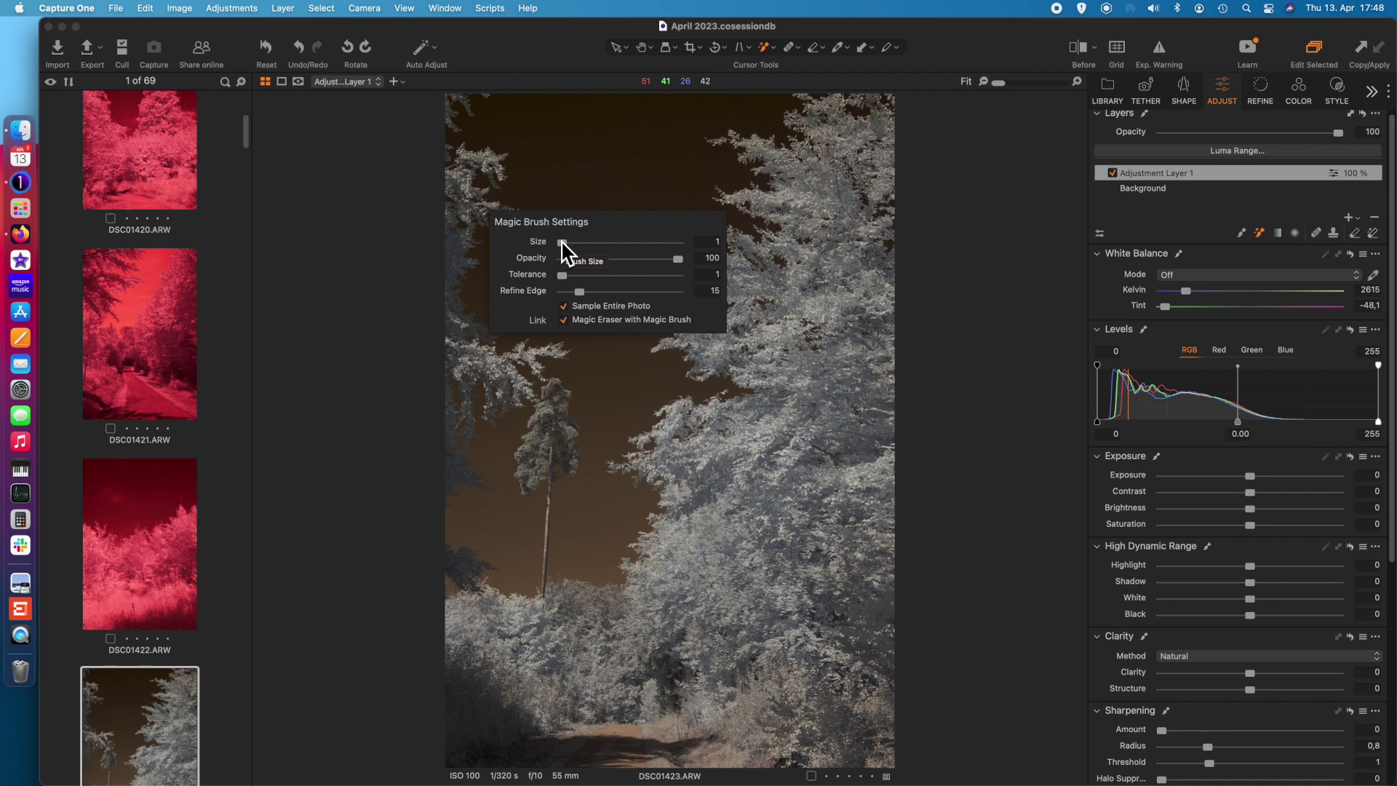
pyautogui.moveTo(561, 242)
pyautogui.mouseDown()
pyautogui.moveTo(610, 242)
pyautogui.moveTo(549, 242)
pyautogui.mouseUp()
pyautogui.moveTo(678, 258)
pyautogui.mouseDown()
pyautogui.moveTo(549, 262)
pyautogui.moveTo(682, 262)
pyautogui.mouseUp()
pyautogui.click(644, 186)
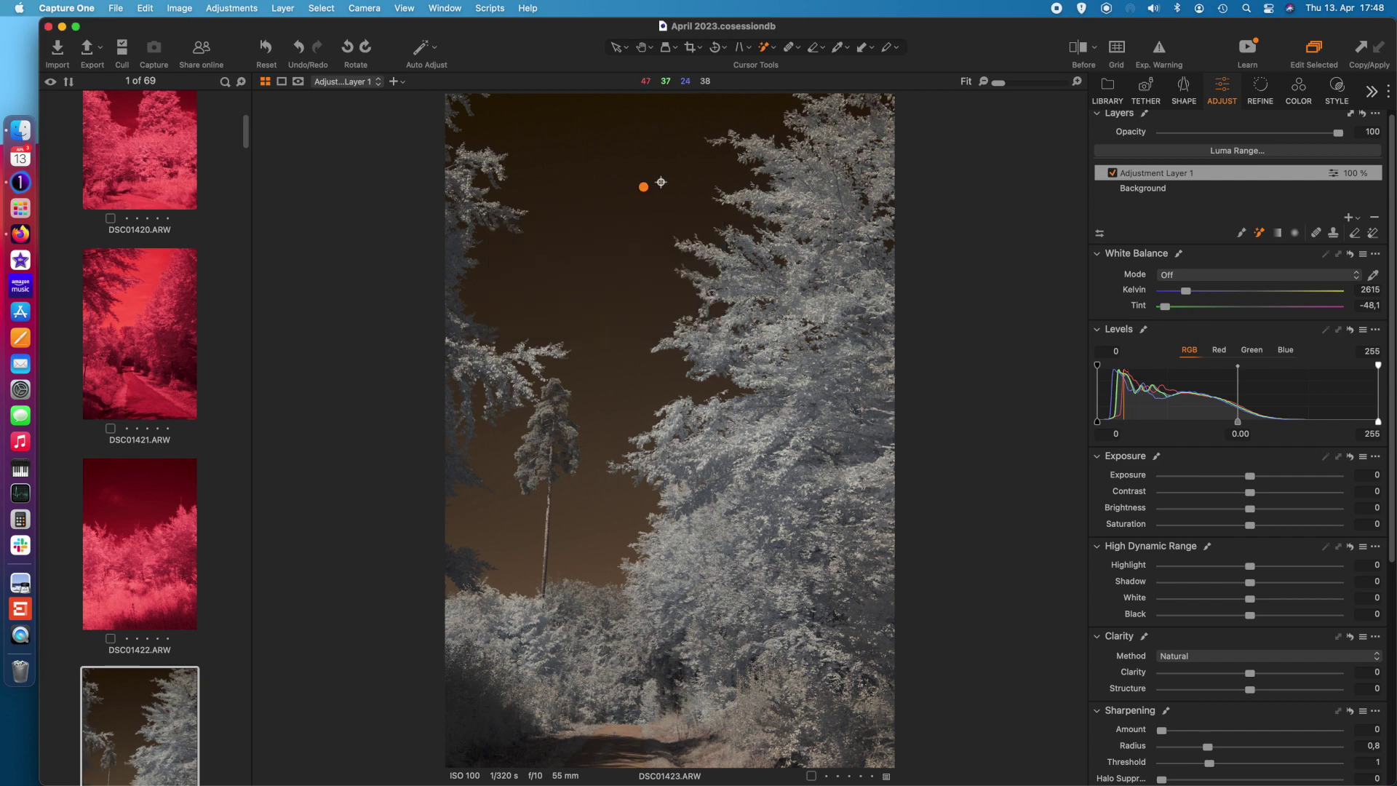
# Set the Magic Brush's Refine Edge to 39 and unlink the Magic Eraser from it
pyautogui.rightClick(613, 219)
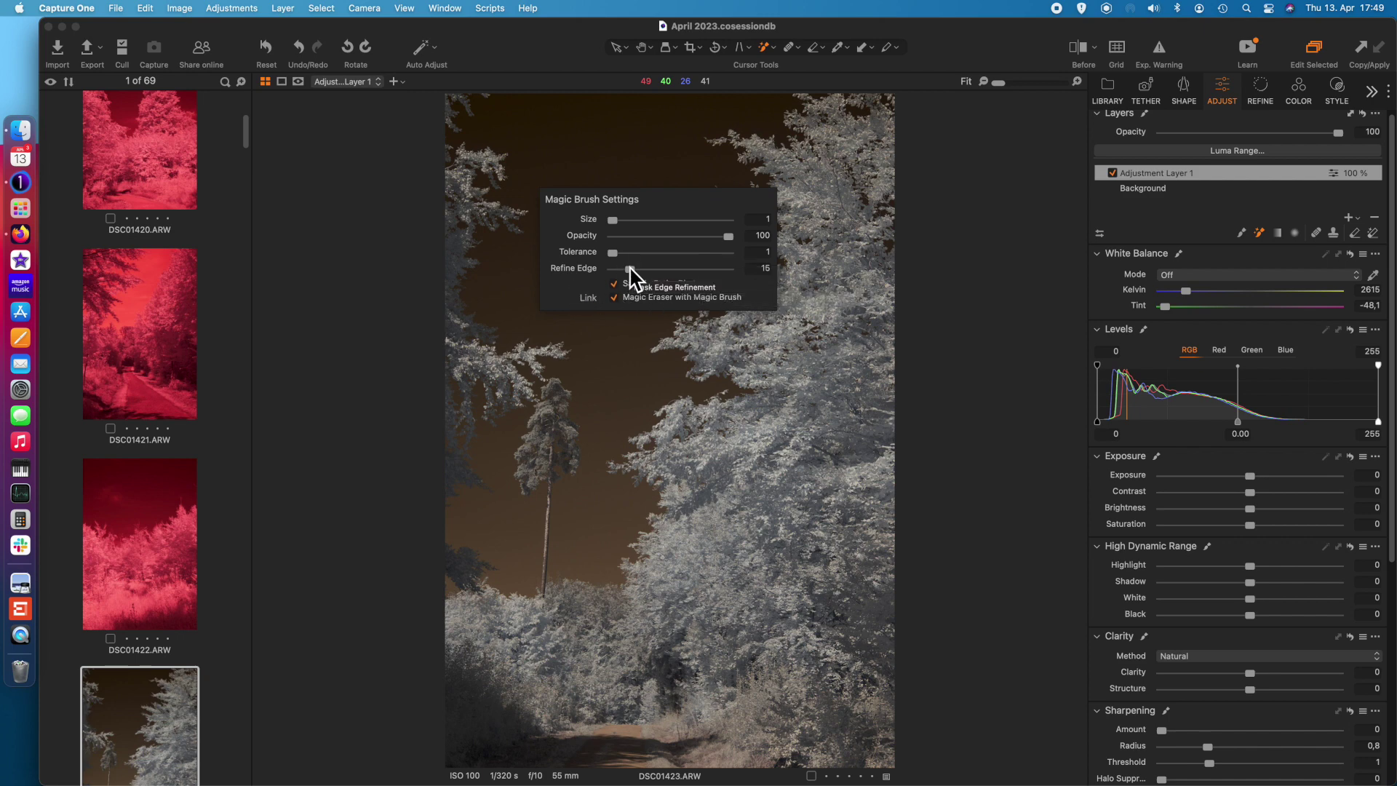
pyautogui.moveTo(630, 269); pyautogui.dragTo(657, 268)
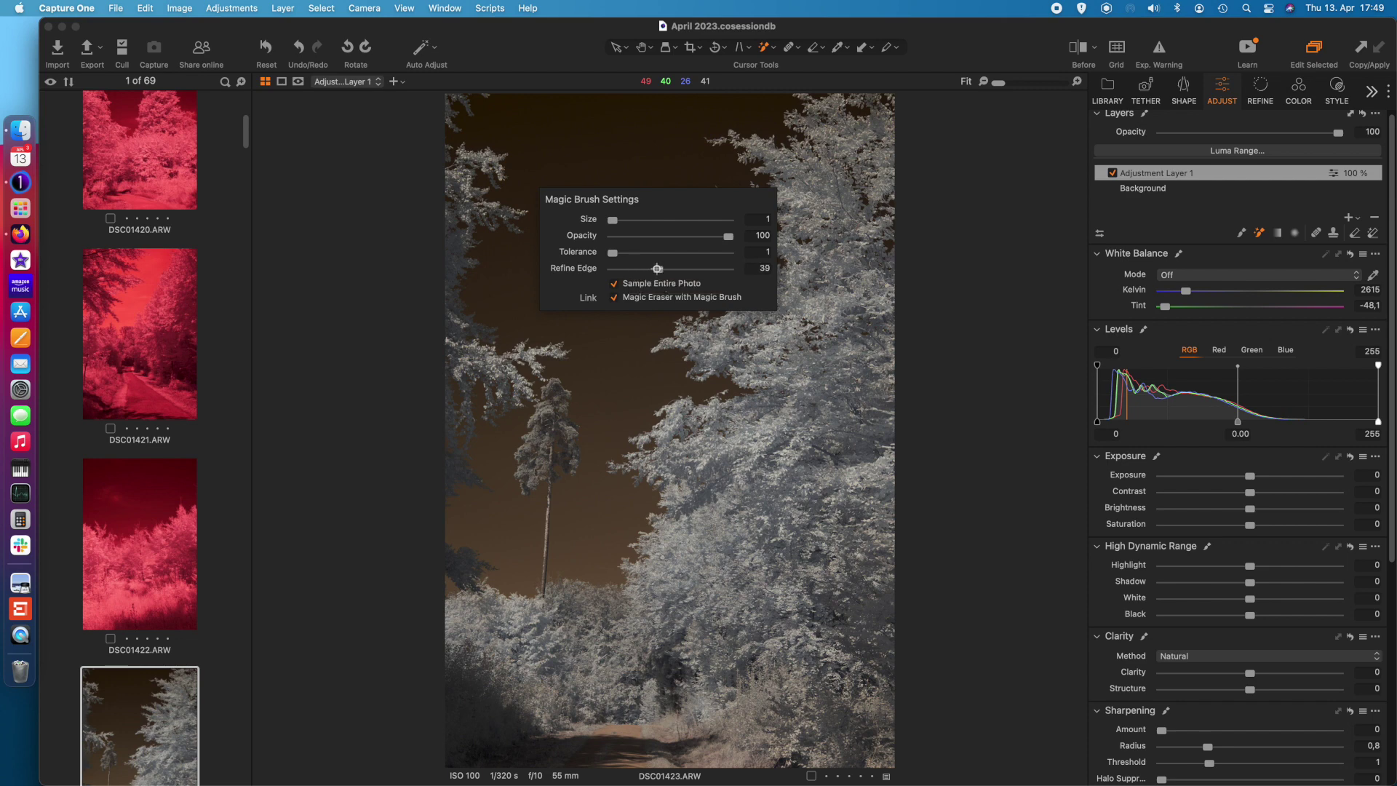
pyautogui.click(614, 299)
pyautogui.rightClick(635, 227)
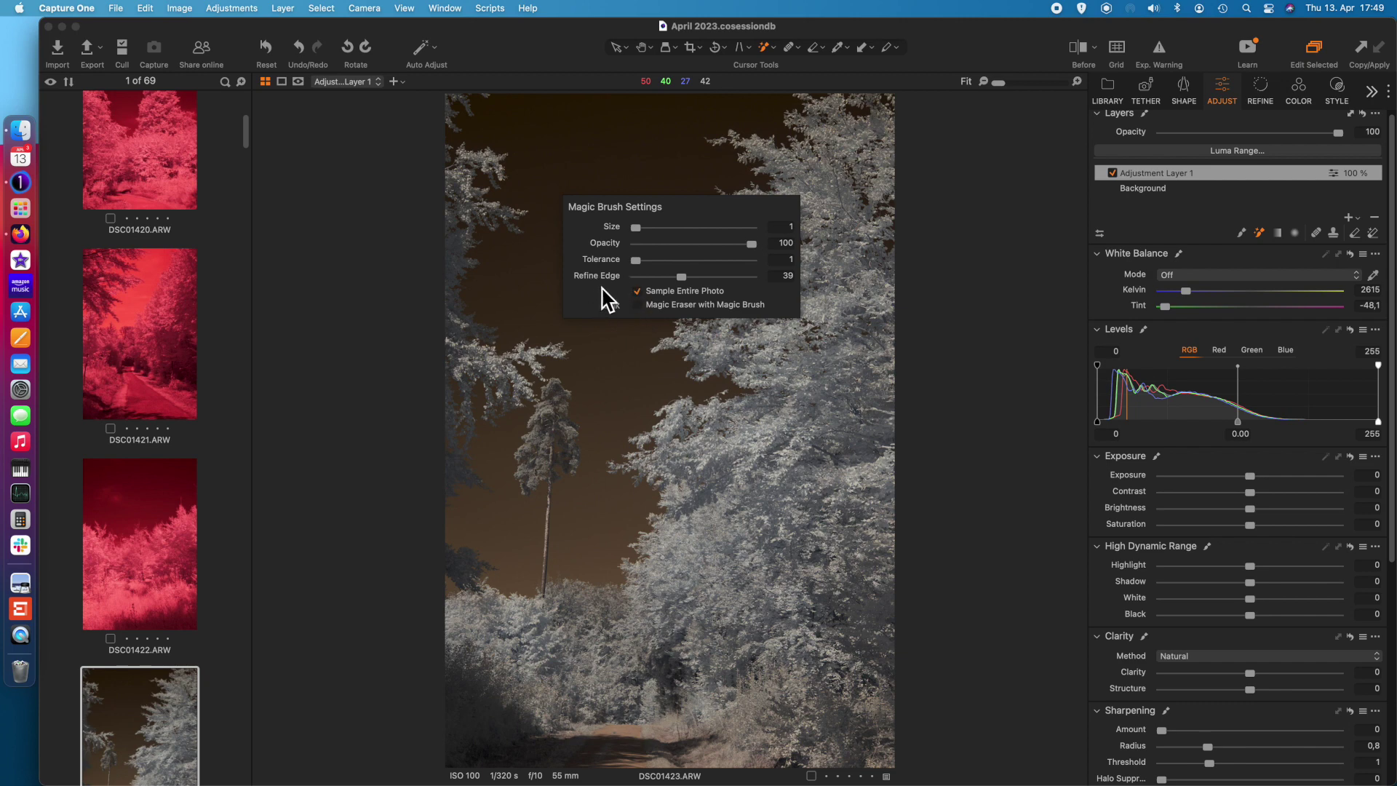
# Mask the whole sky with the Magic Brush and inspect the mask's edges along the treetops up close
pyautogui.click(643, 187)
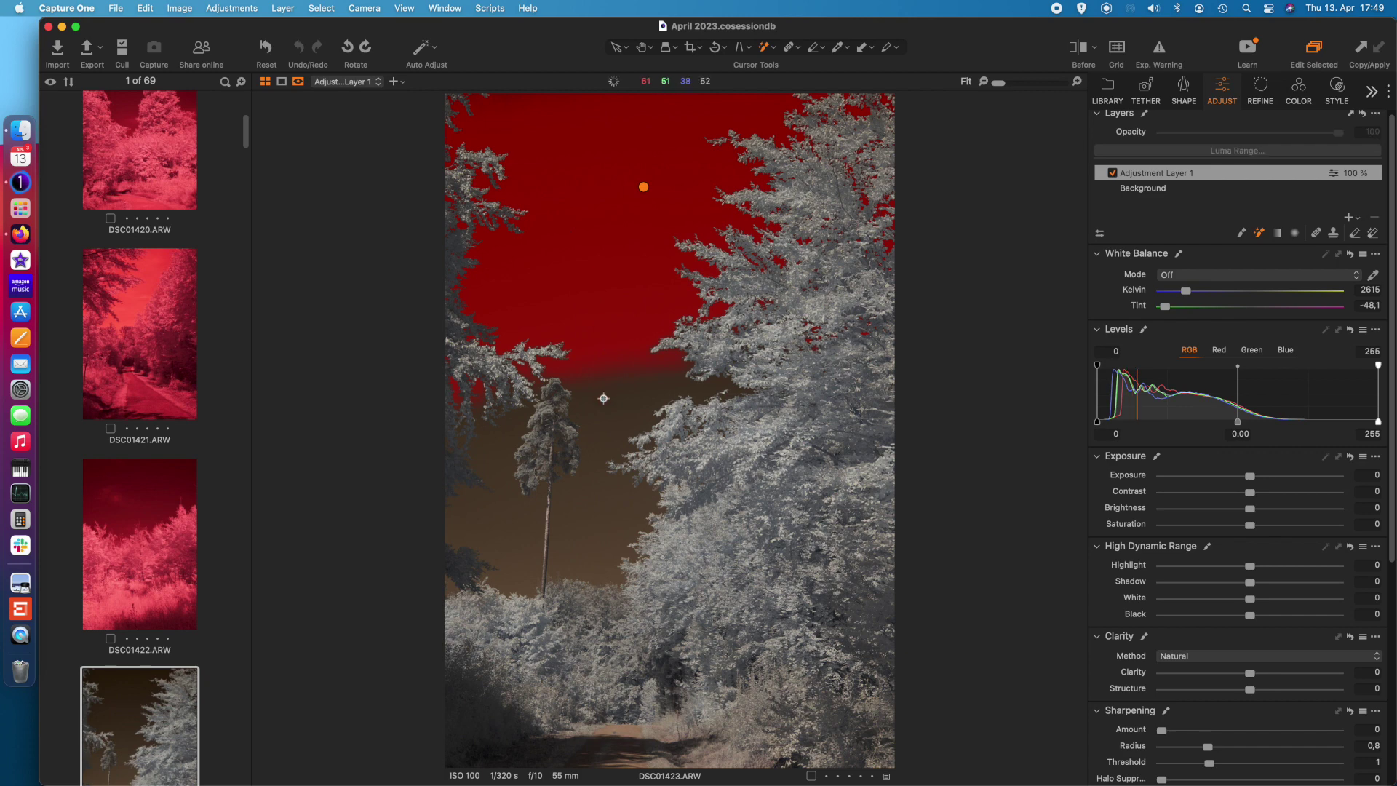
pyautogui.press('z')
pyautogui.press('z')
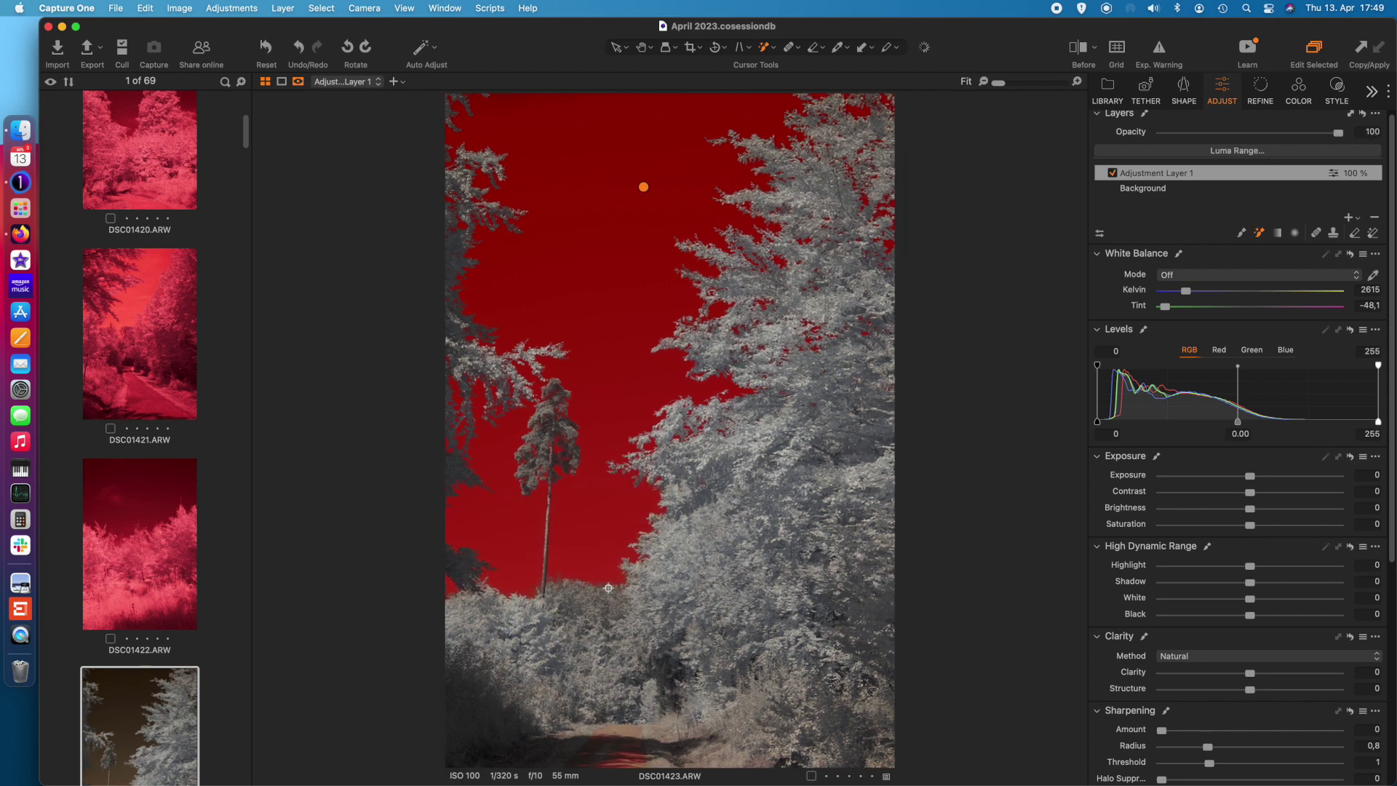
pyautogui.scroll(2, 608, 597)
pyautogui.scroll(2, 608, 598)
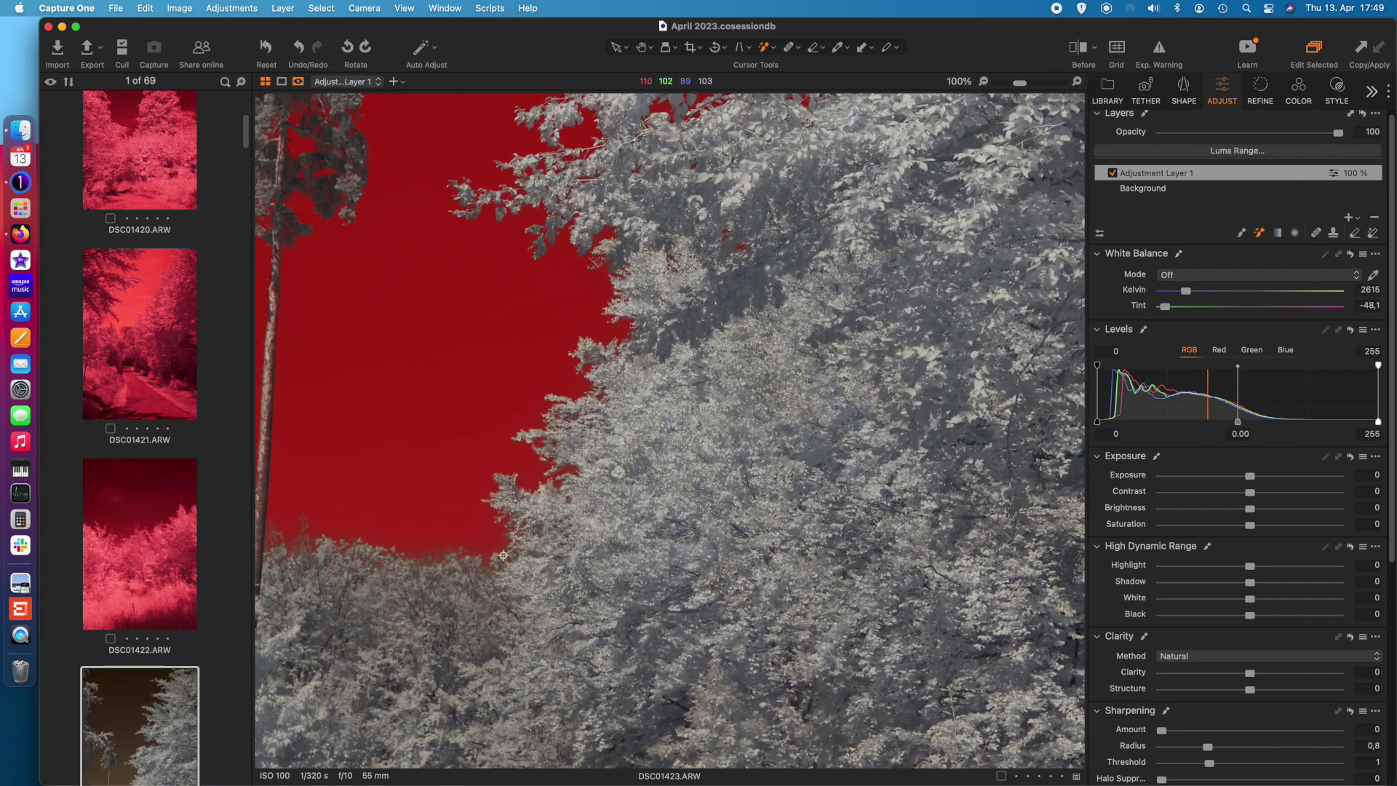
pyautogui.scroll(2, 466, 488)
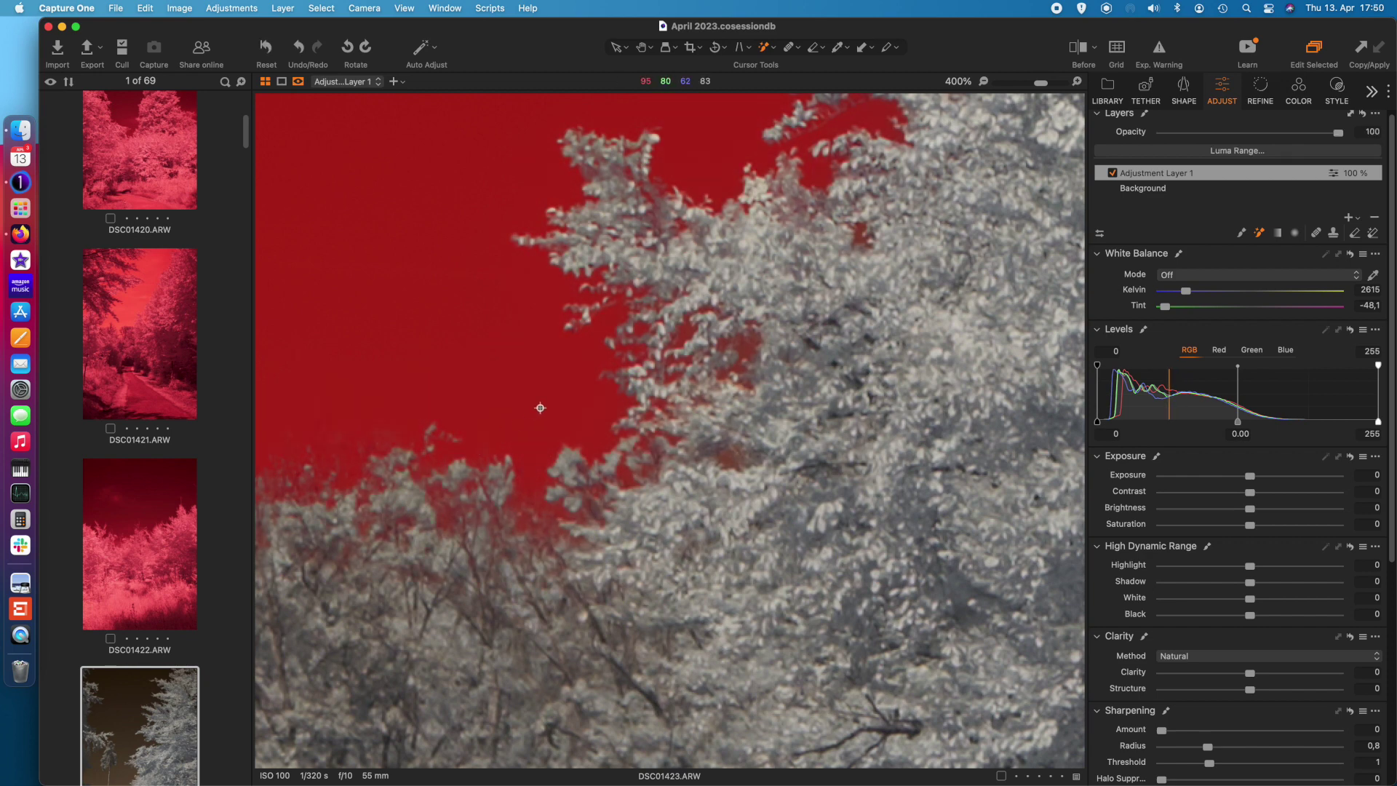
pyautogui.press('super+0')
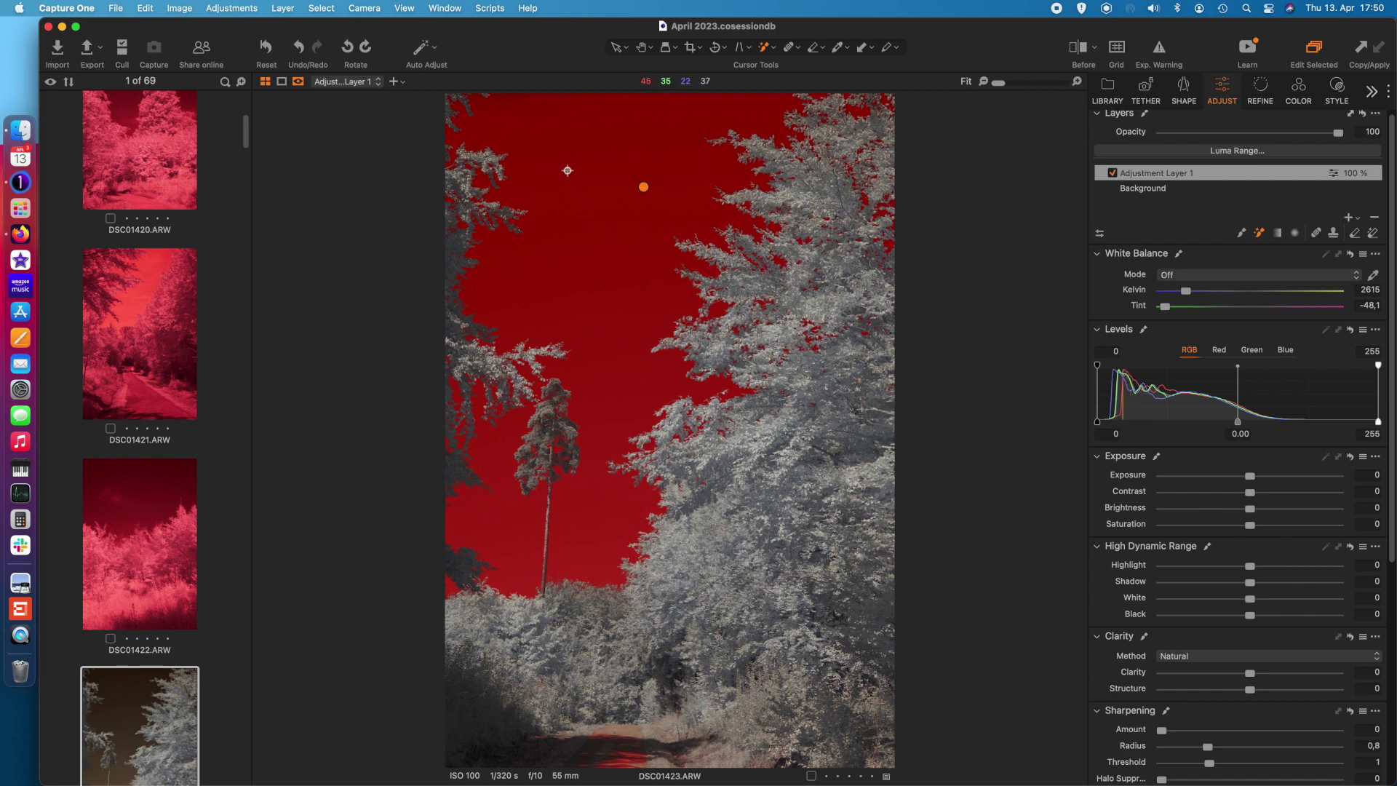
# Add a second adjustment layer and mask the bright foliage with the Magic Brush
pyautogui.click(1349, 218)
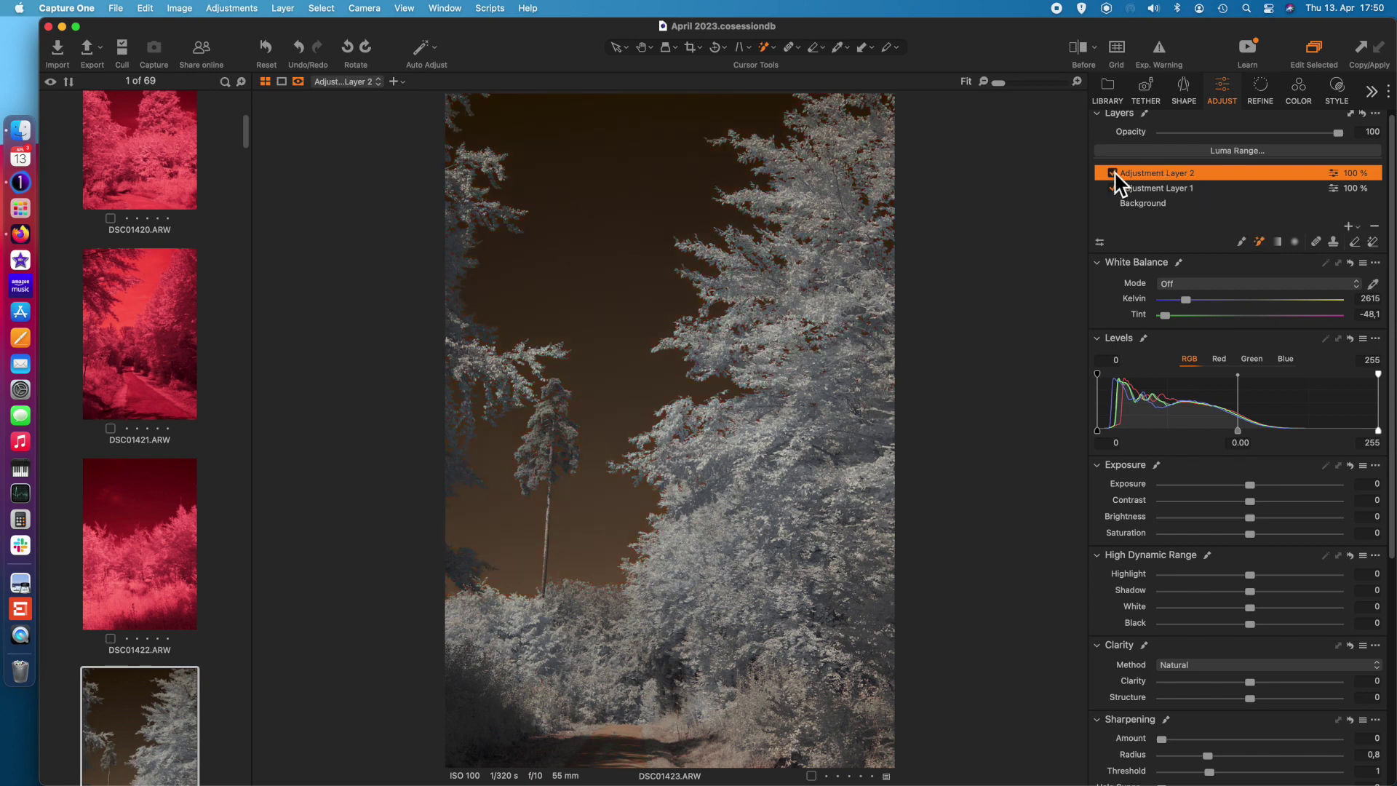
pyautogui.click(1259, 242)
pyautogui.click(855, 371)
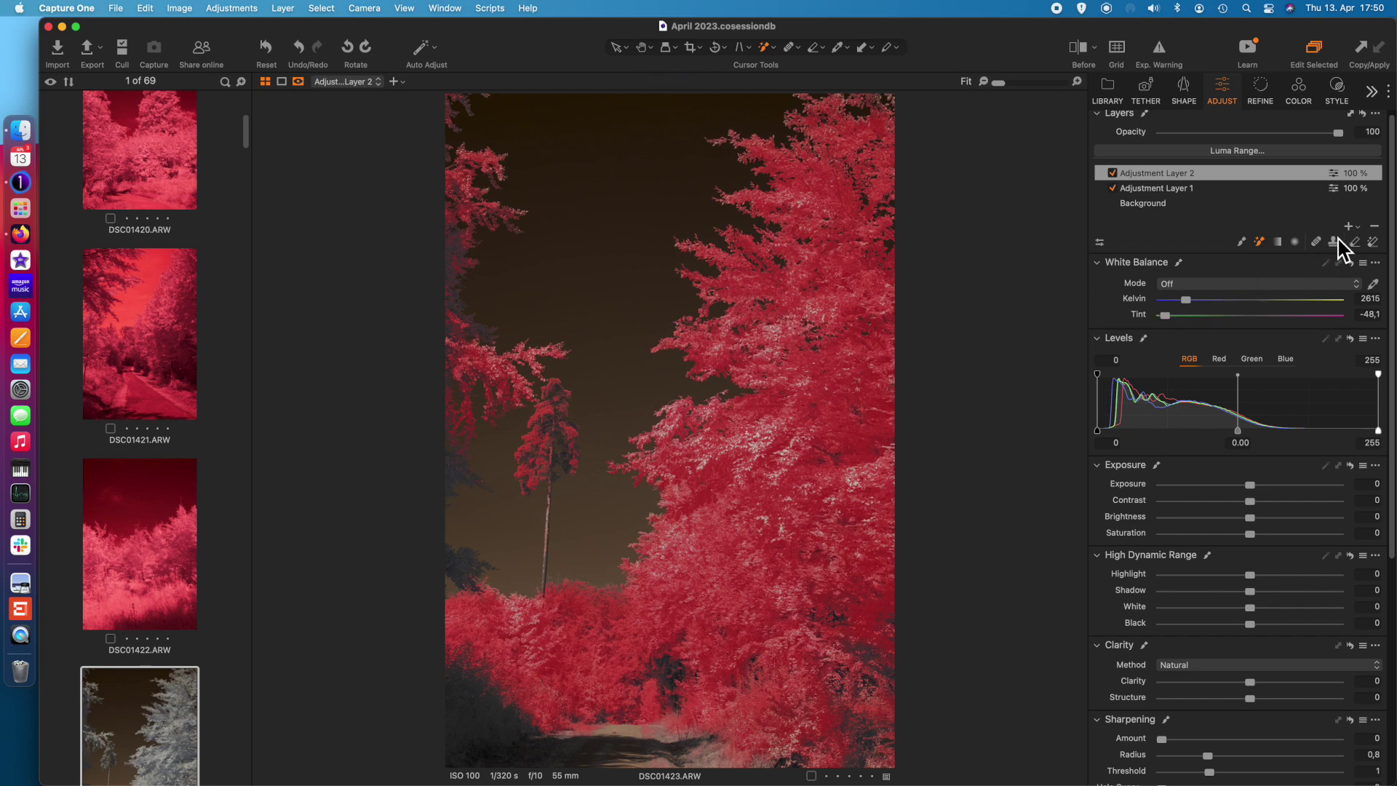
# Add a third adjustment layer masking the dark shadows beside the path with the Magic Brush, and switch that layer off
pyautogui.click(1348, 226)
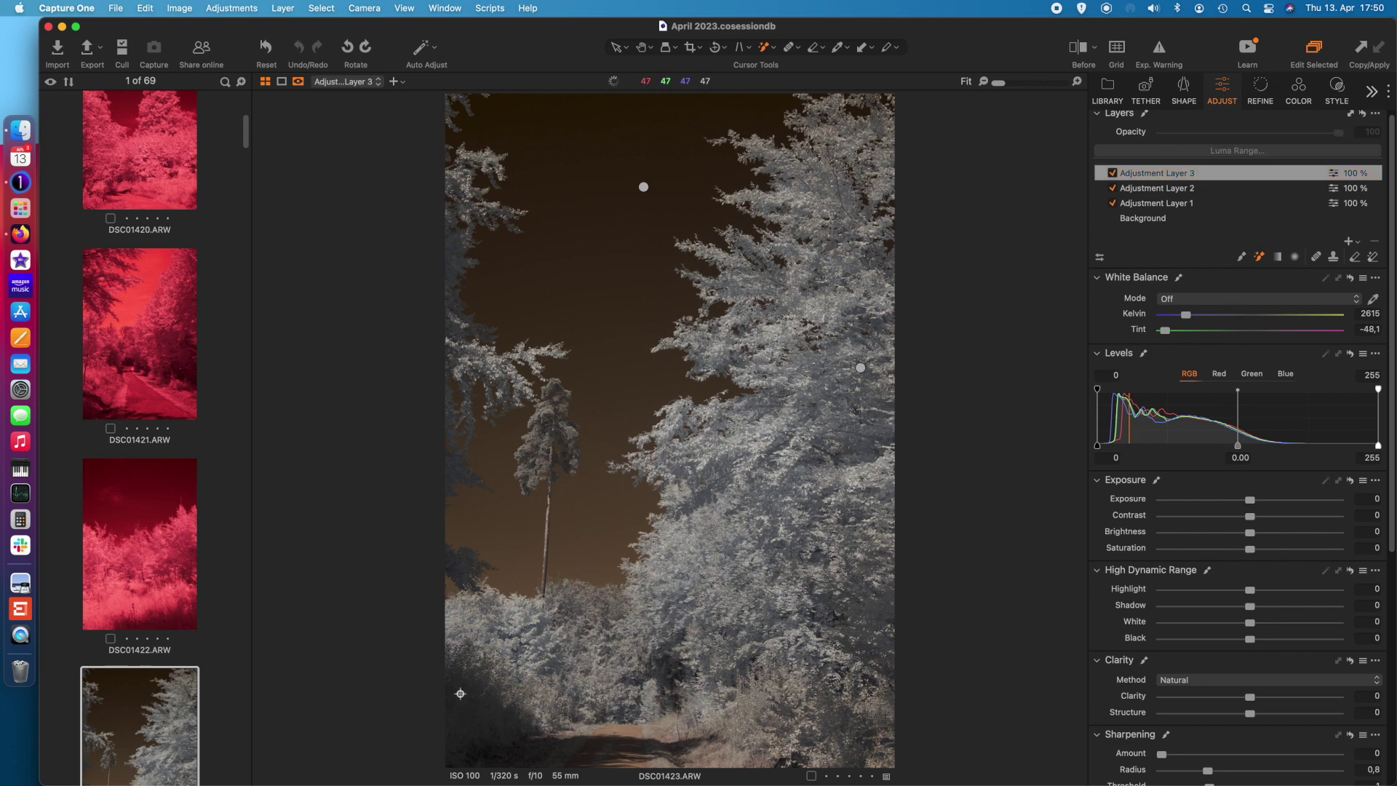
pyautogui.click(473, 728)
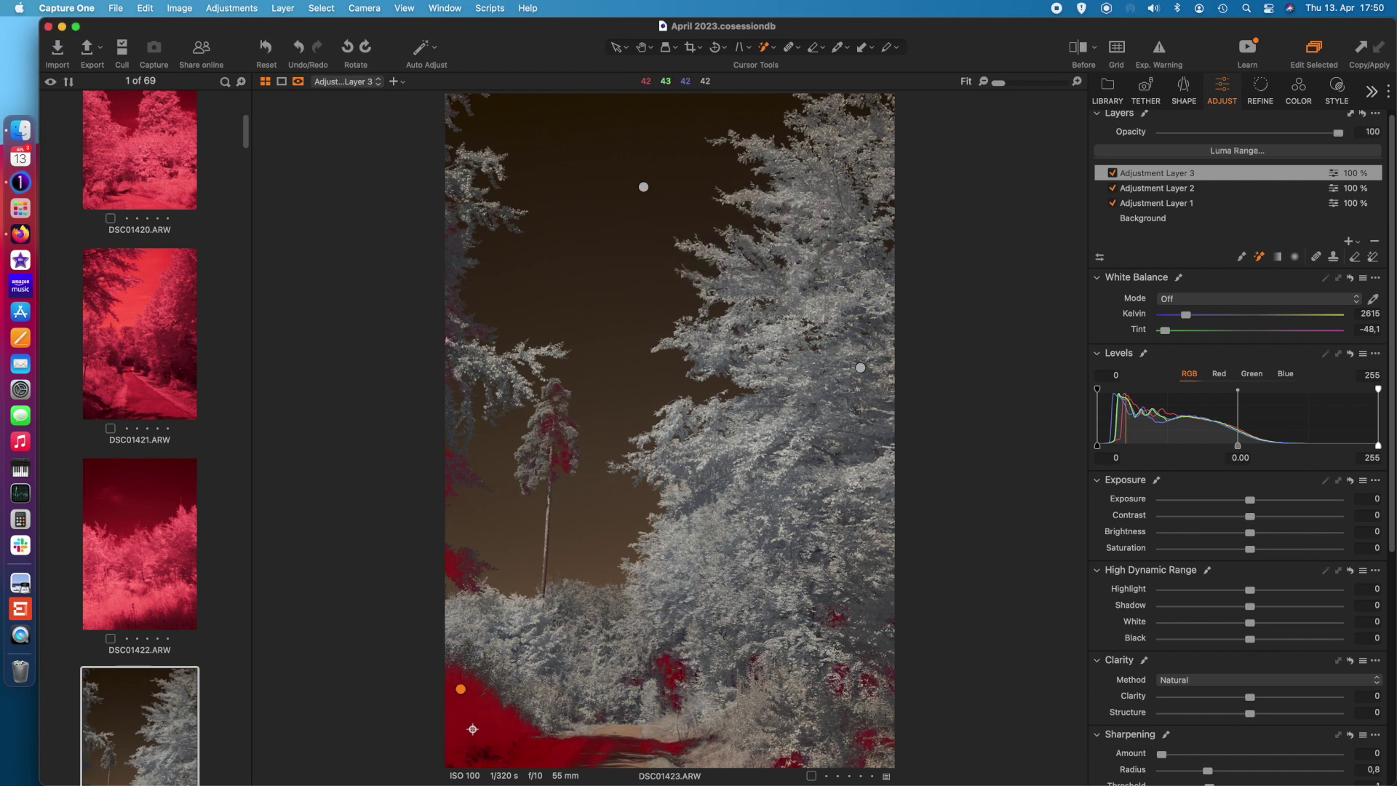
pyautogui.click(1113, 173)
# On the sky layer, Adjustment Layer 1, try Kelvin values of 819 and 12936 and raise the Exposure to 1.81
pyautogui.click(1151, 189)
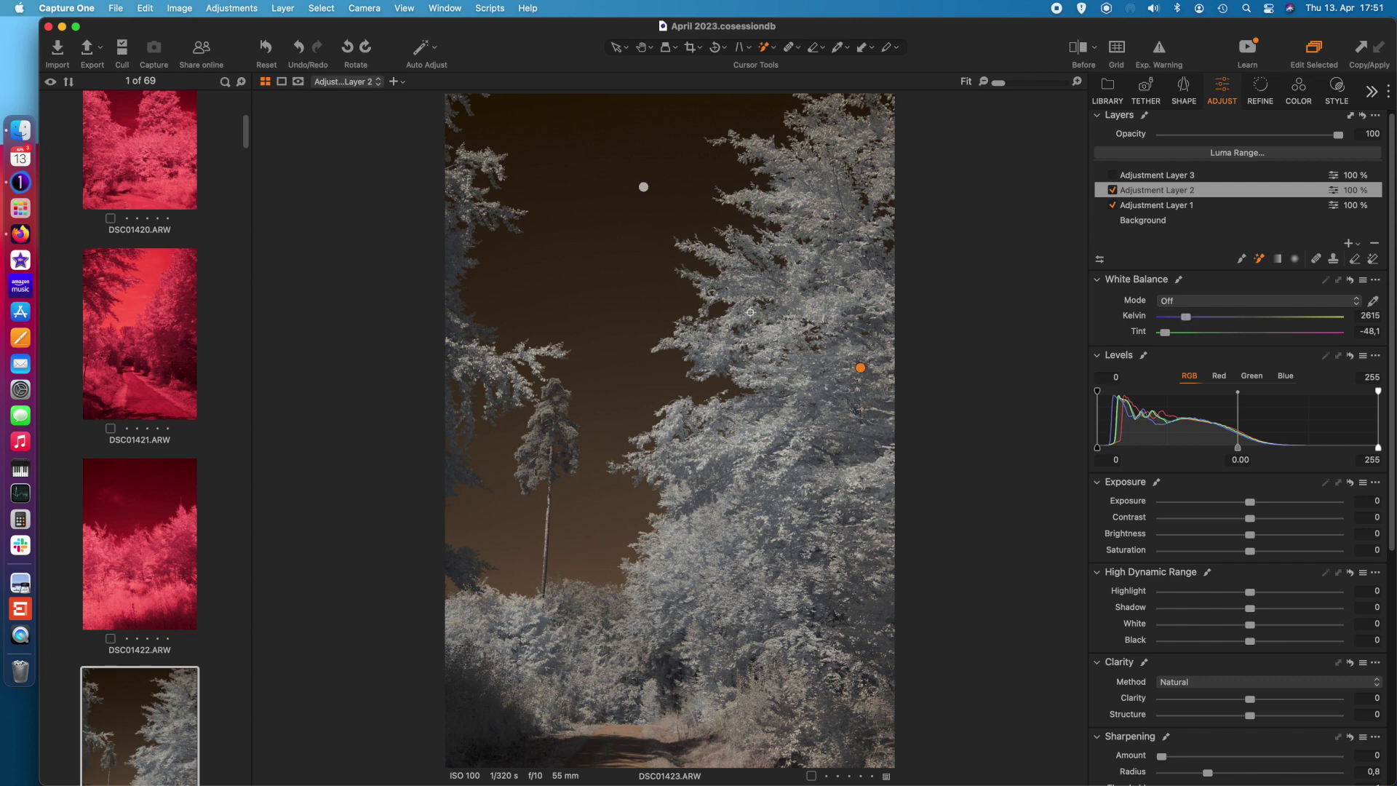
pyautogui.click(1122, 206)
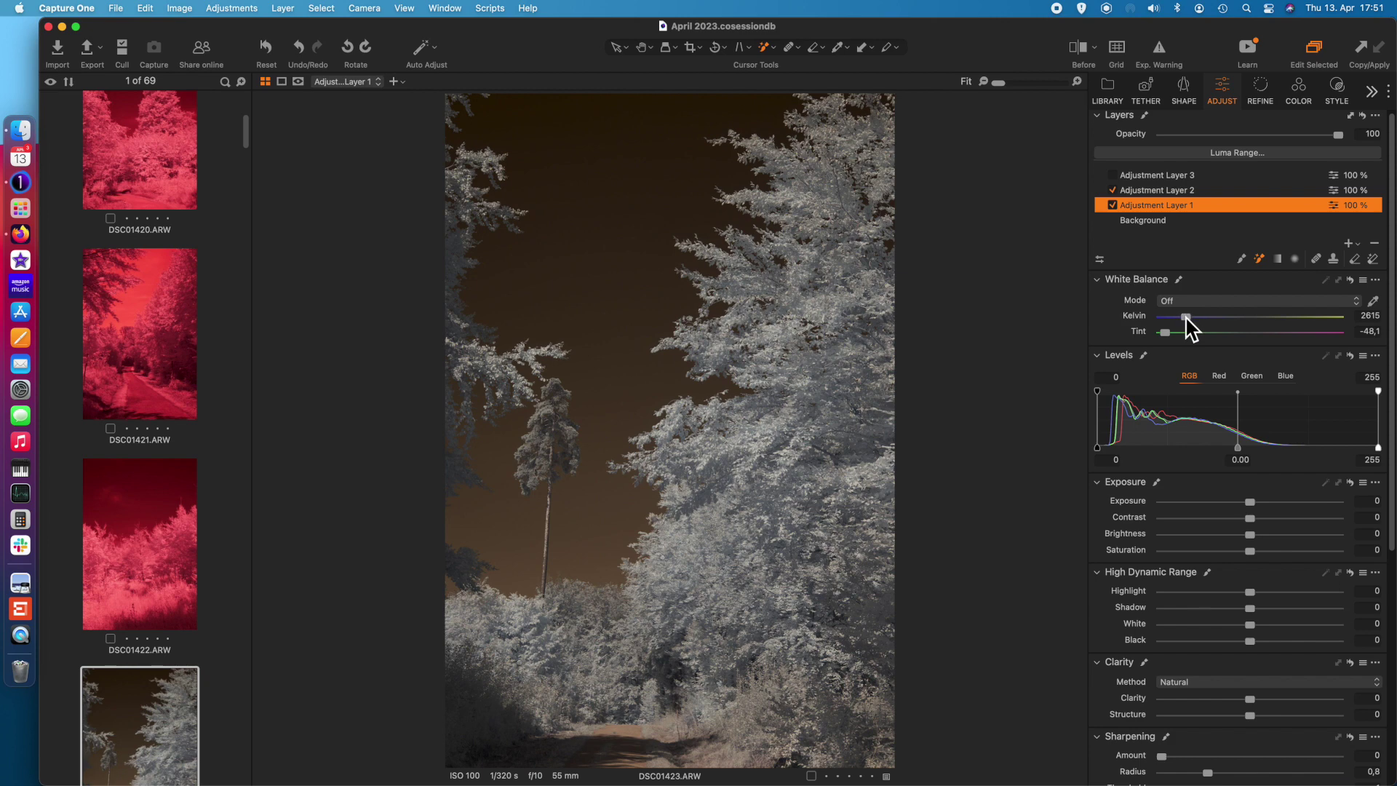
pyautogui.moveTo(1185, 317); pyautogui.dragTo(1153, 318)
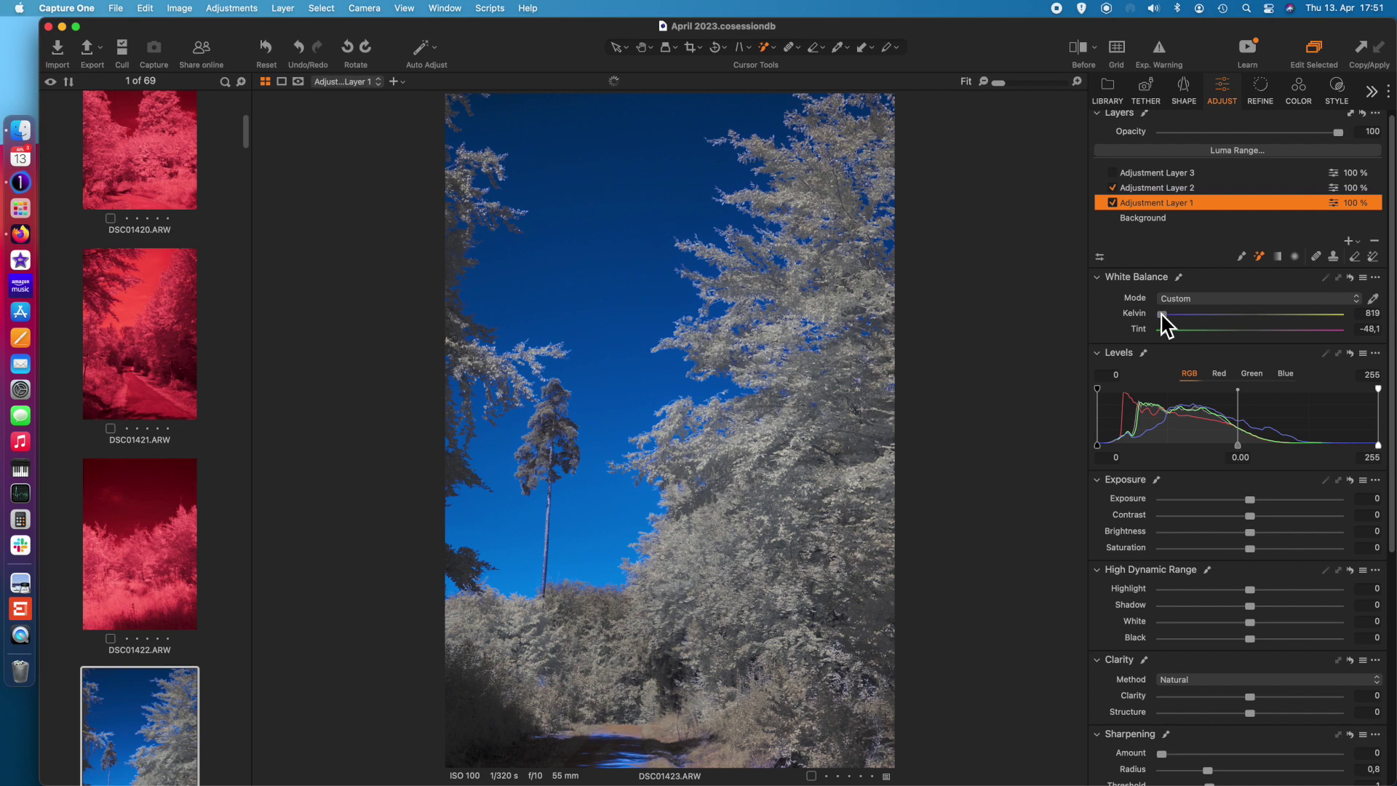
pyautogui.moveTo(1160, 315); pyautogui.dragTo(1325, 325)
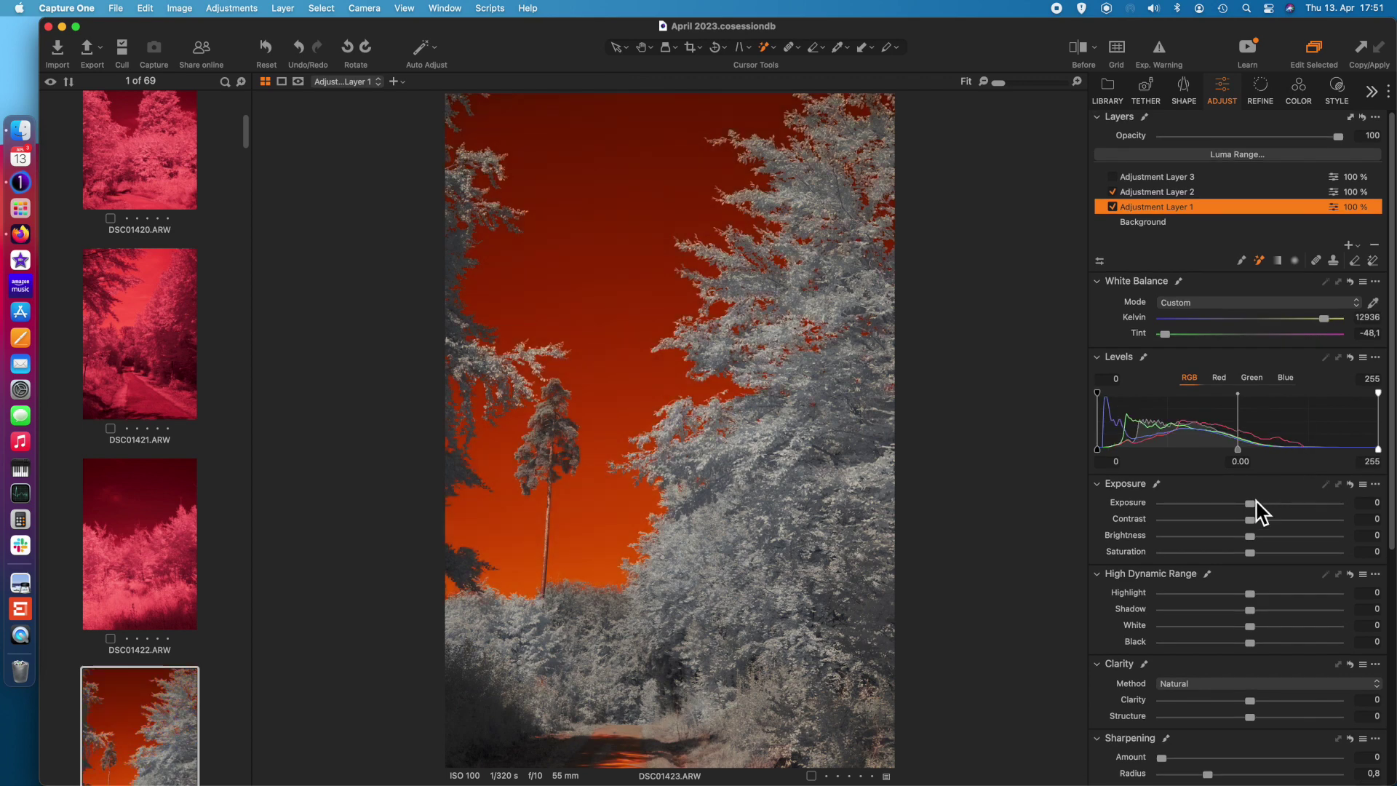
pyautogui.moveTo(1249, 504); pyautogui.dragTo(1289, 503)
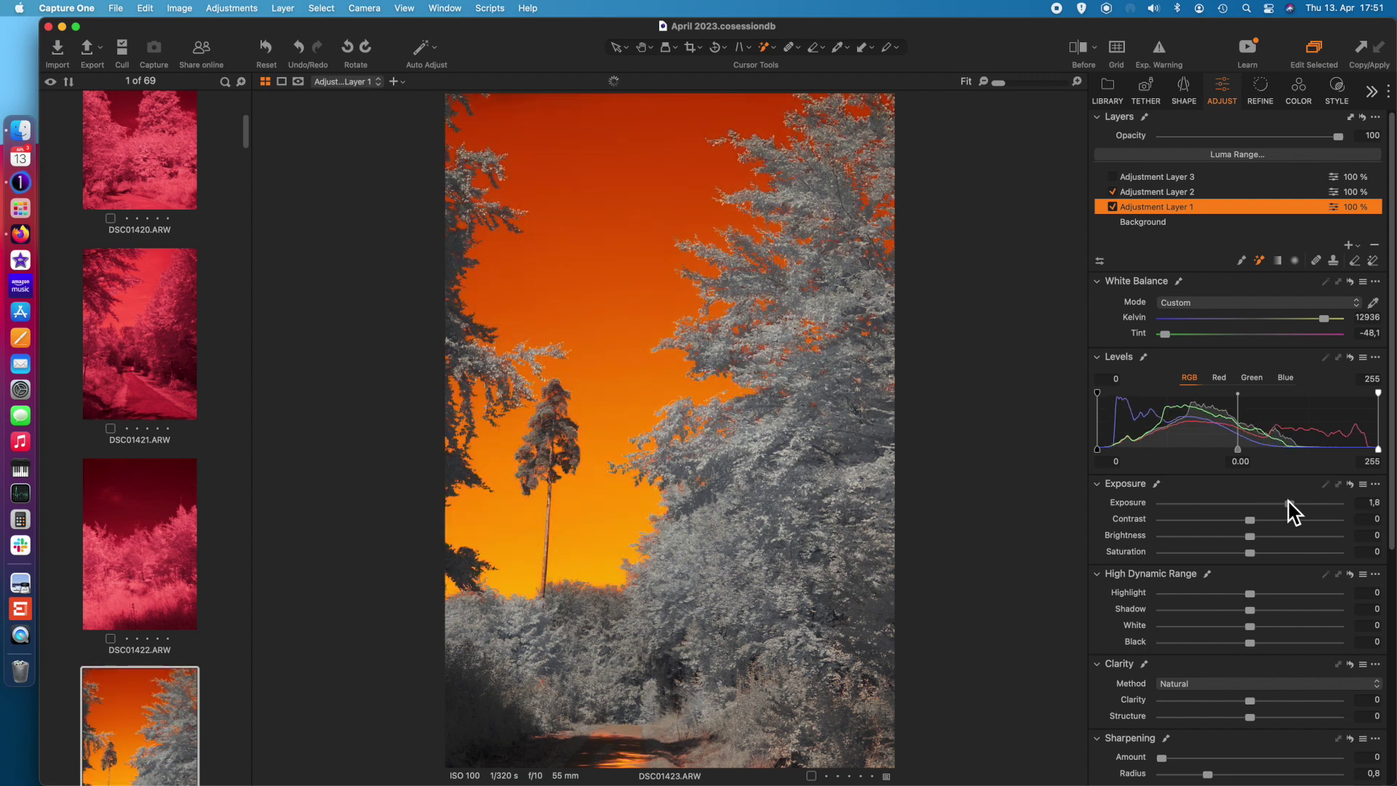
# Try sky white balances of Kelvin 1901, Tint 38.9 and Kelvin 12296, ending on Kelvin 1883 with Tint -47.8
pyautogui.moveTo(1328, 322); pyautogui.dragTo(1169, 349)
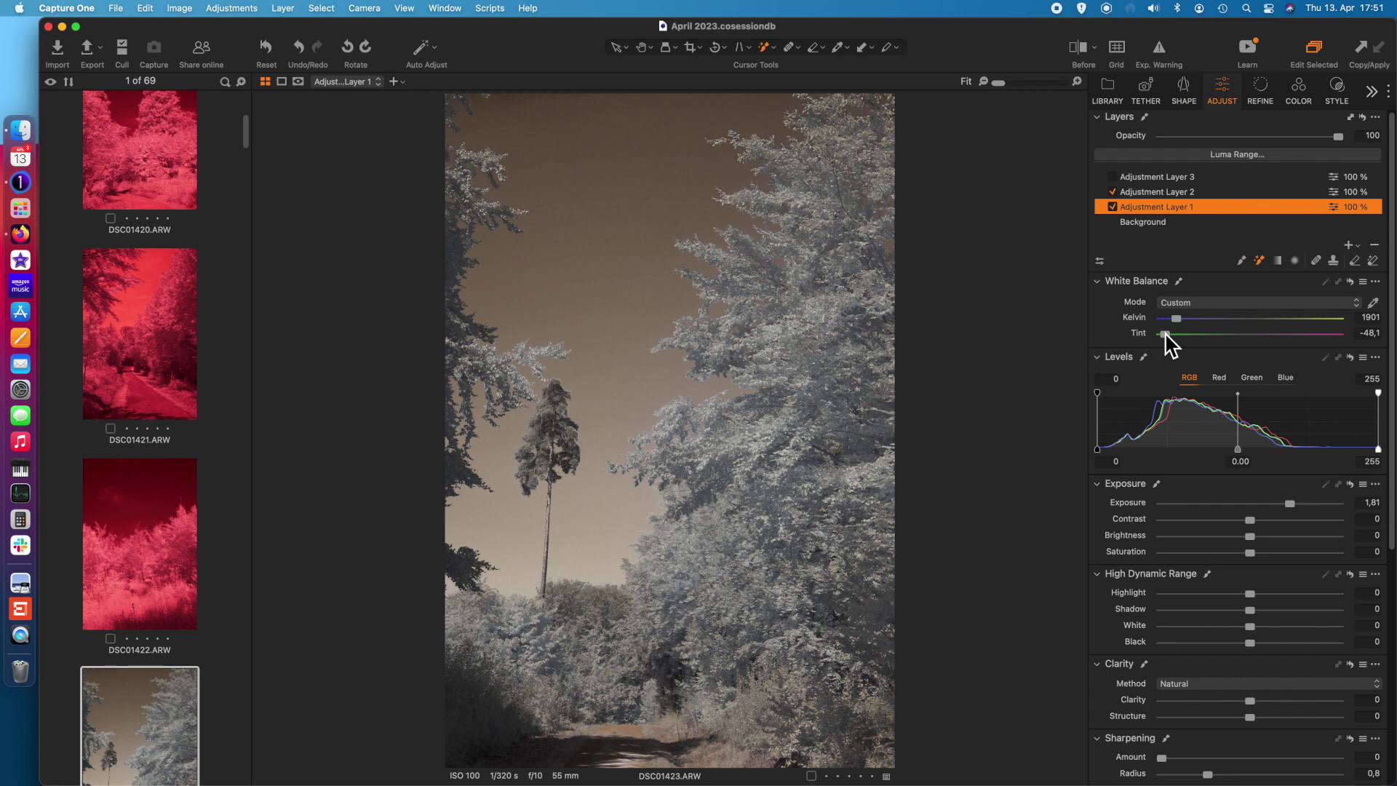
pyautogui.moveTo(1166, 334); pyautogui.dragTo(1318, 335)
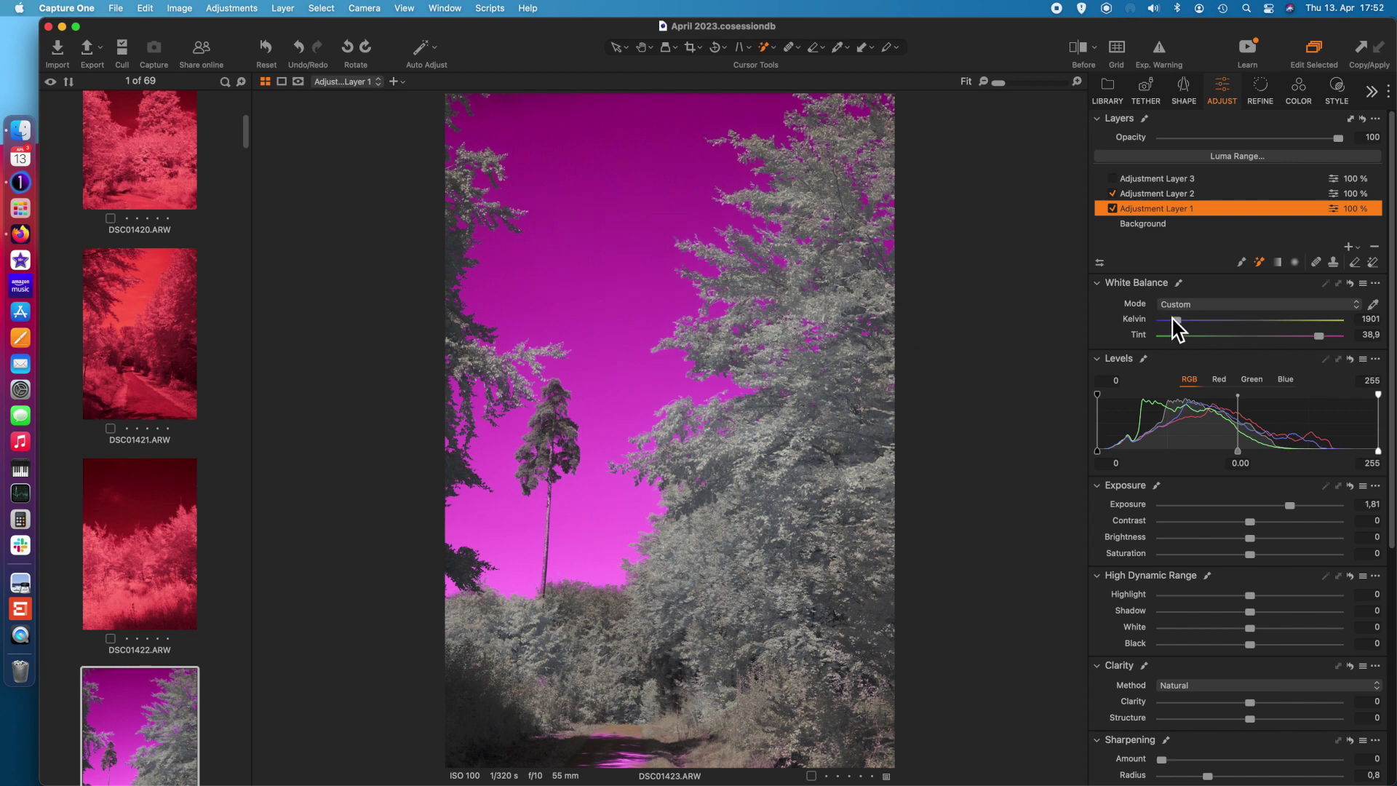
pyautogui.moveTo(1175, 320); pyautogui.dragTo(1315, 320)
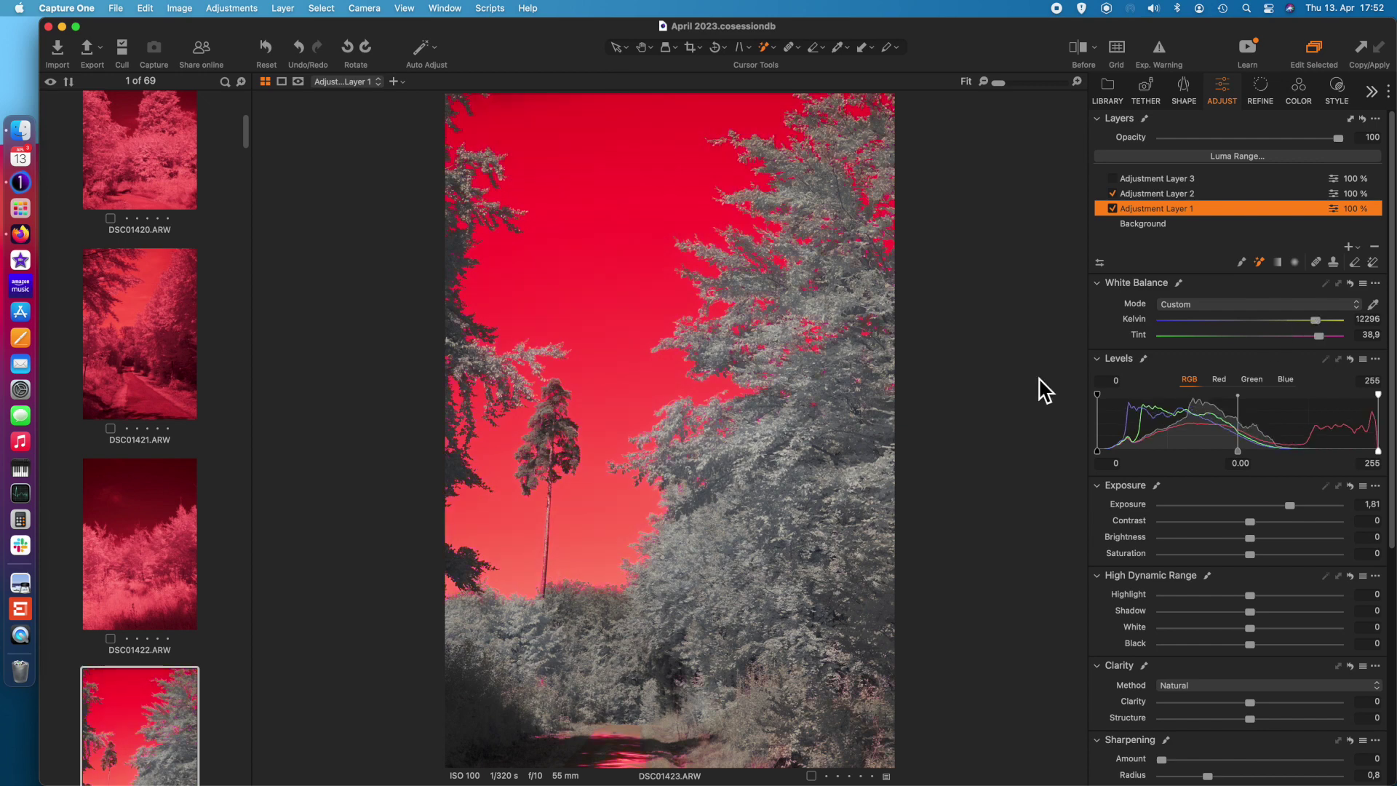
pyautogui.click(1176, 321)
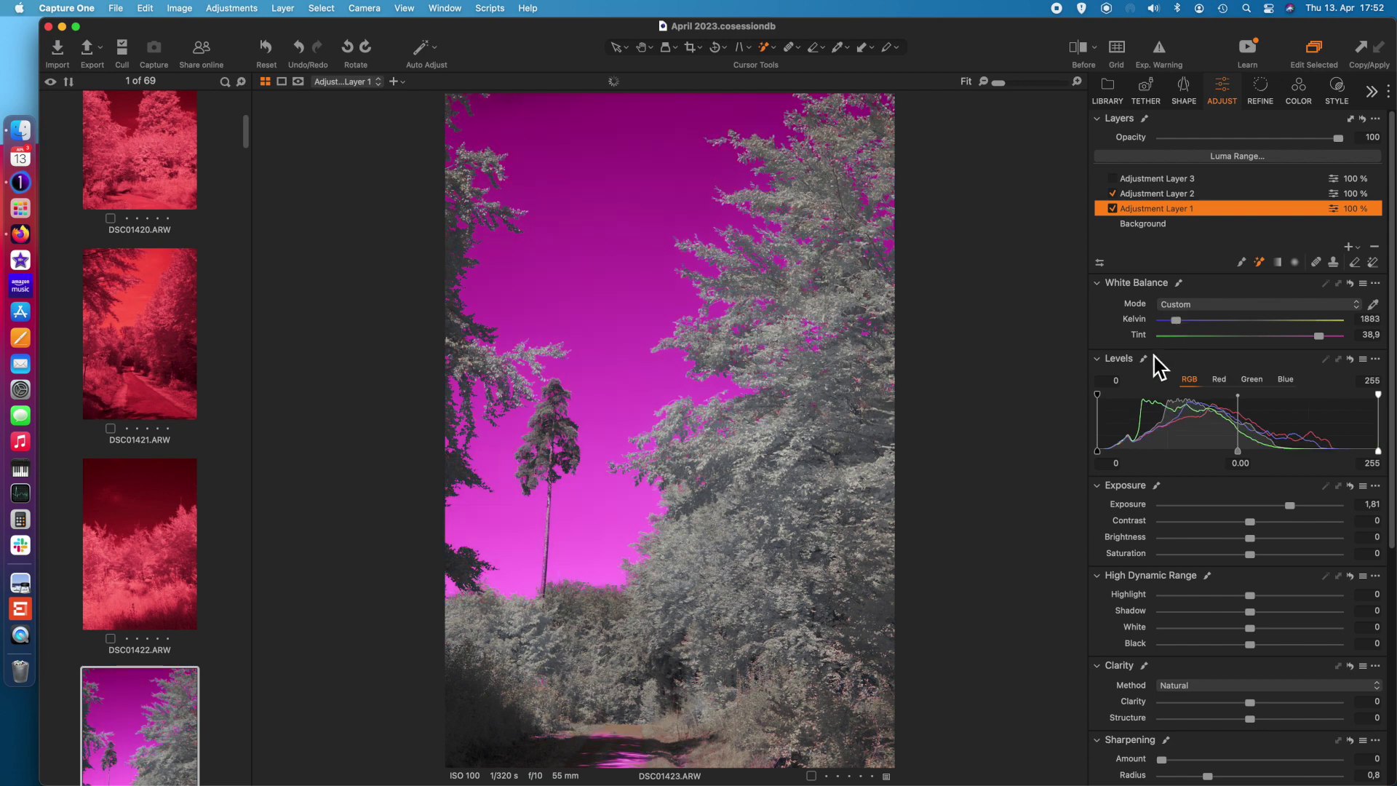
pyautogui.click(1166, 336)
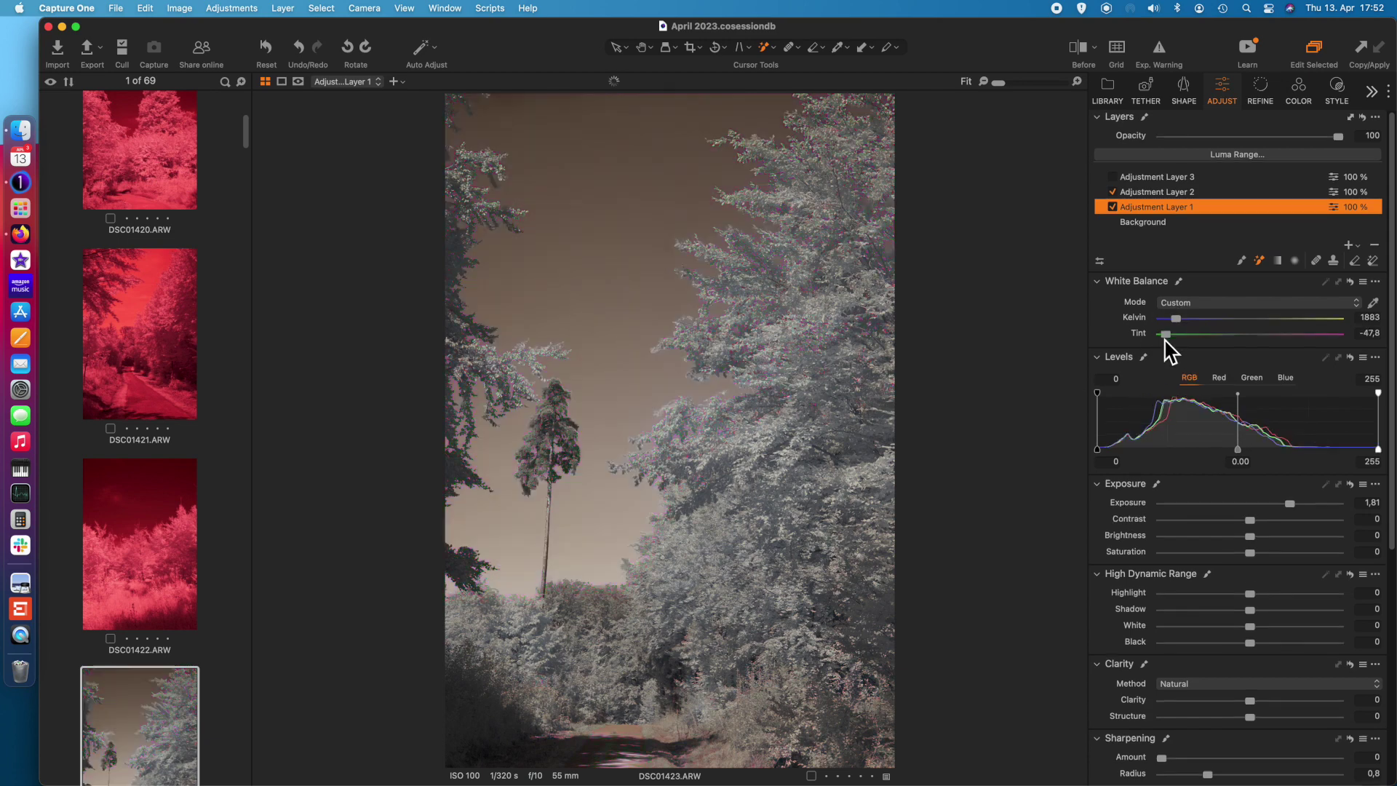
# Try a Green channel white level of 190 with Tint -19.3 on the sky, and return to 255 with Tint -48.5
pyautogui.click(1251, 379)
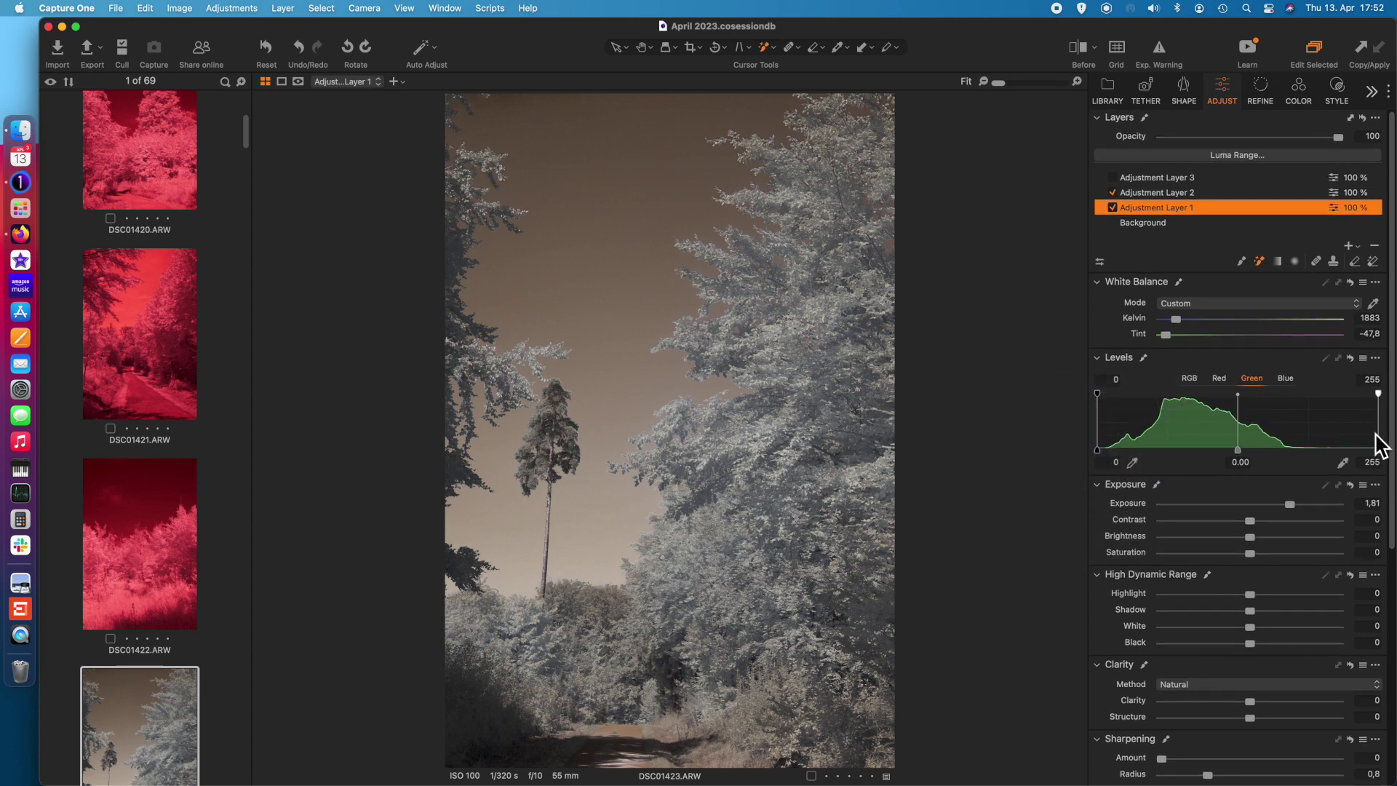
pyautogui.moveTo(1377, 448); pyautogui.dragTo(1302, 451)
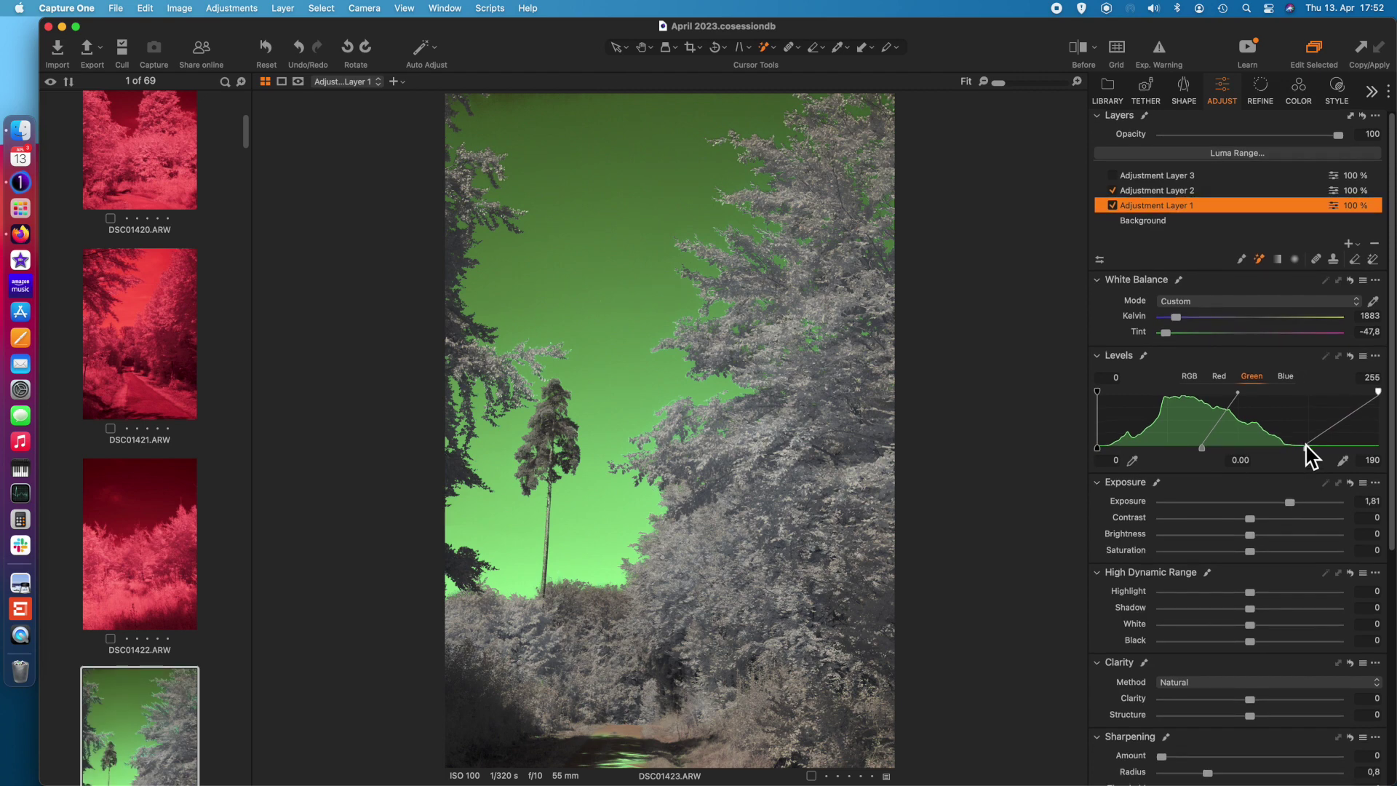
pyautogui.click(1217, 333)
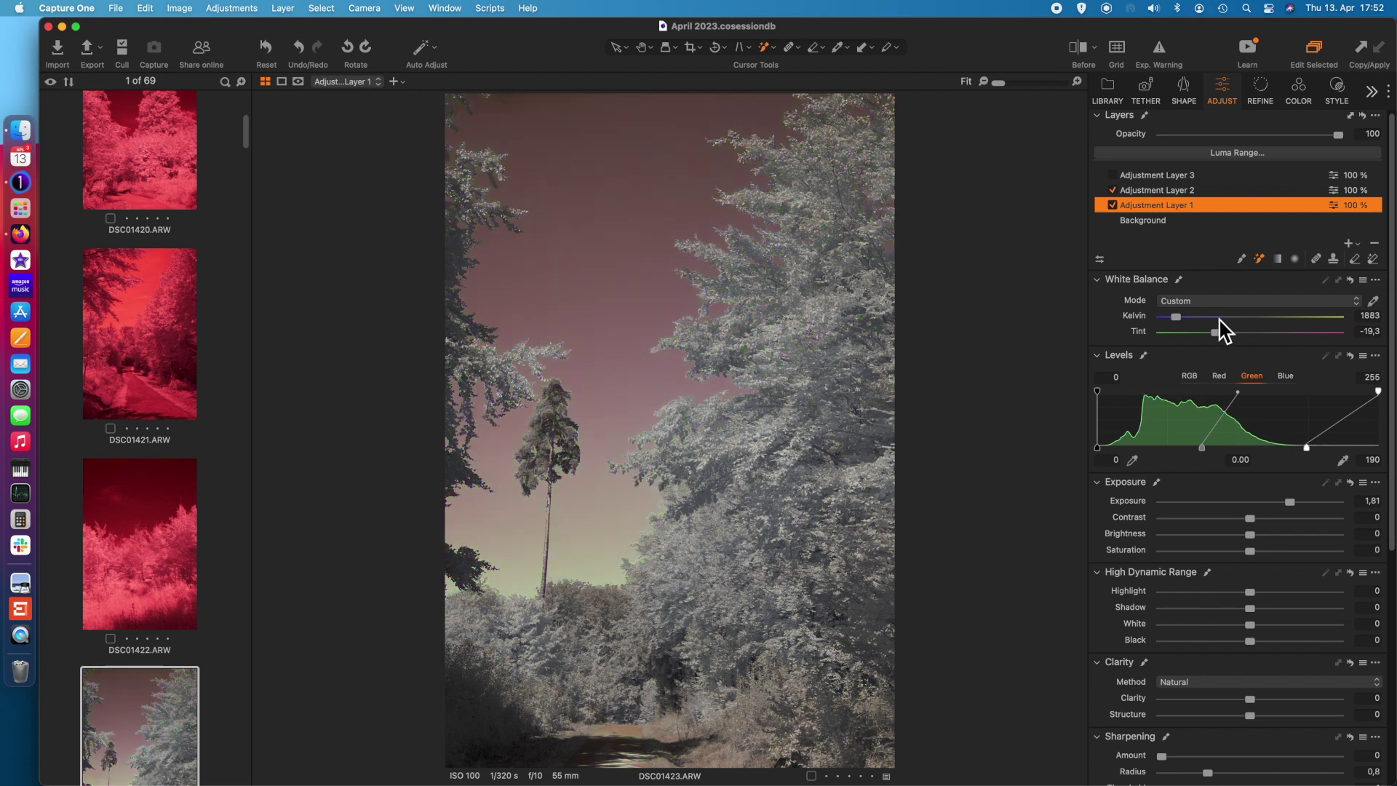
pyautogui.click(1216, 332)
pyautogui.moveTo(1216, 333); pyautogui.dragTo(1164, 333)
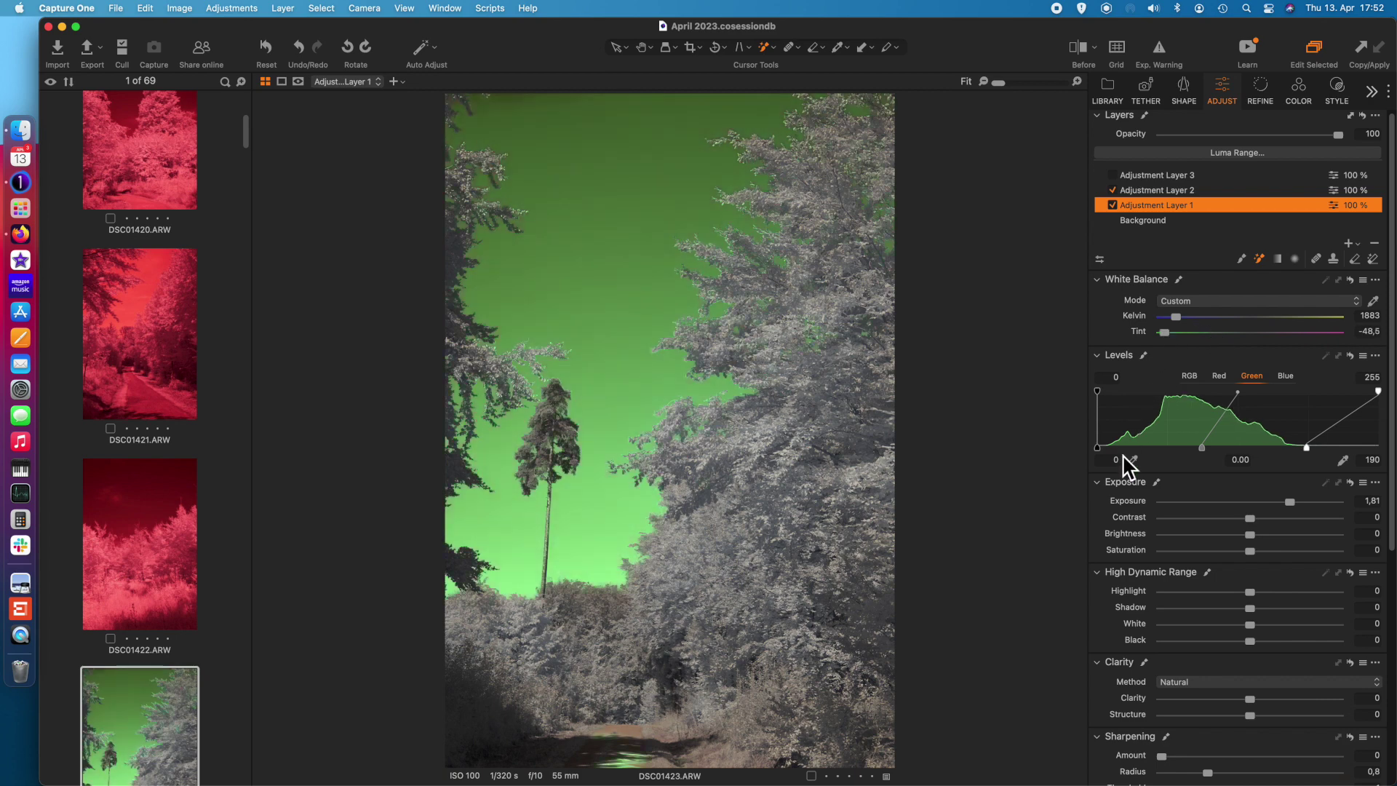
pyautogui.moveTo(1308, 448); pyautogui.dragTo(1378, 448)
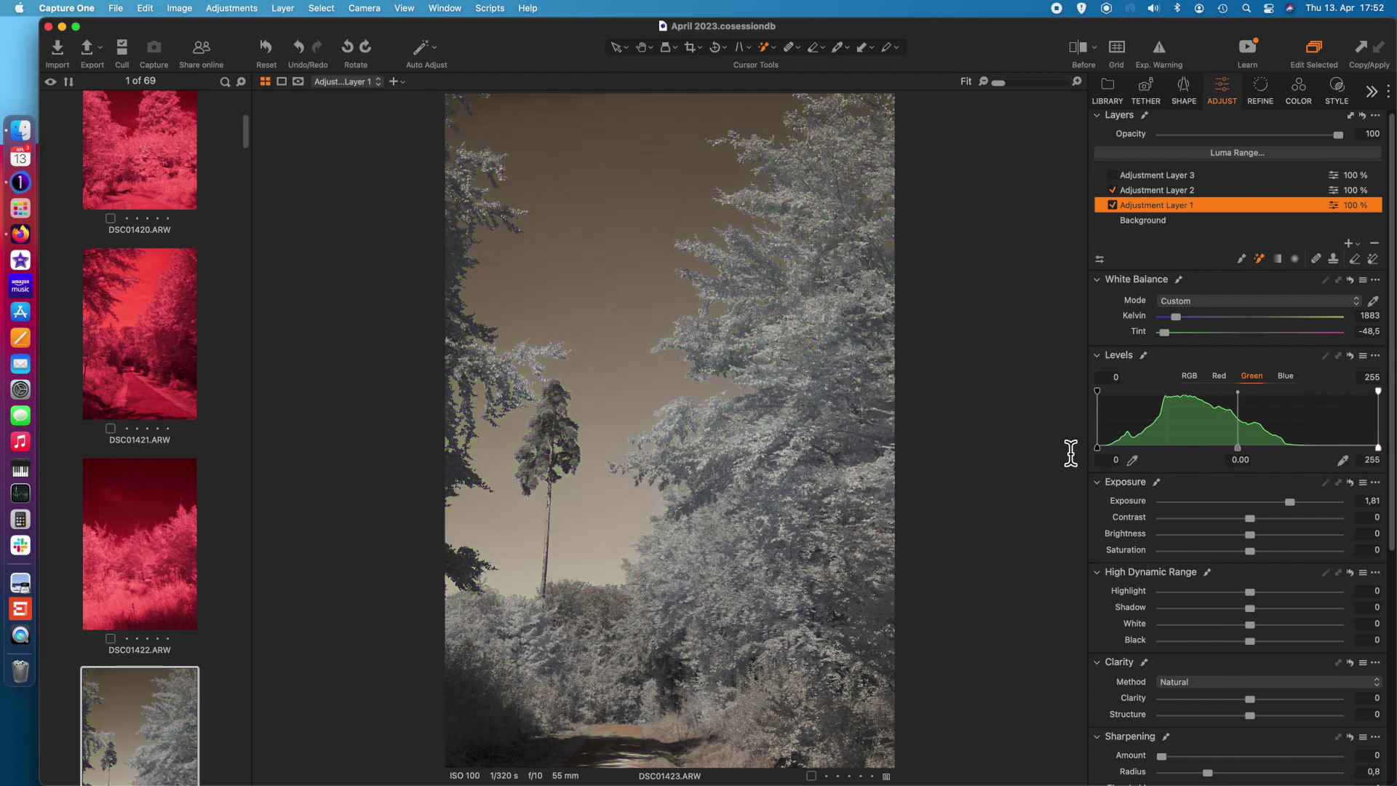
# Raise the sky layer's Green channel black level to 54 and set its Kelvin to 1138
pyautogui.moveTo(1098, 447); pyautogui.dragTo(1157, 447)
pyautogui.click(1167, 316)
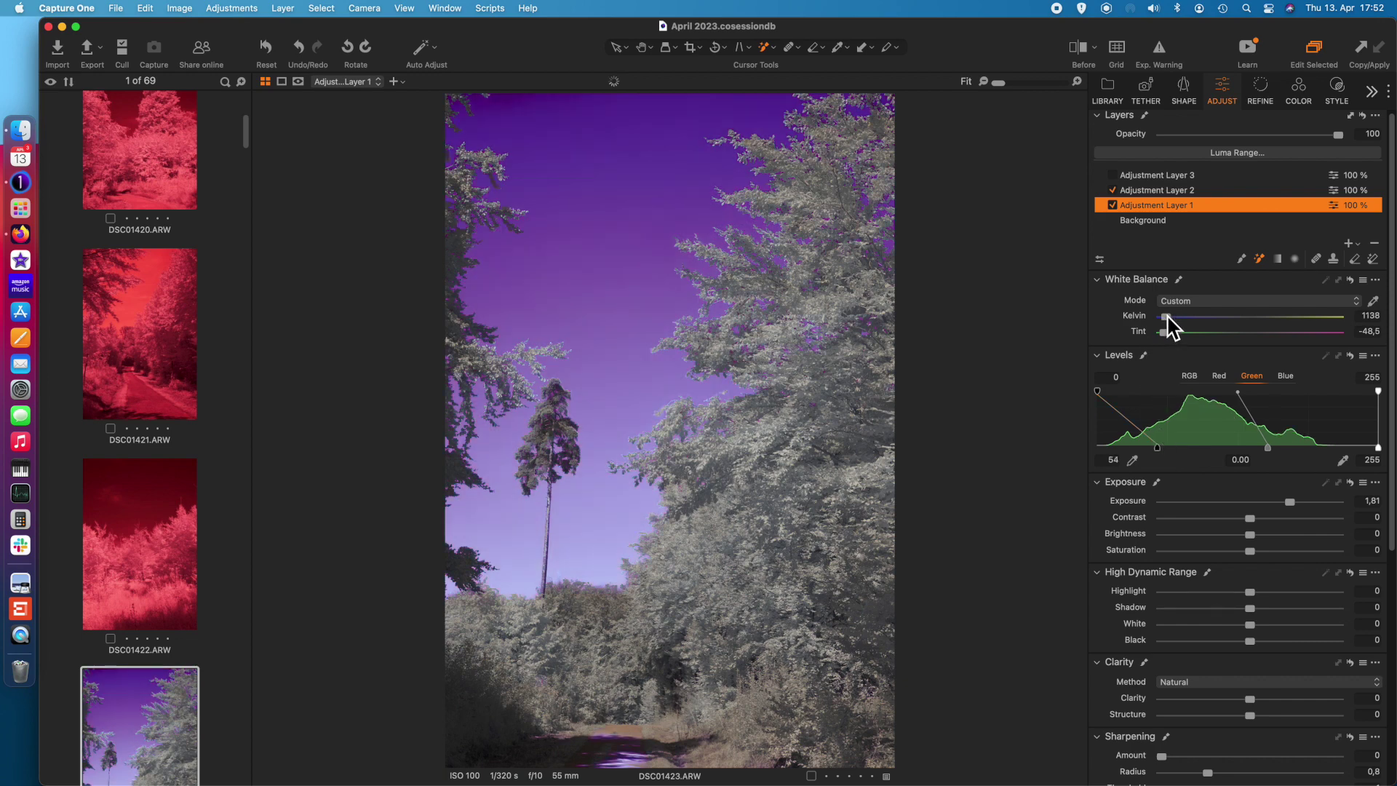
# Recolour the sky on Adjustment Layer 1 by setting its white balance to Kelvin 800 and Tint 4
pyautogui.moveTo(1166, 316); pyautogui.dragTo(1158, 316)
pyautogui.moveTo(1164, 333); pyautogui.dragTo(1265, 333)
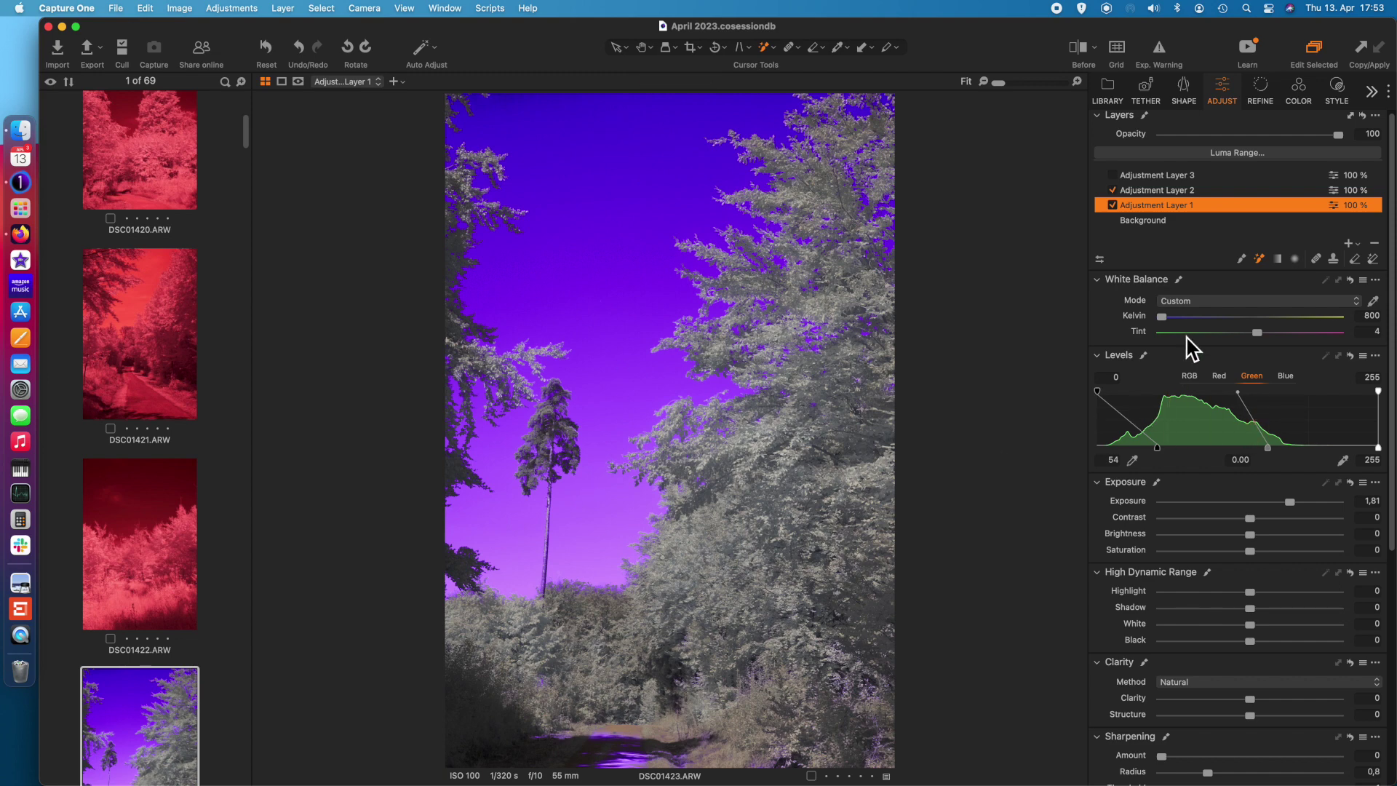
# On the foliage layer, Adjustment Layer 2, try a Green channel white level of 136 and return it to 255
pyautogui.click(1162, 189)
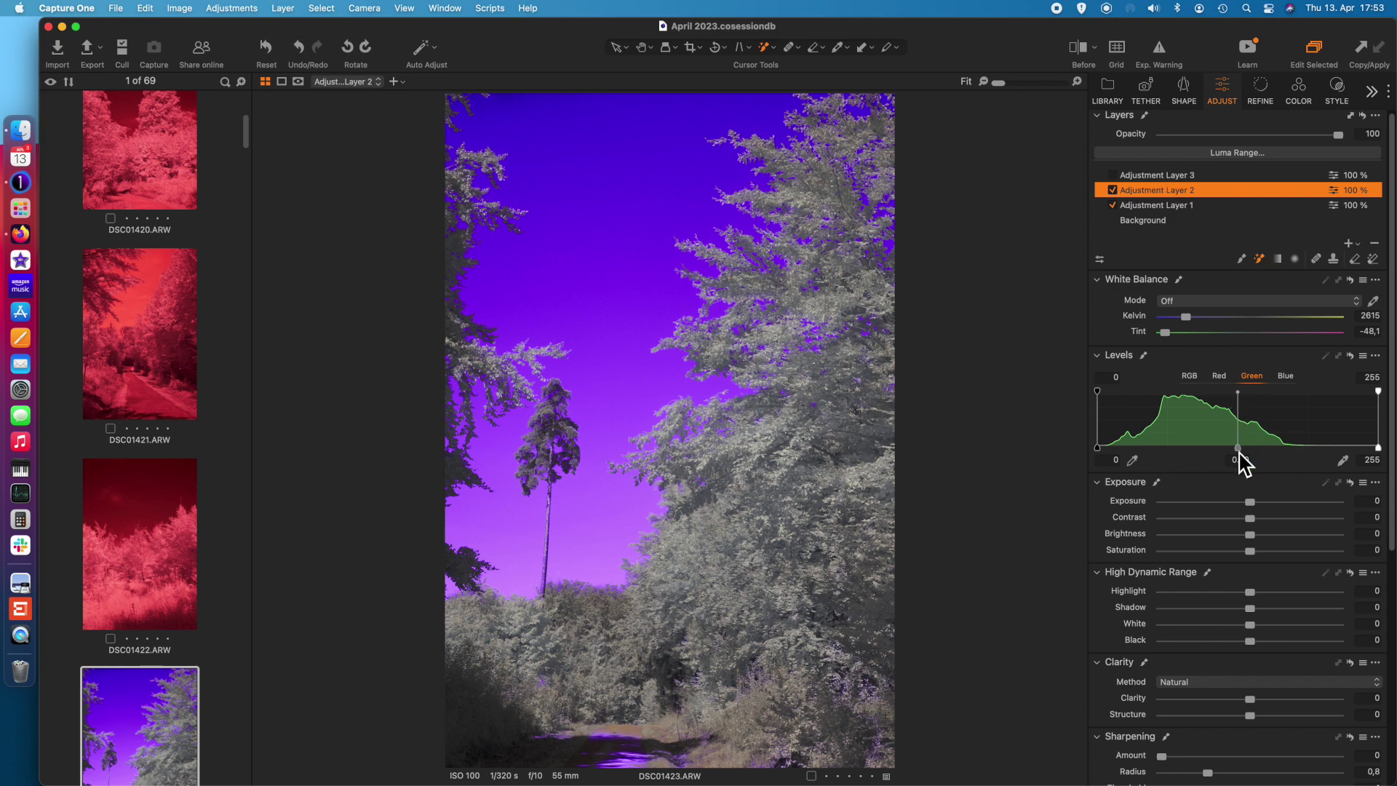
pyautogui.moveTo(1380, 447); pyautogui.dragTo(1241, 457)
pyautogui.scroll(-1, 1242, 452)
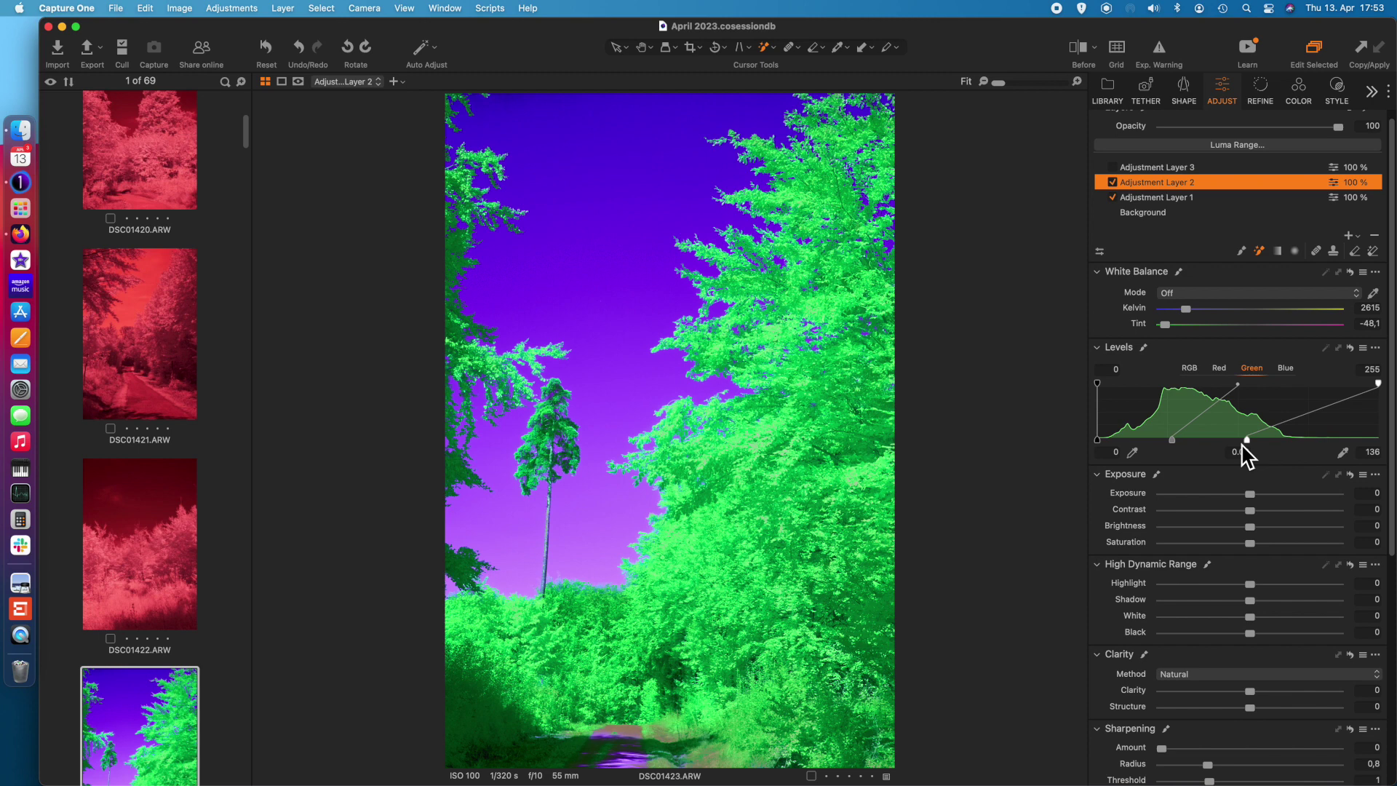
pyautogui.moveTo(1248, 441); pyautogui.dragTo(1390, 454)
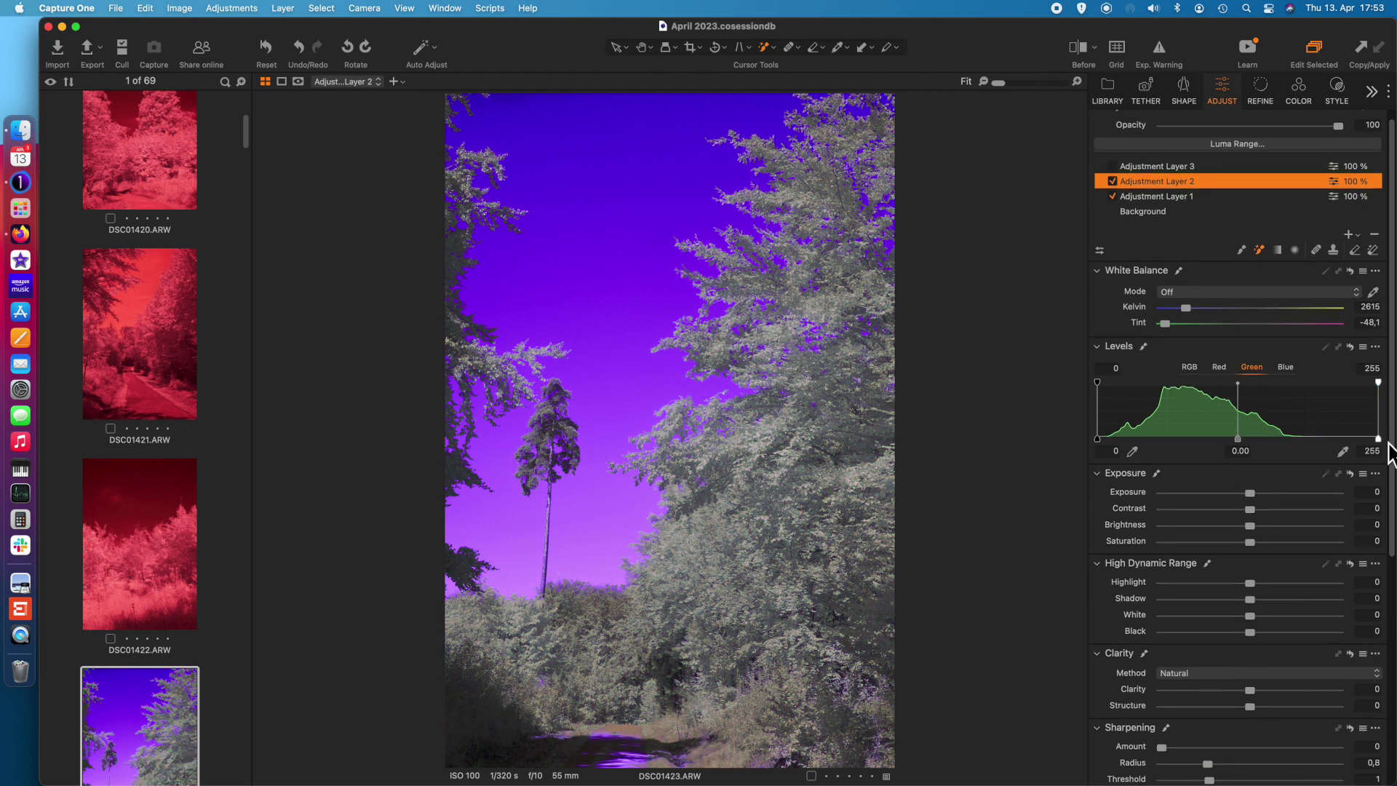
# Recolour the foliage on Adjustment Layer 2 by setting its white balance to Kelvin 9293 and Tint 17
pyautogui.moveTo(1186, 308); pyautogui.dragTo(1275, 309)
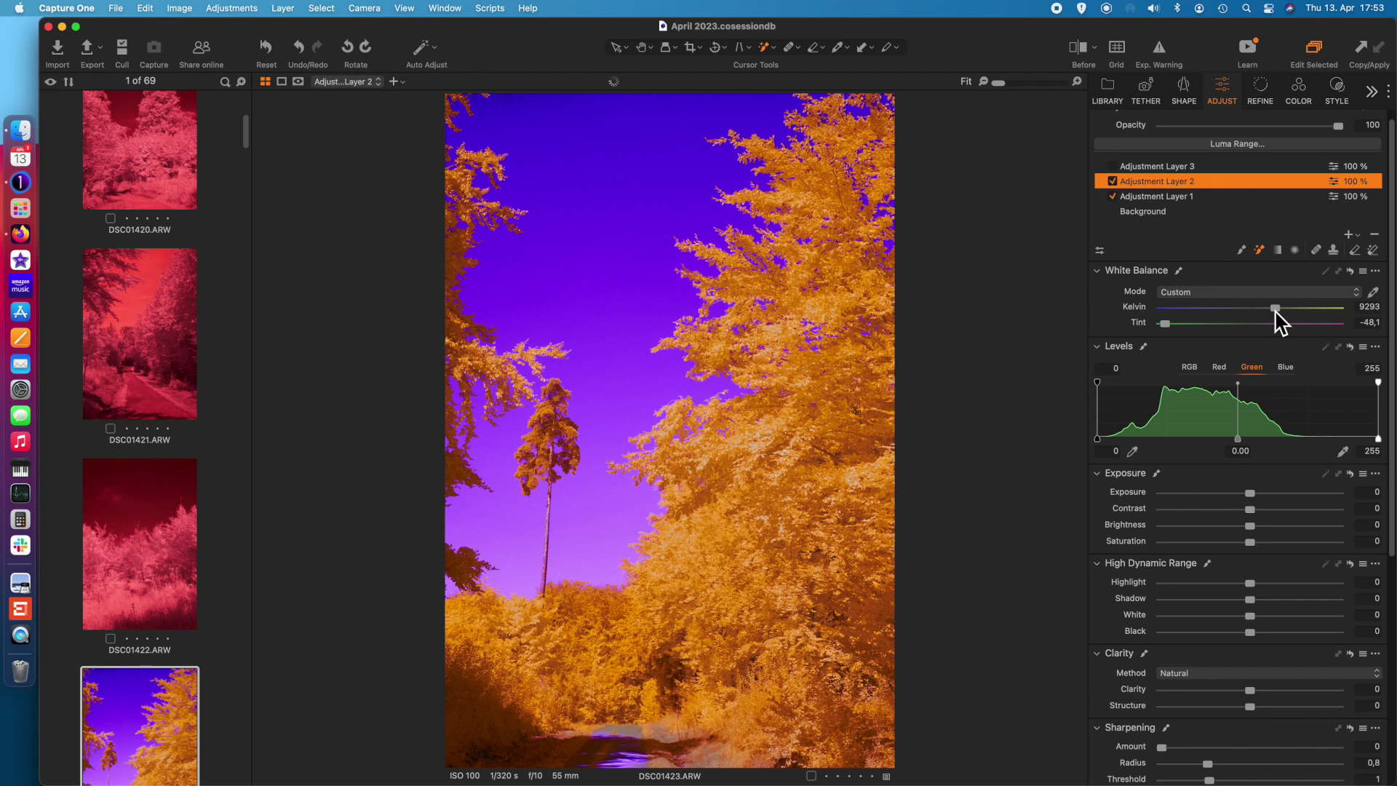
pyautogui.moveTo(1161, 324); pyautogui.dragTo(1275, 329)
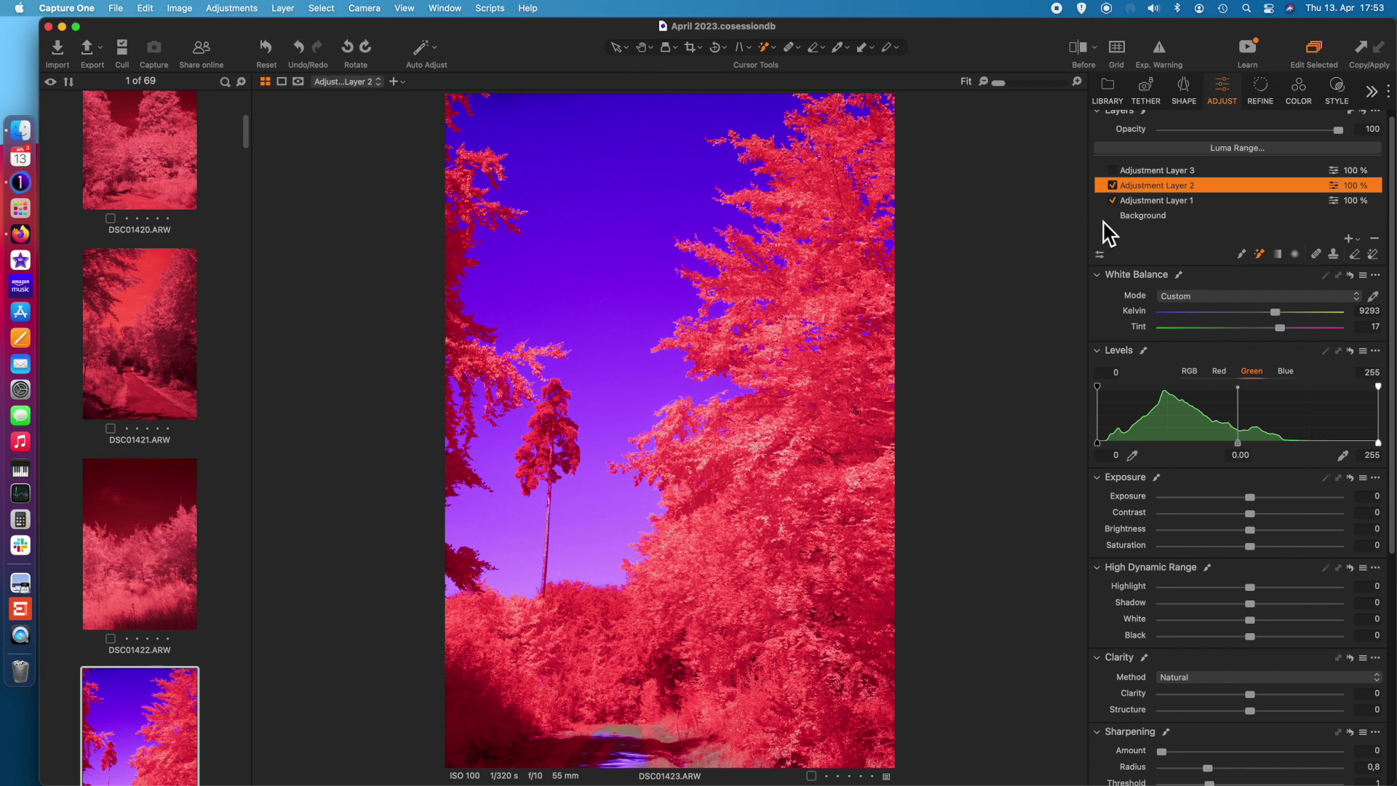
# On the Background layer, set Highlight to -19, Contrast to 17, Clarity to 30 and the Sharpening Amount to 323
pyautogui.click(1147, 217)
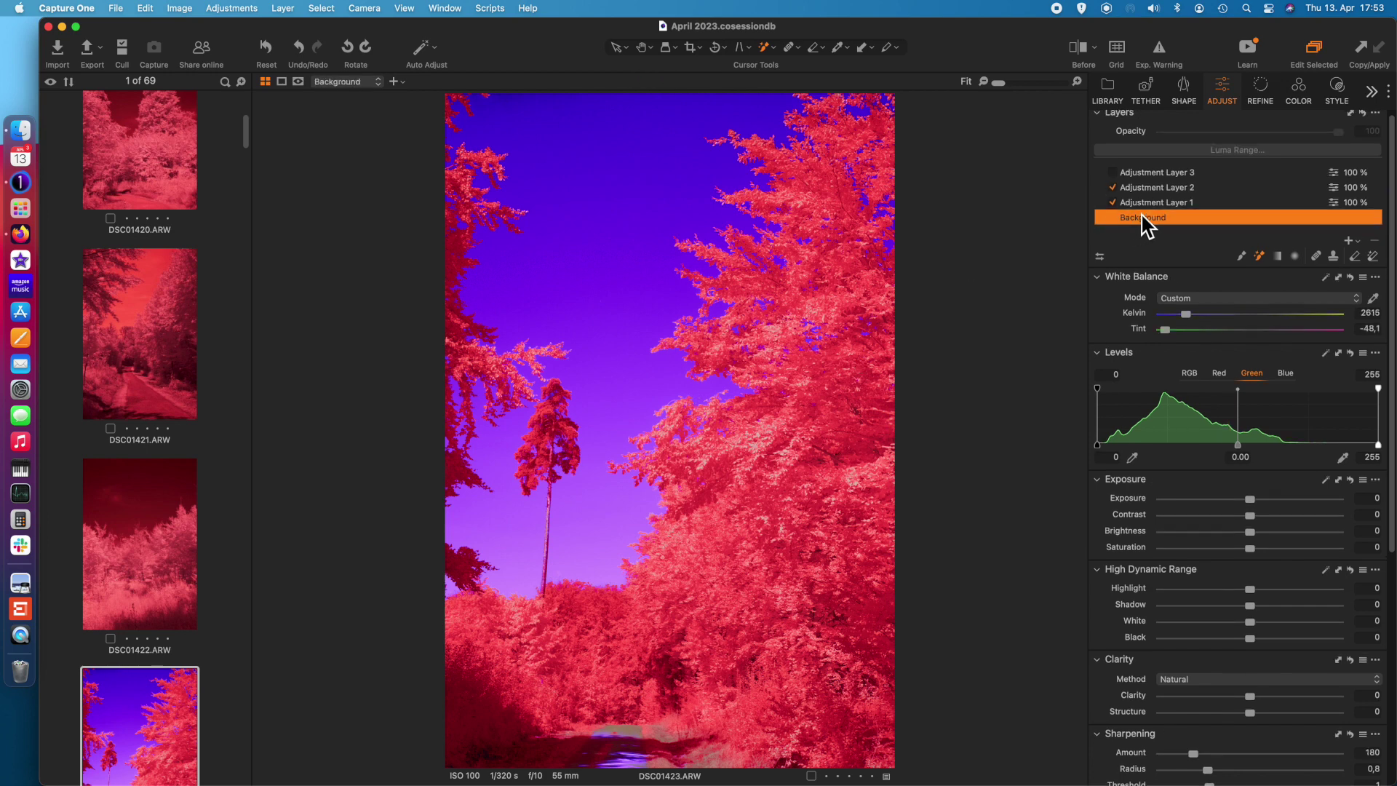
pyautogui.click(1233, 589)
pyautogui.scroll(-1, 1236, 598)
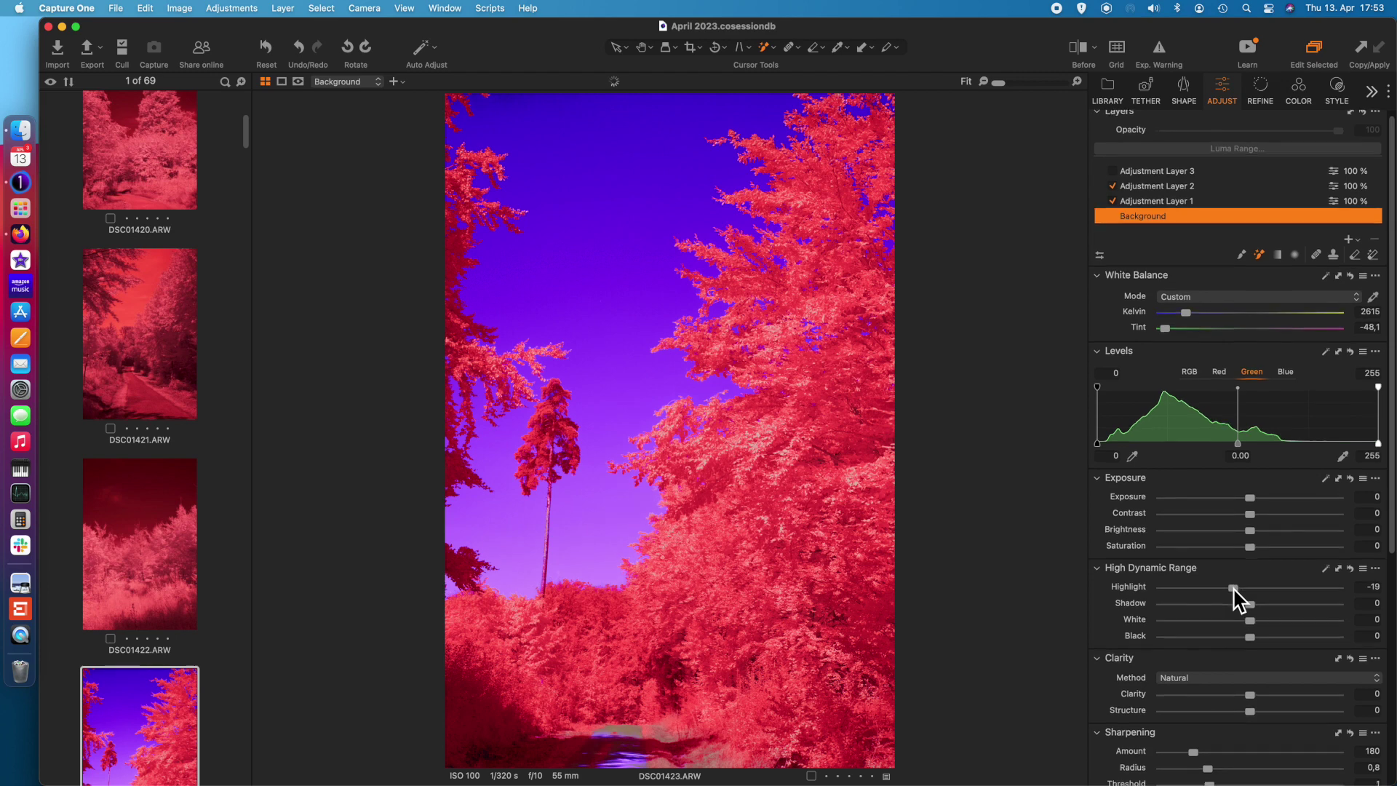
pyautogui.click(1278, 515)
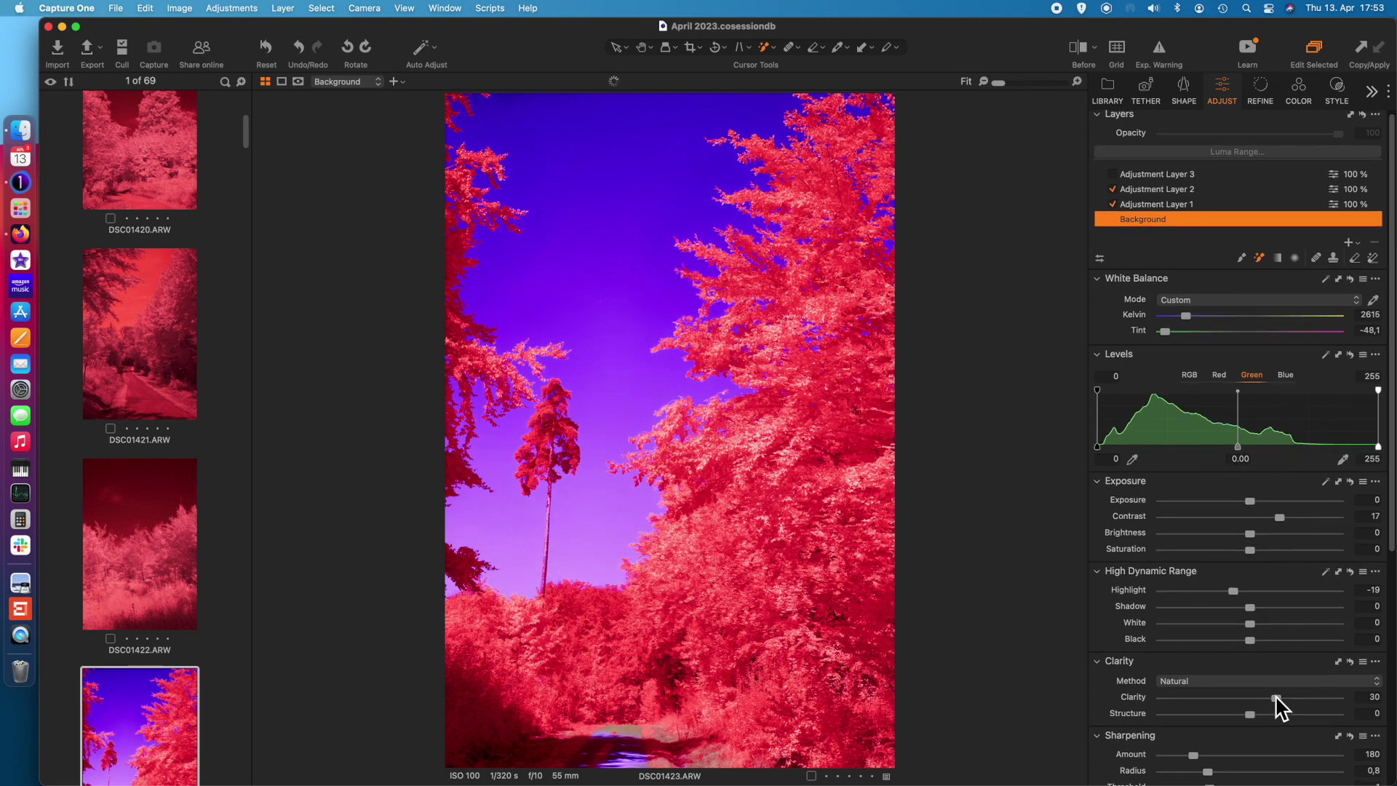
pyautogui.click(1220, 755)
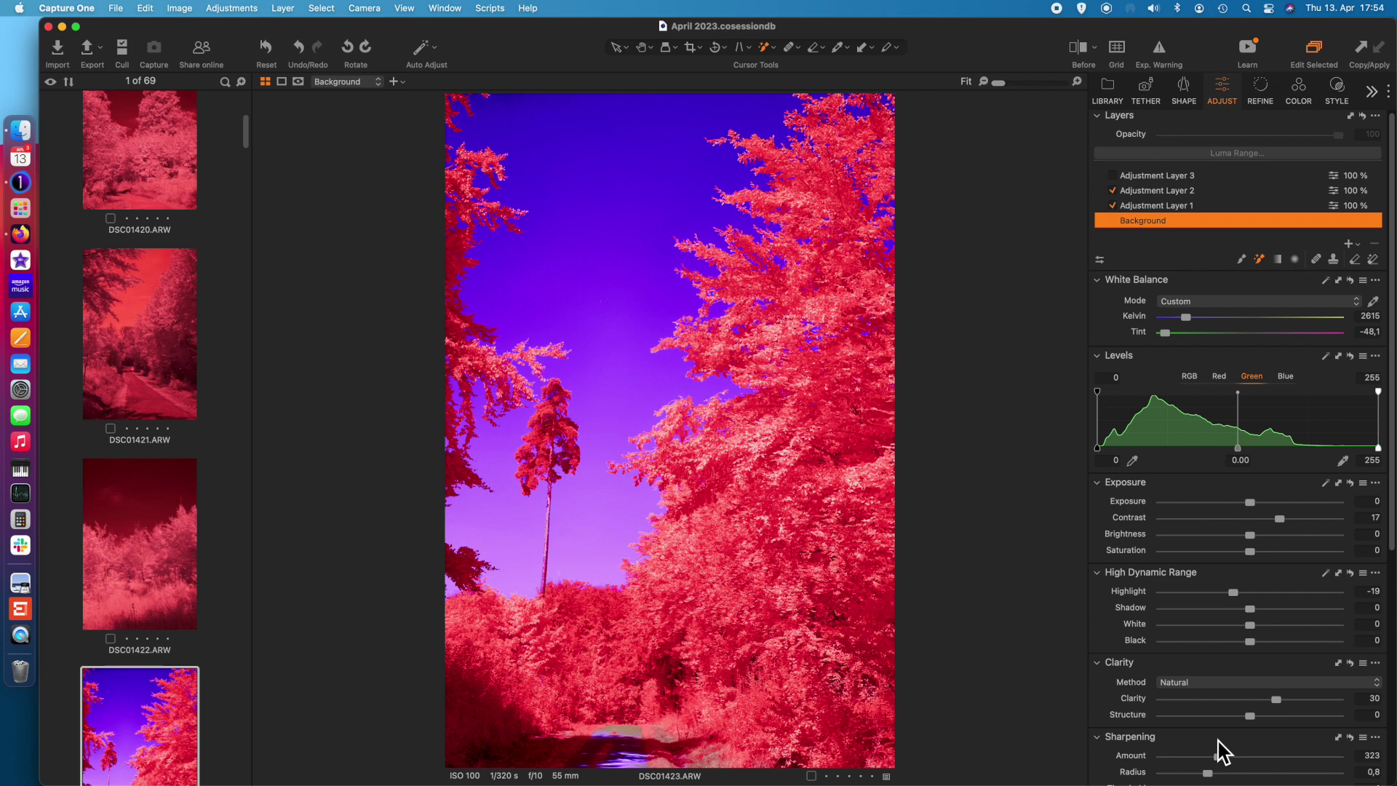
# Add a new adjustment layer, mask the dark gaps in the foliage with the Magic Brush, and try Exposure -1.52 before choosing a milder darkening
pyautogui.click(1349, 247)
pyautogui.press('super+alt+0')
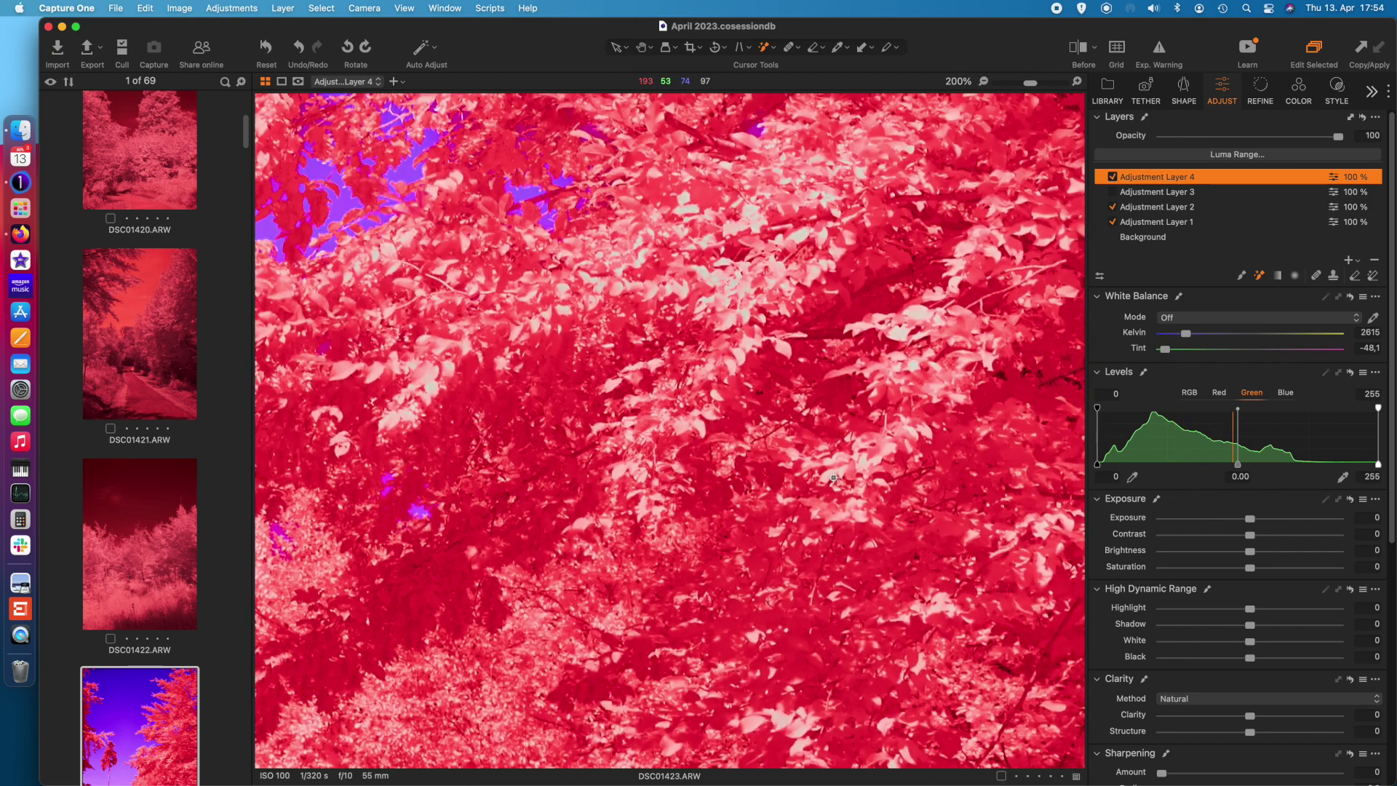
pyautogui.click(819, 334)
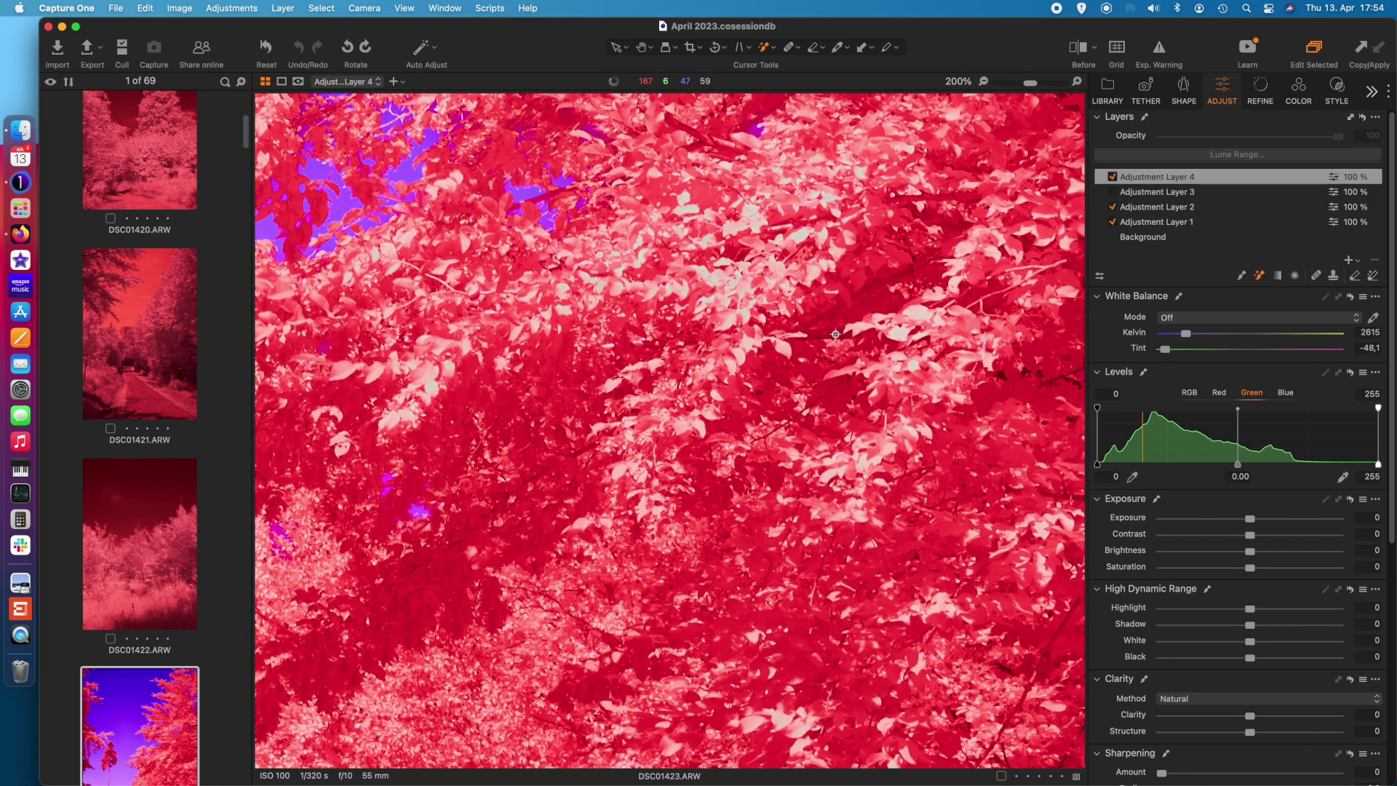
pyautogui.click(1217, 518)
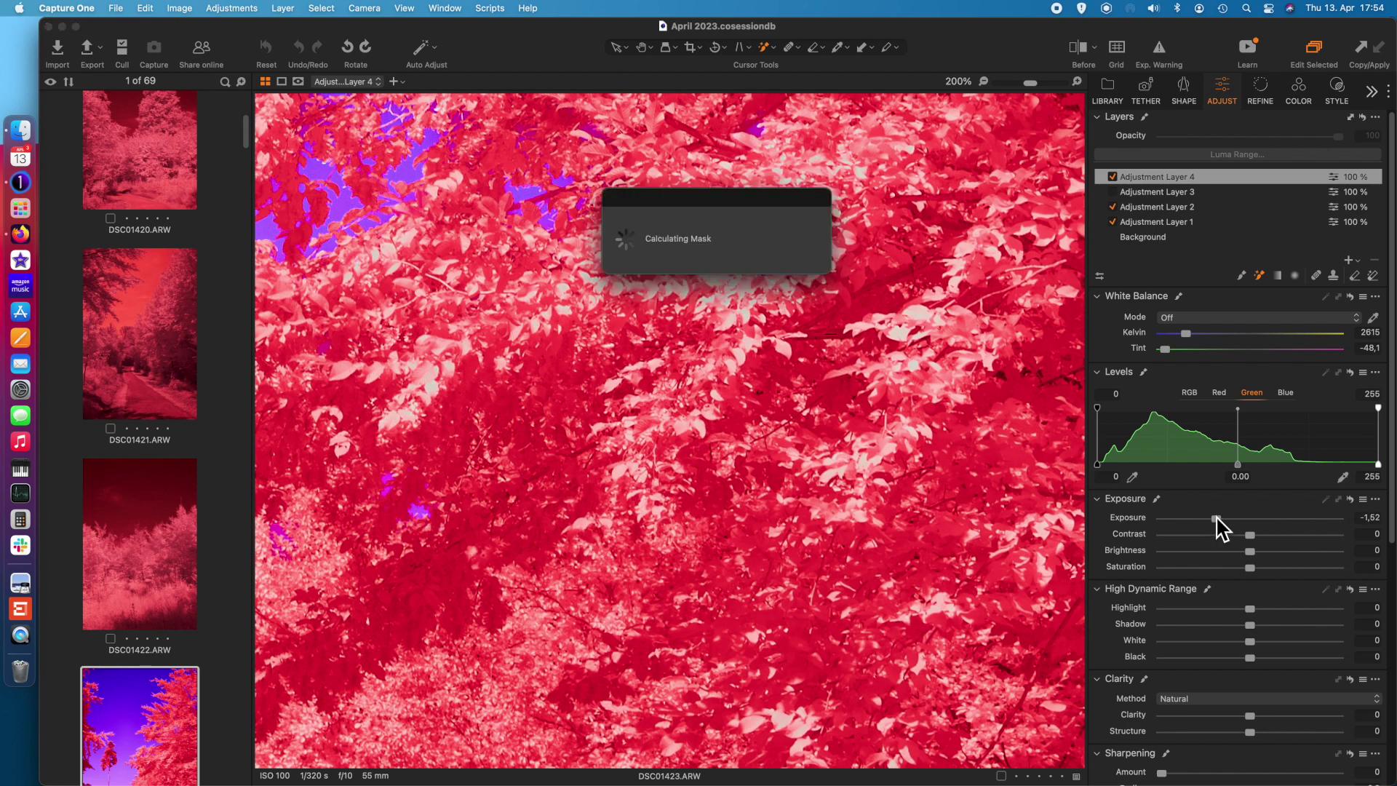
pyautogui.press('super+0')
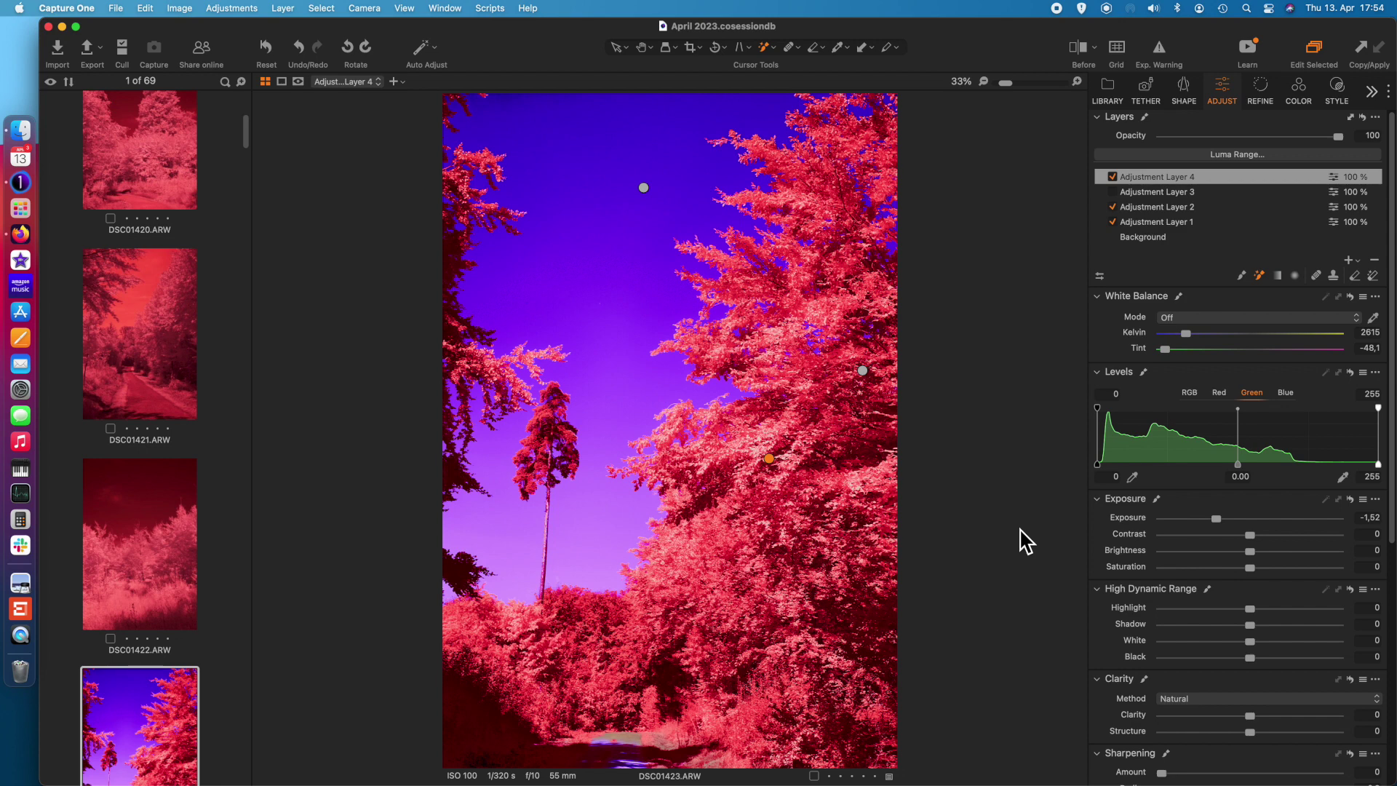
pyautogui.click(1231, 518)
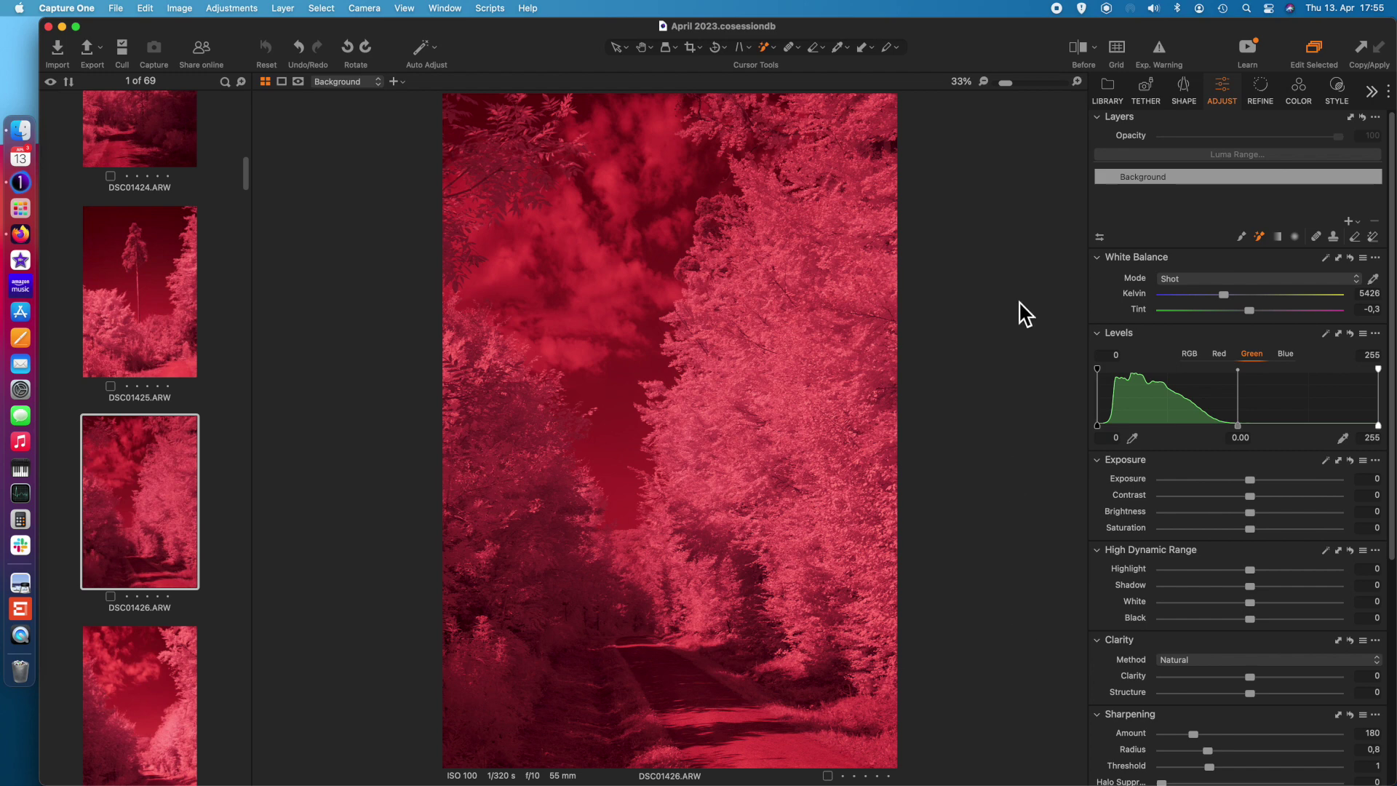
# Pick a neutral white balance for DSC01426.ARW from the light foliage beside the sky
pyautogui.click(1374, 279)
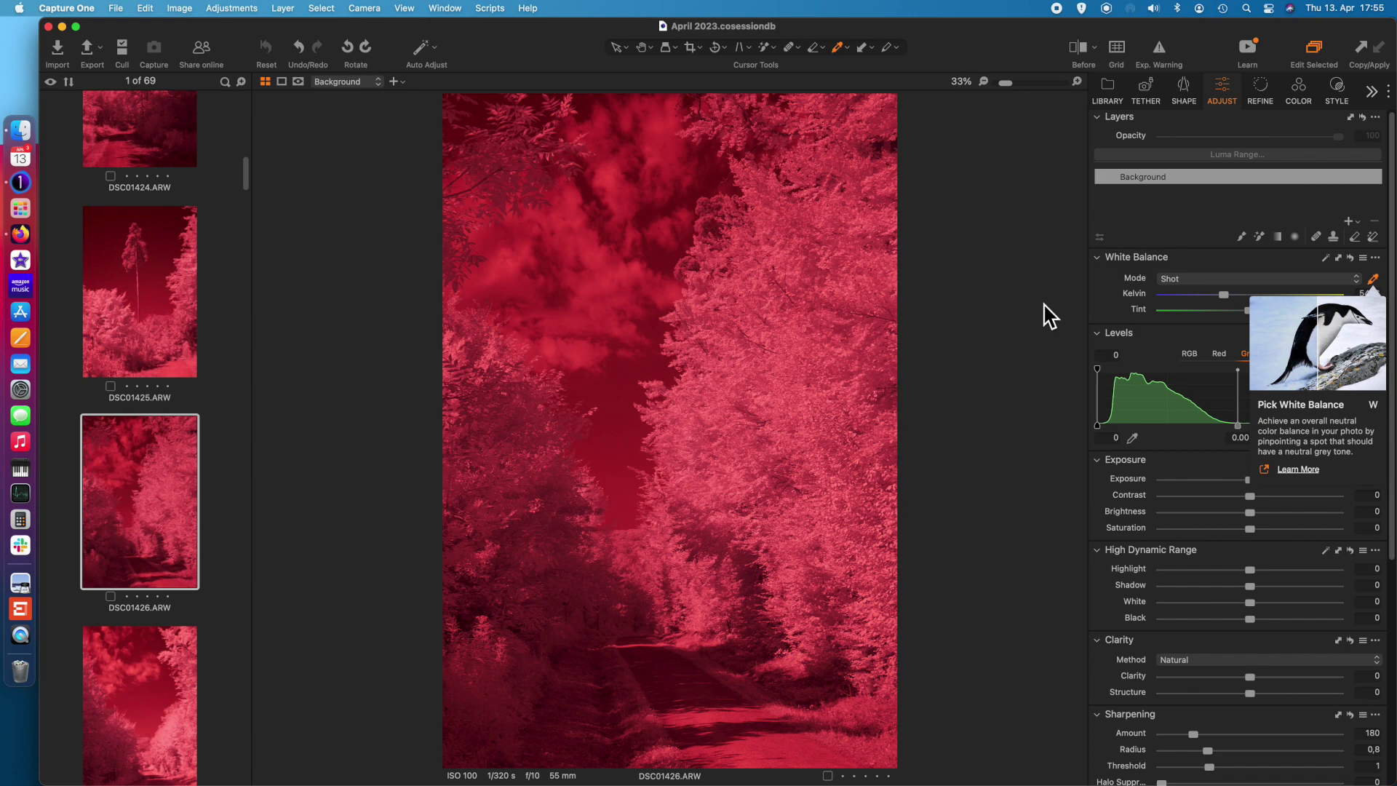
pyautogui.click(753, 373)
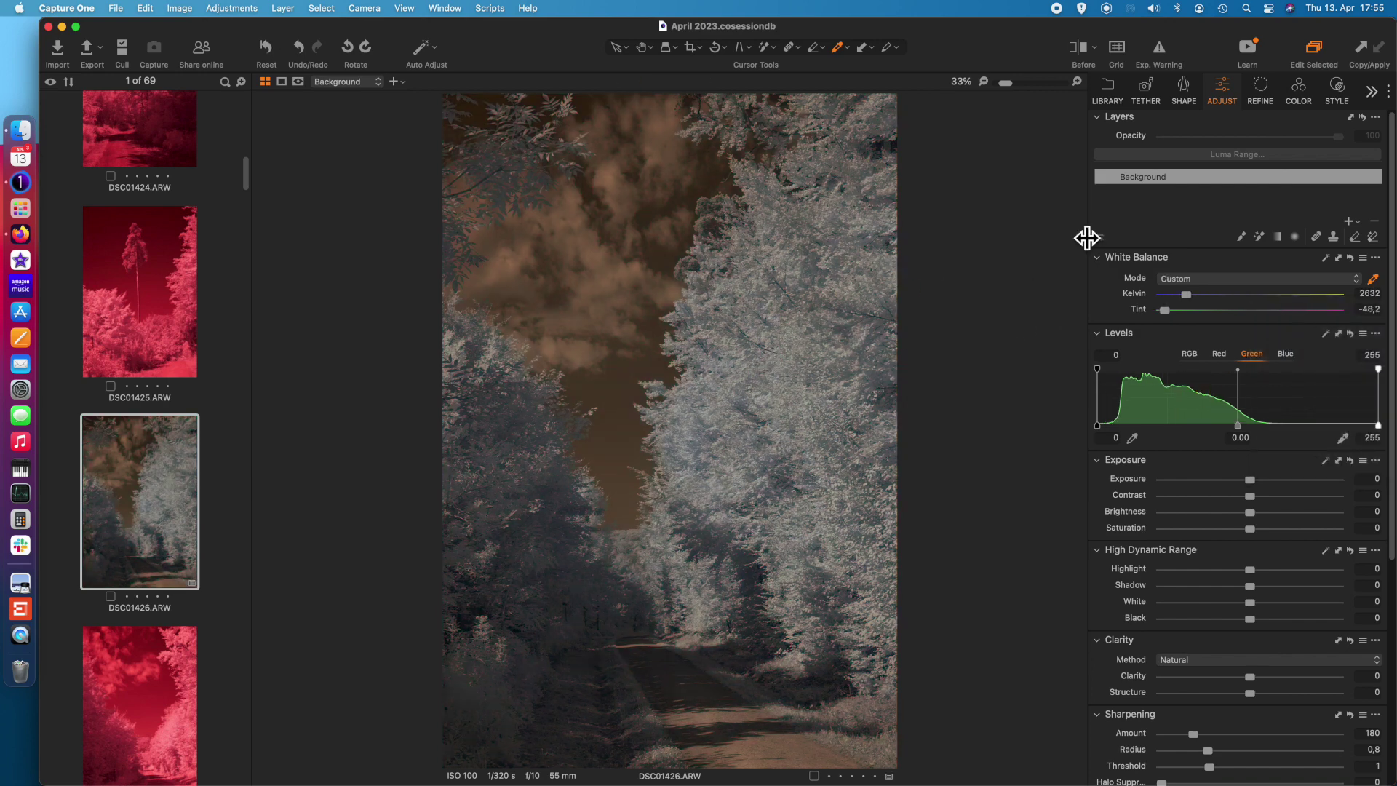
# Mask the sky of DSC01426.ARW with the Magic Brush on a new adjustment layer, including the dark area at the upper edge
pyautogui.click(1259, 237)
pyautogui.rightClick(589, 383)
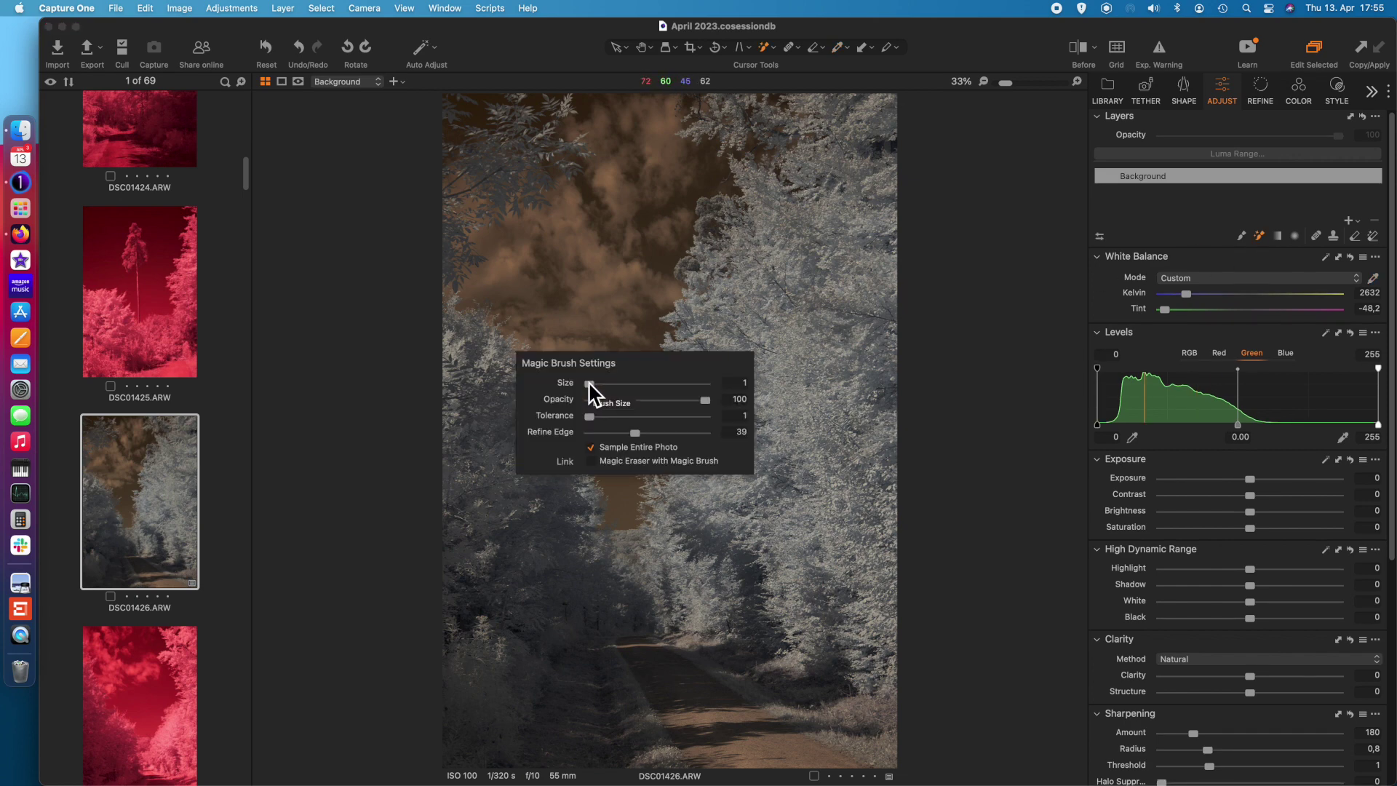
pyautogui.moveTo(613, 375); pyautogui.dragTo(617, 478)
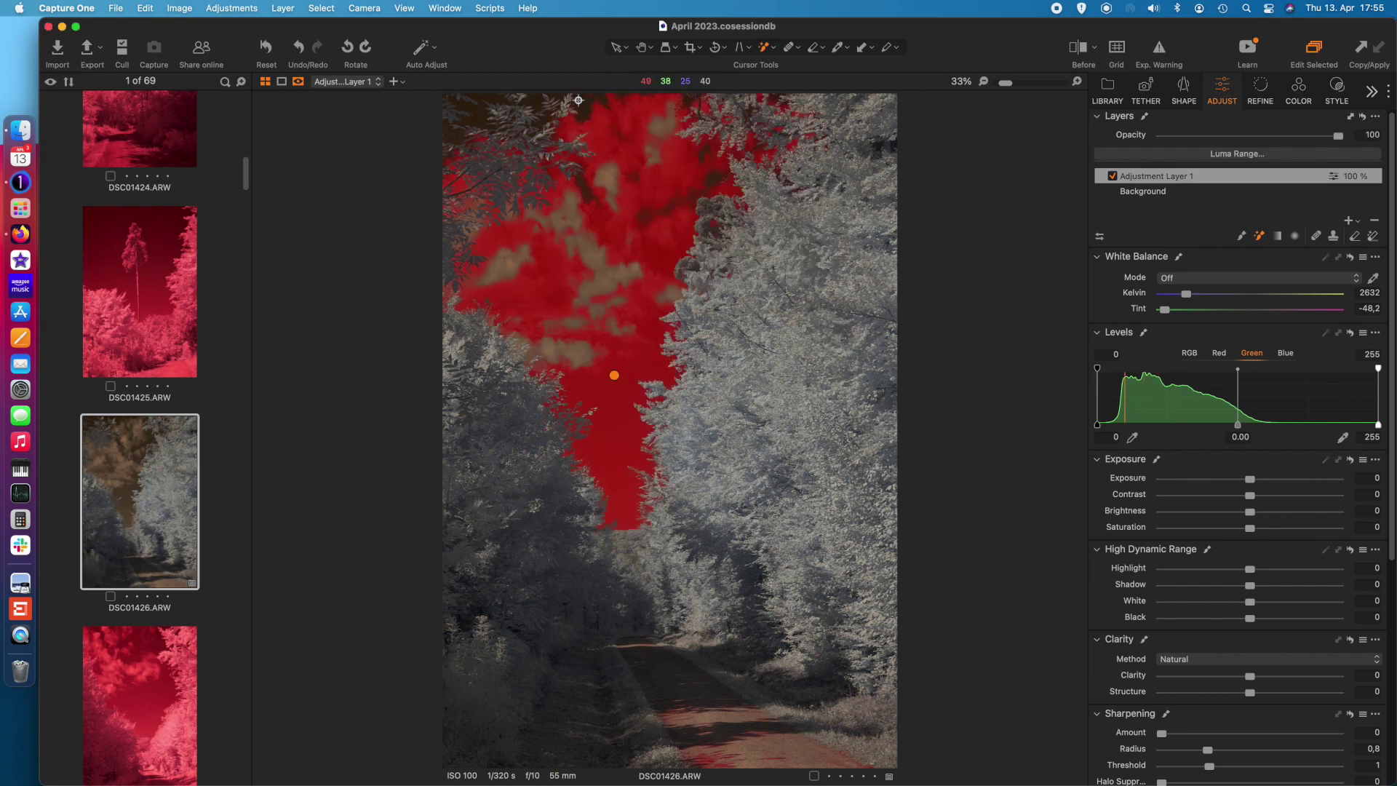
pyautogui.scroll(2, 578, 110)
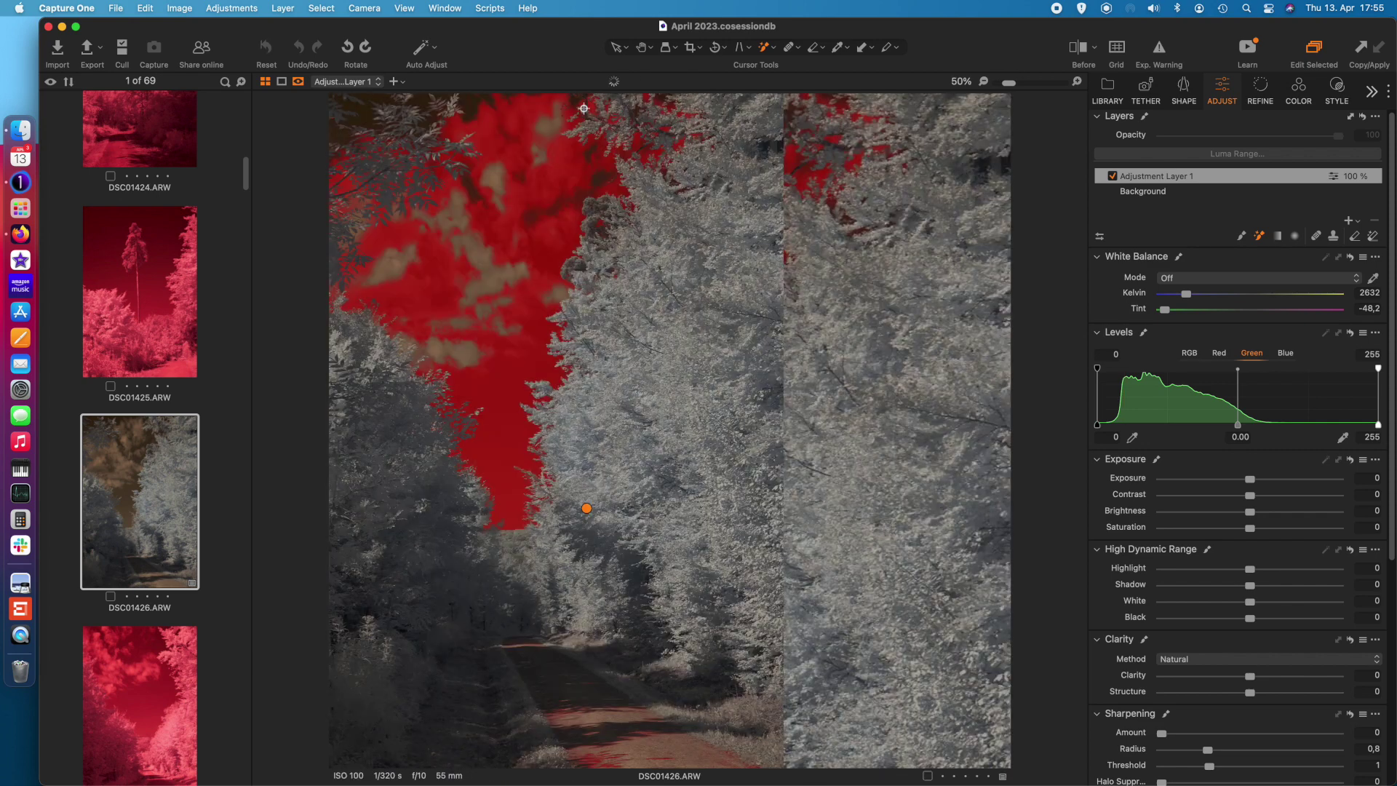
pyautogui.scroll(-2, 582, 123)
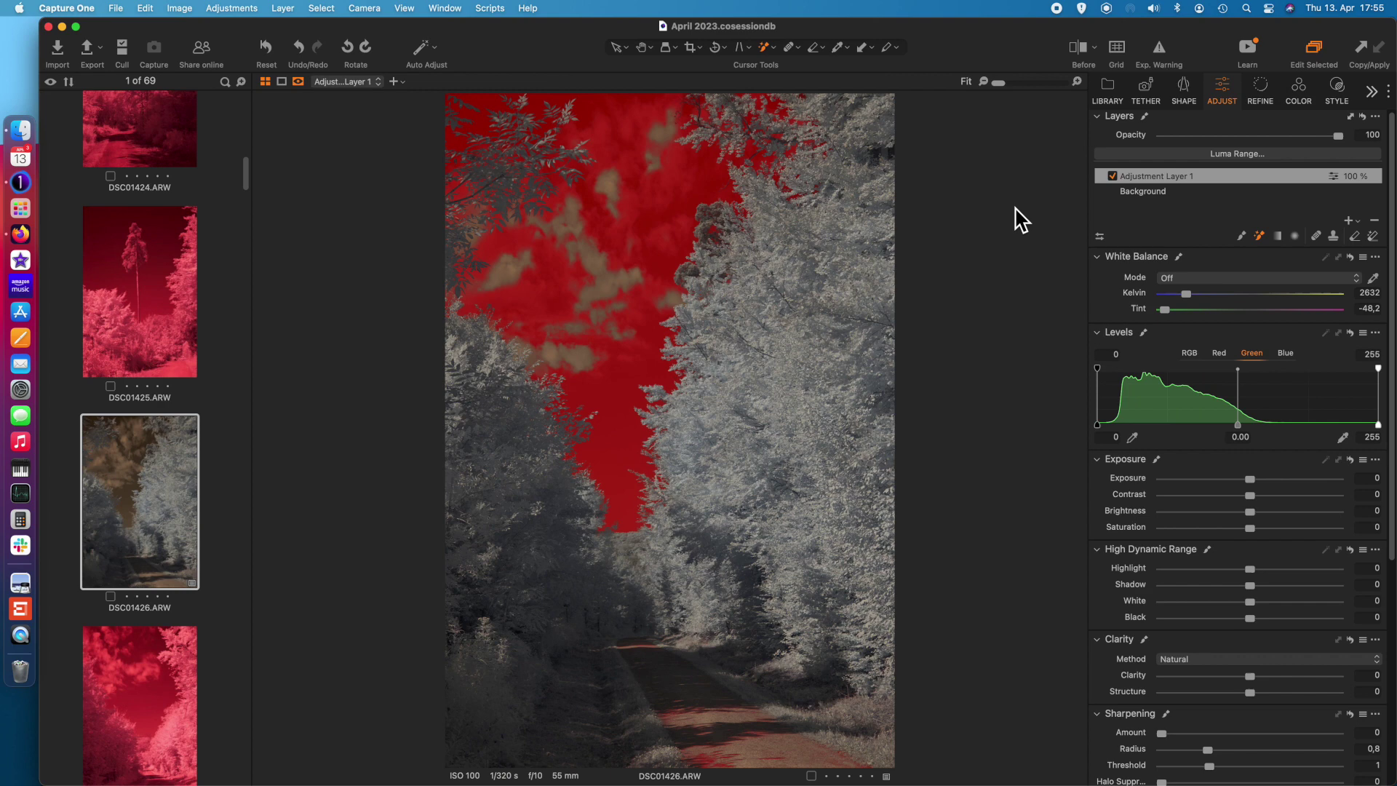
# Refine the sky mask on Adjustment Layer 1 with a radius of 300 and apply it
pyautogui.rightClick(1145, 175)
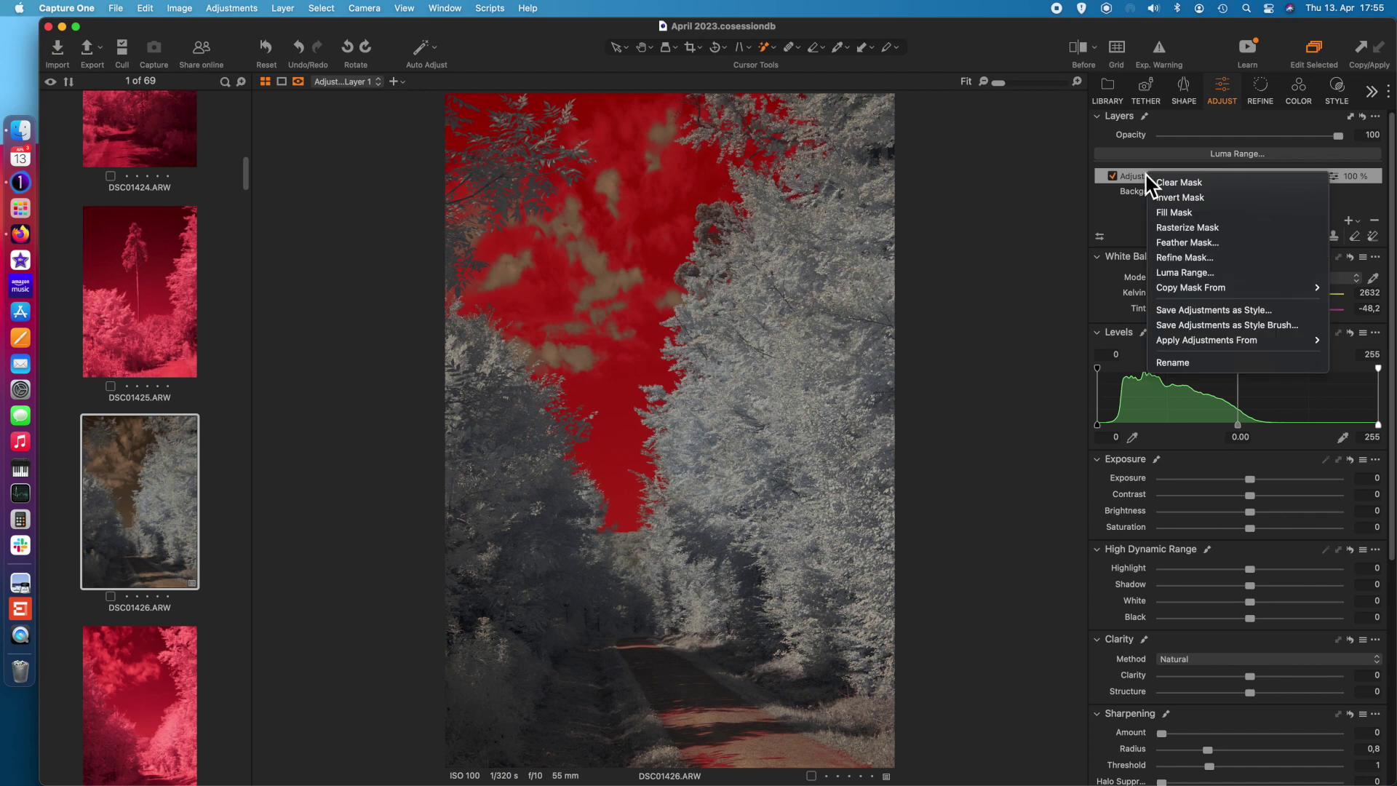
pyautogui.click(1172, 256)
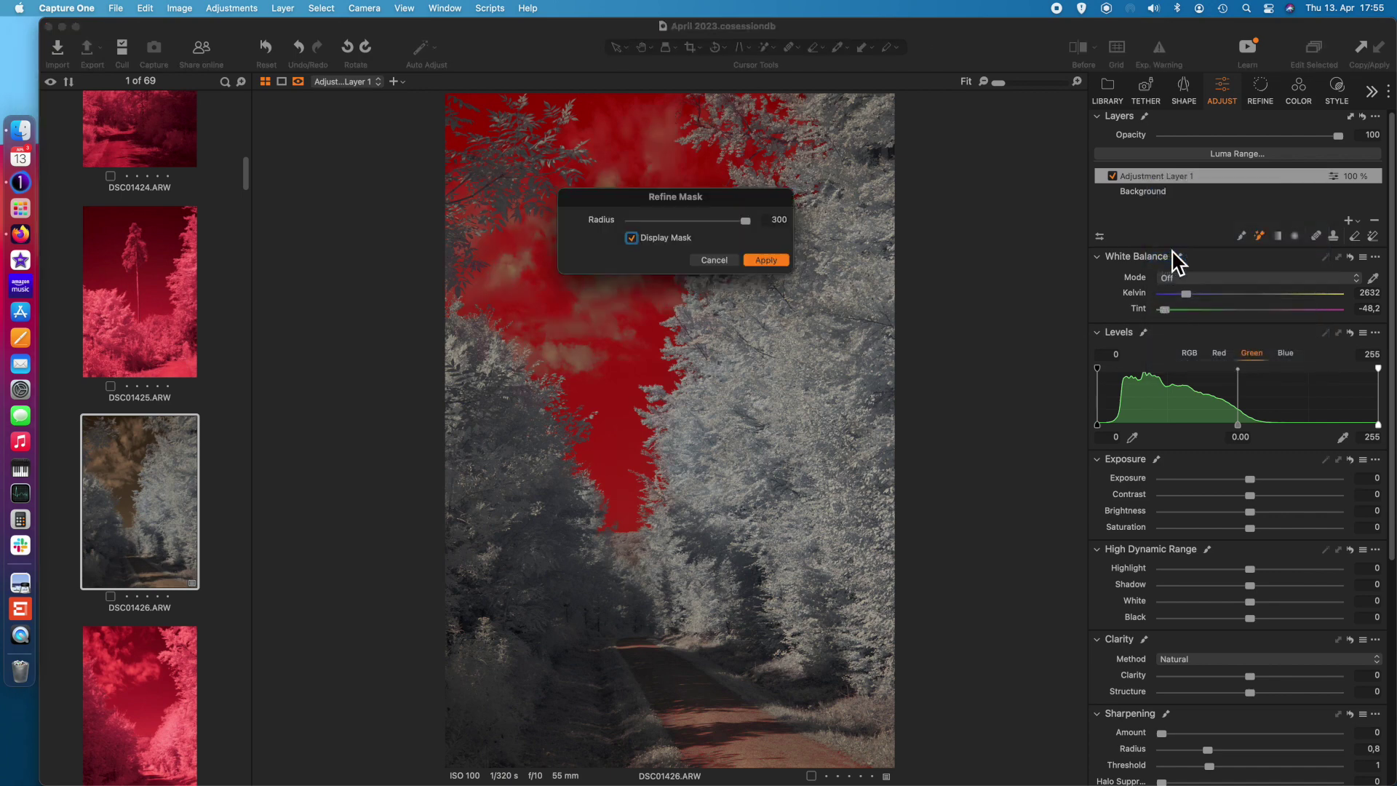
pyautogui.moveTo(749, 206); pyautogui.dragTo(791, 206)
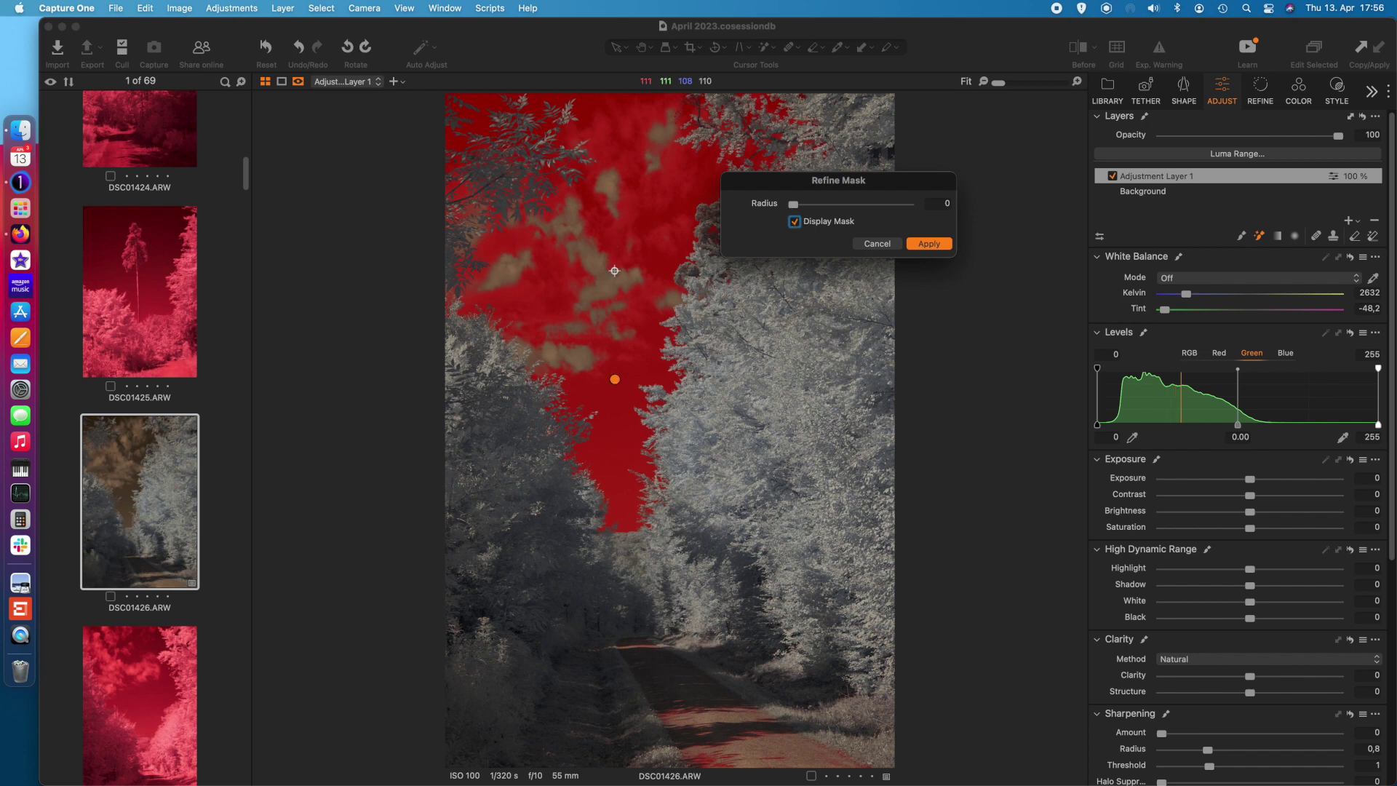
pyautogui.moveTo(793, 205); pyautogui.dragTo(926, 207)
pyautogui.click(927, 245)
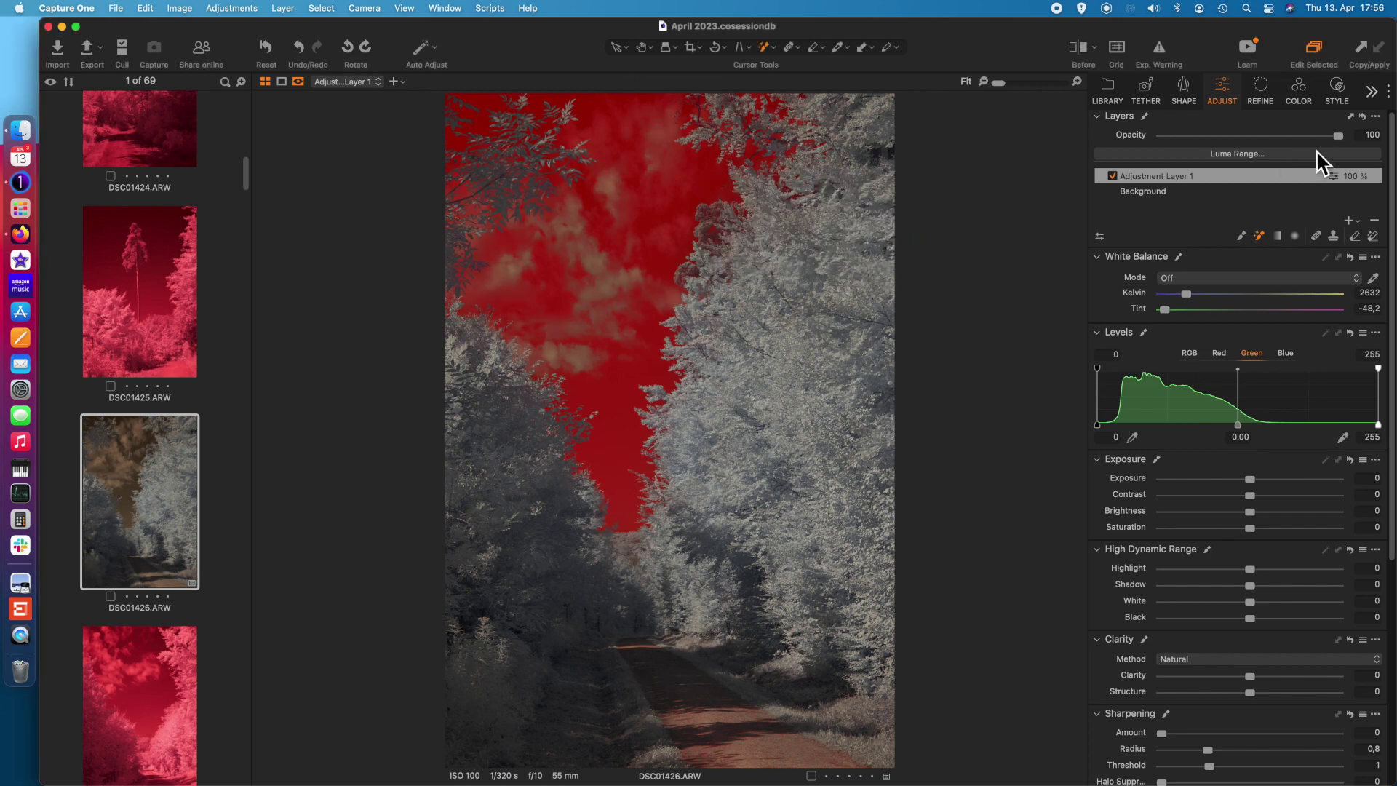
# Add a second adjustment layer, mask the bright clouds with the Magic Brush, and raise its Exposure to 1.04
pyautogui.click(1348, 220)
pyautogui.click(615, 379)
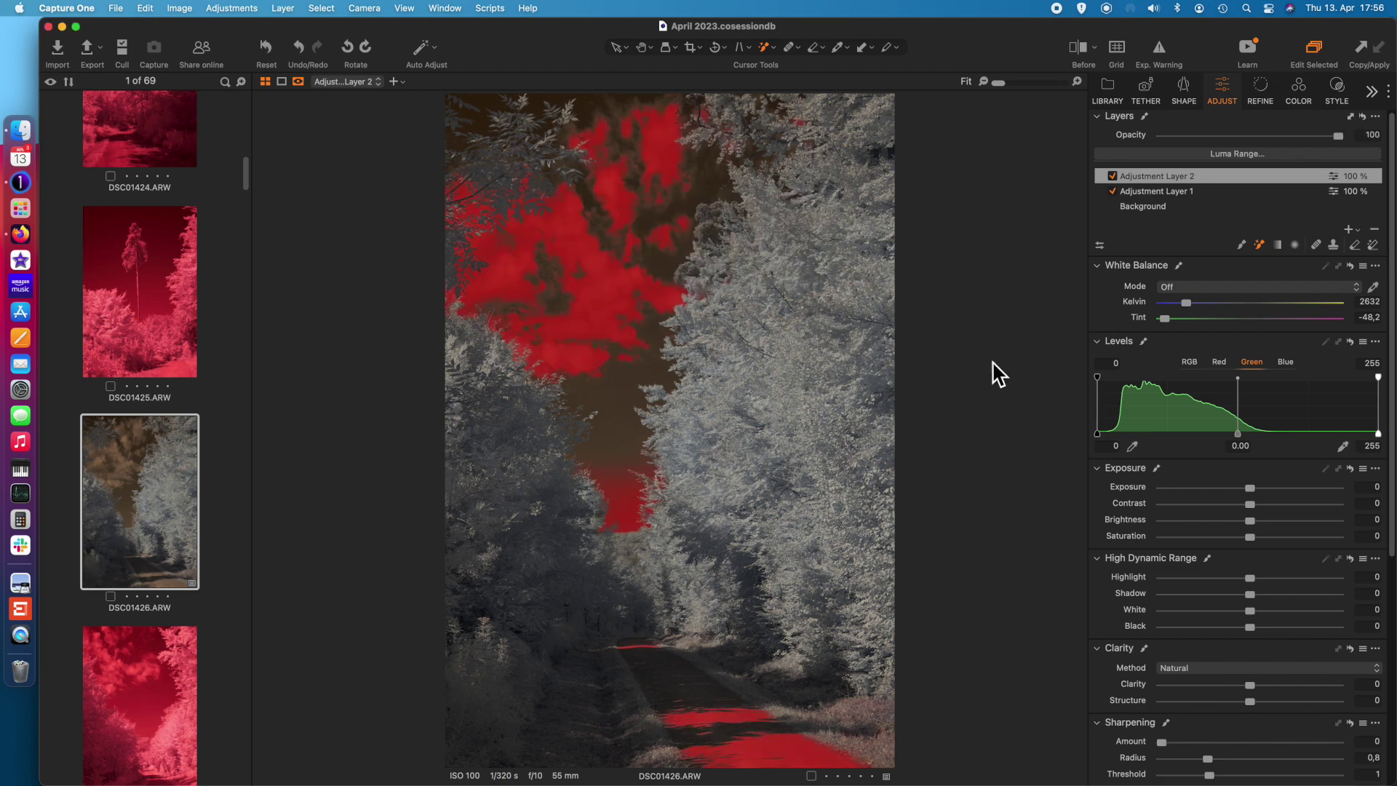
pyautogui.click(1272, 487)
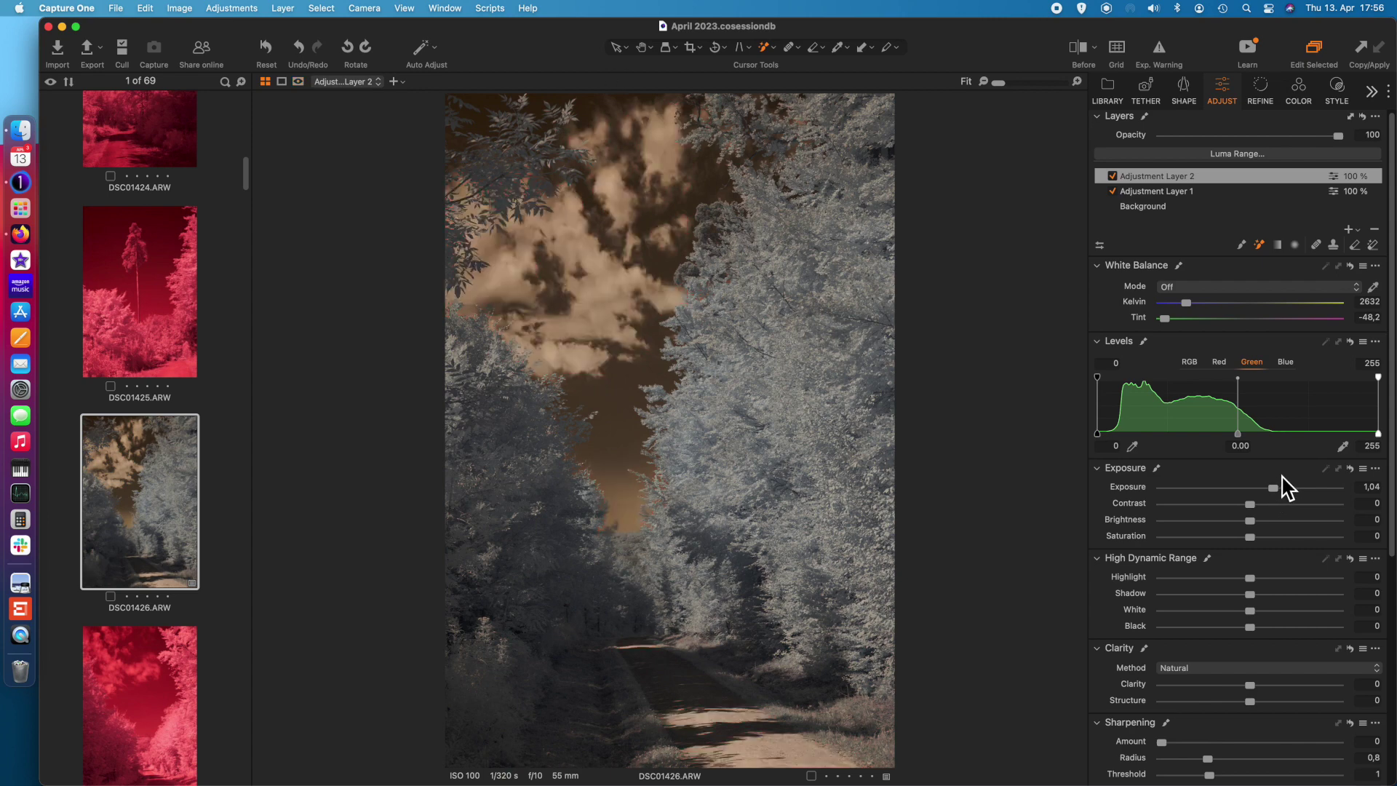
# Turn the sky blue by setting the Kelvin value of Adjustment Layer 1 to 800
pyautogui.click(1158, 190)
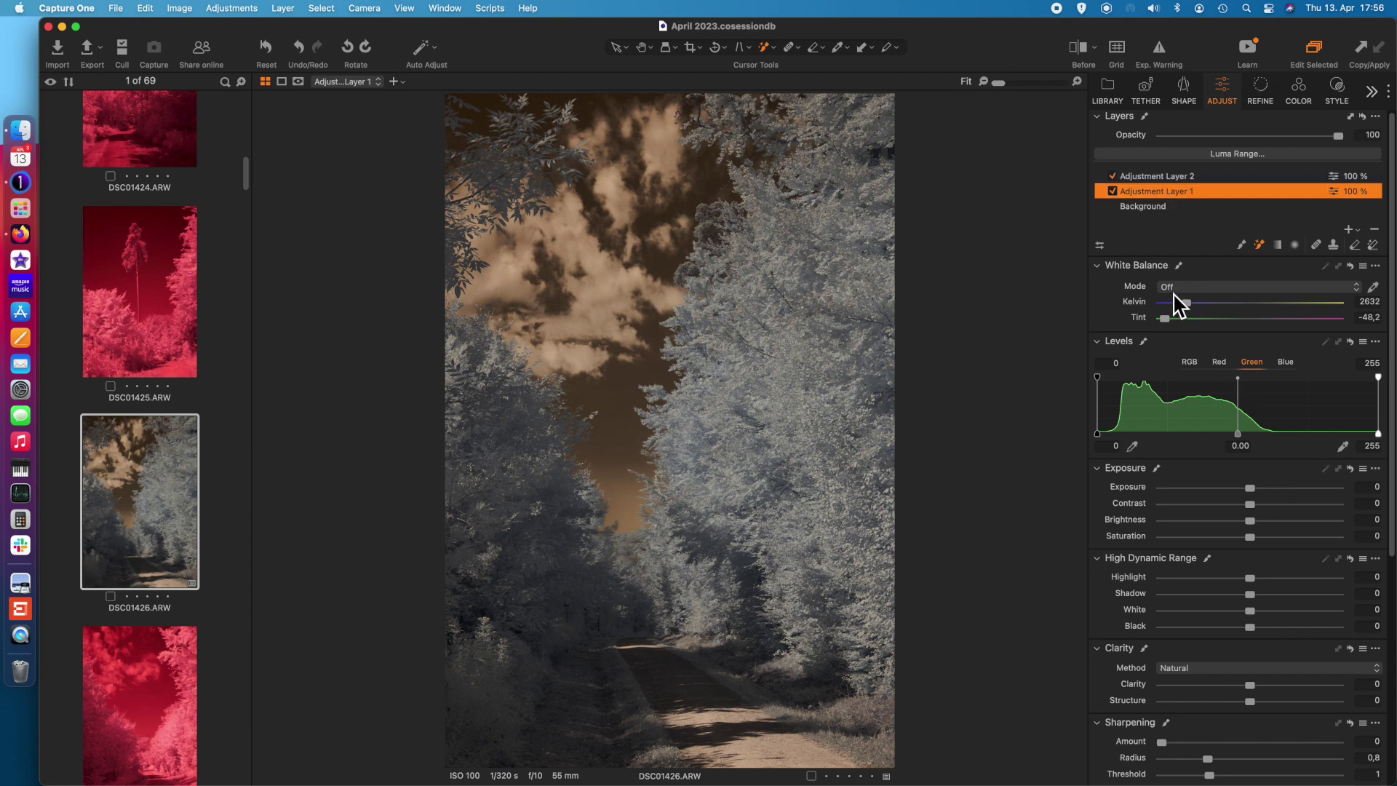
pyautogui.moveTo(1183, 301); pyautogui.dragTo(1136, 303)
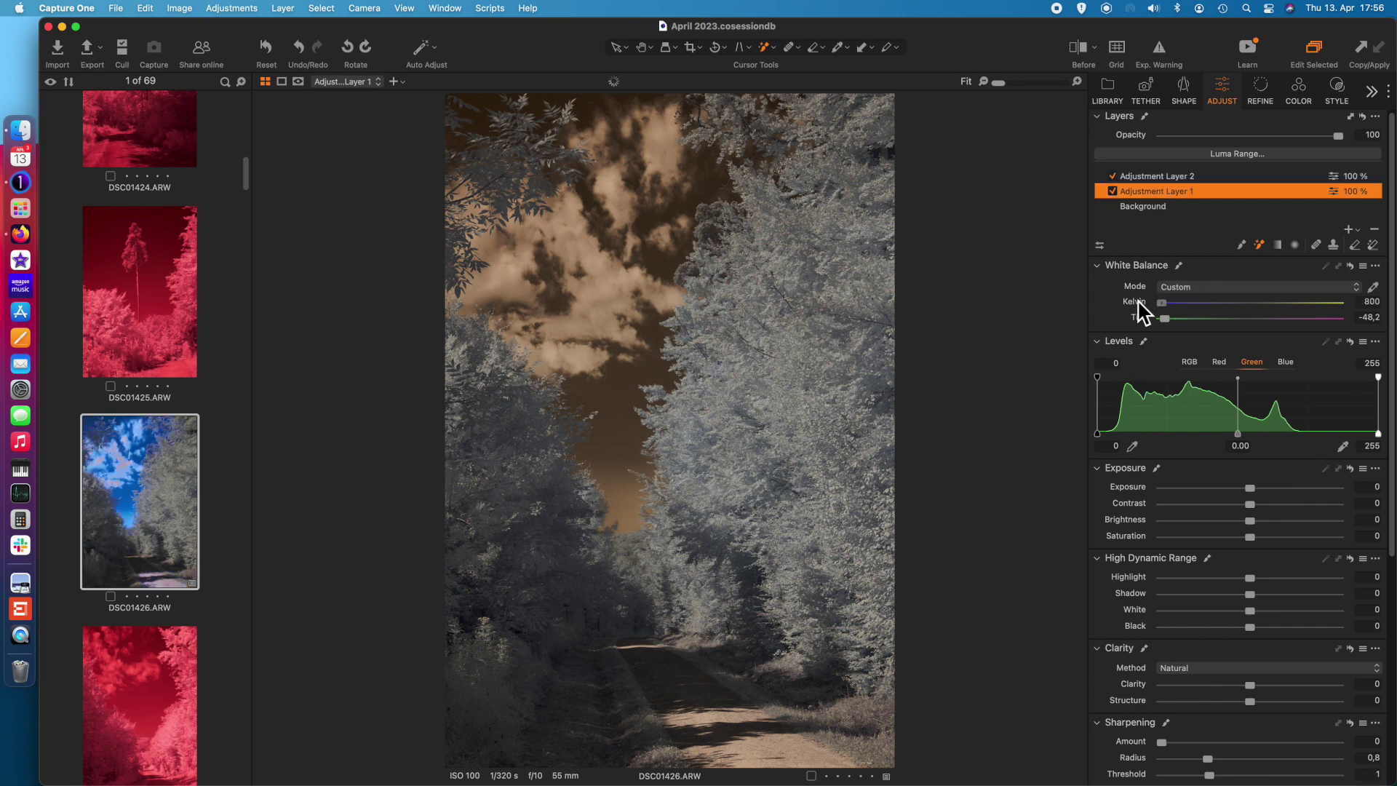
# On the cloud layer, Adjustment Layer 2, raise Brightness to 22 and neutralise the white balance by sampling a cloud
pyautogui.click(1157, 179)
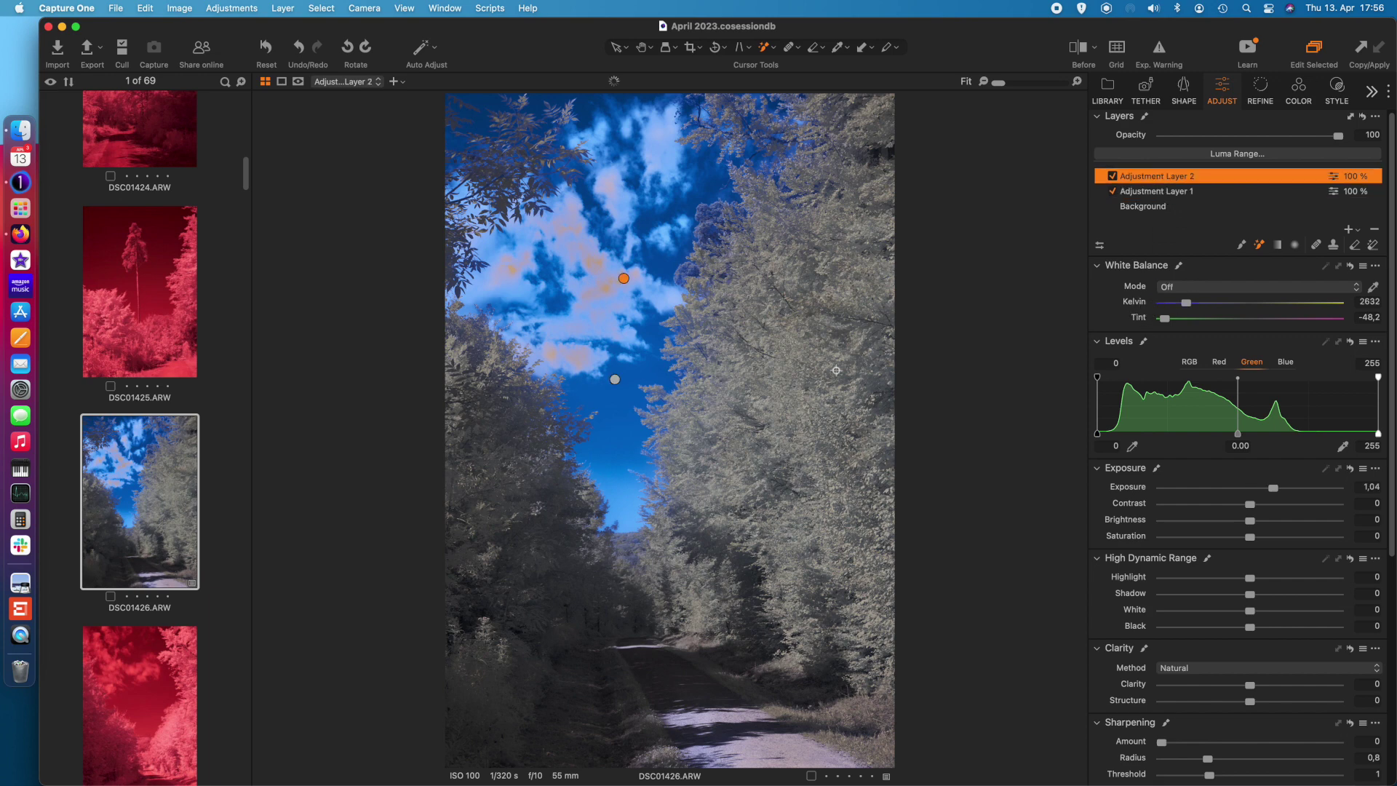
pyautogui.click(1288, 519)
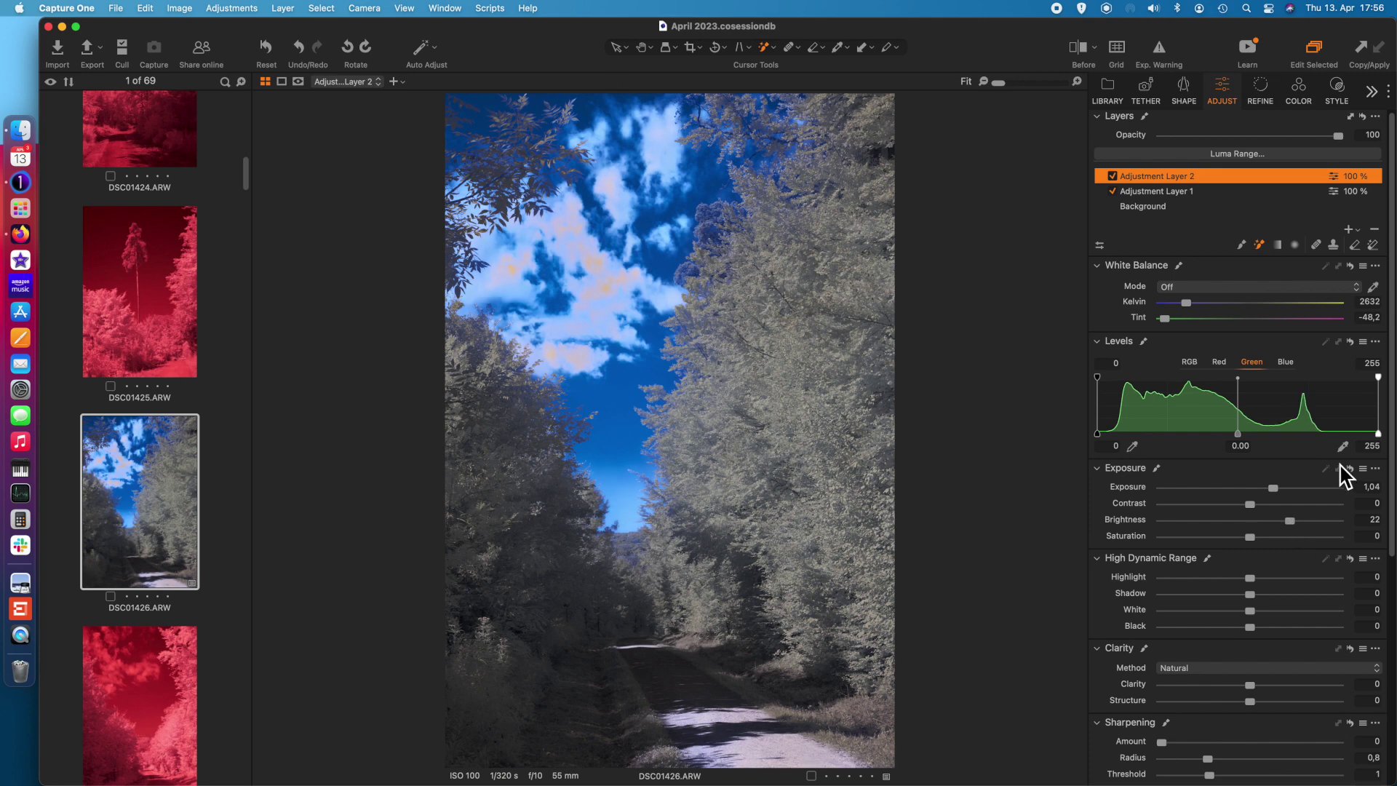
pyautogui.click(1373, 287)
pyautogui.click(606, 284)
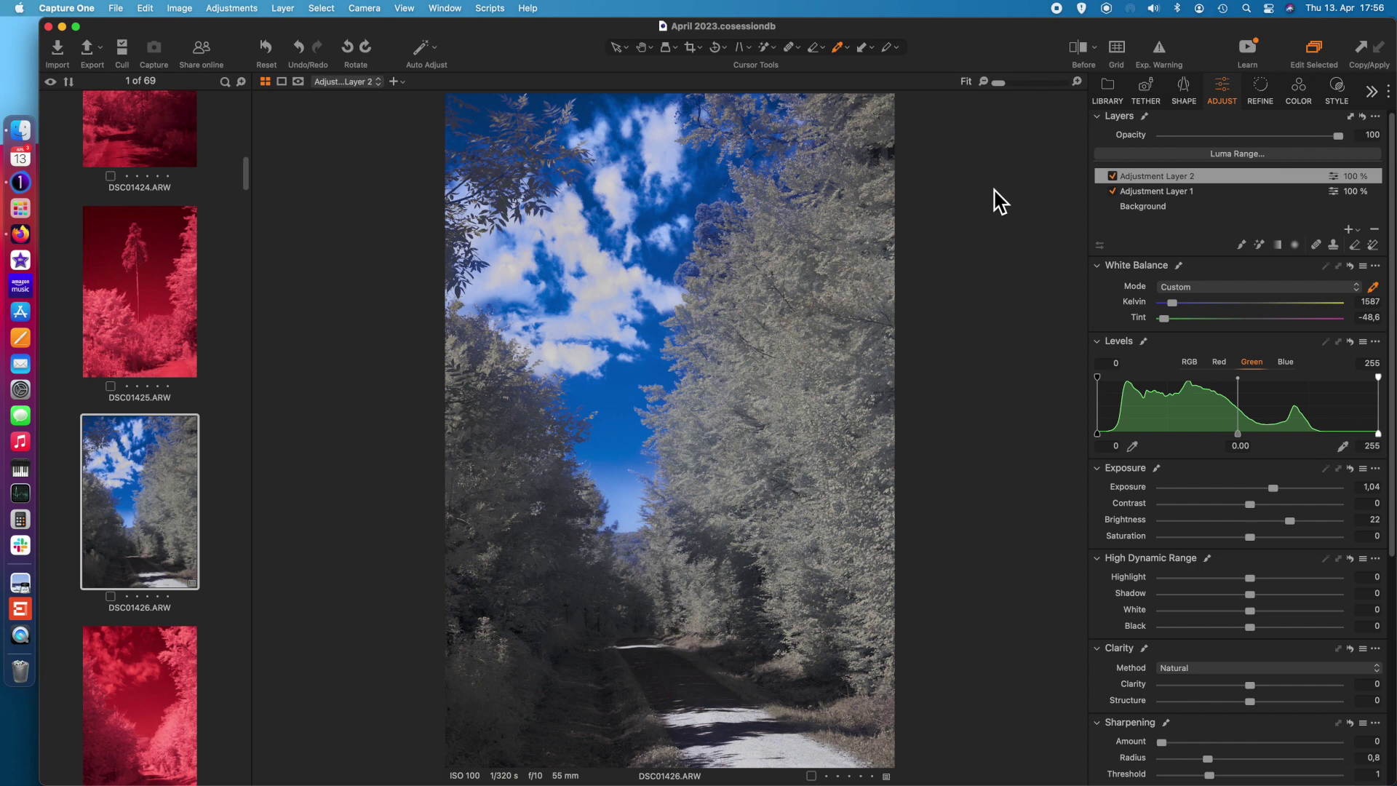
# Add a third adjustment layer, mask the foliage with the Magic Brush, and set its Kelvin to 8922 for golden leaves
pyautogui.click(1350, 233)
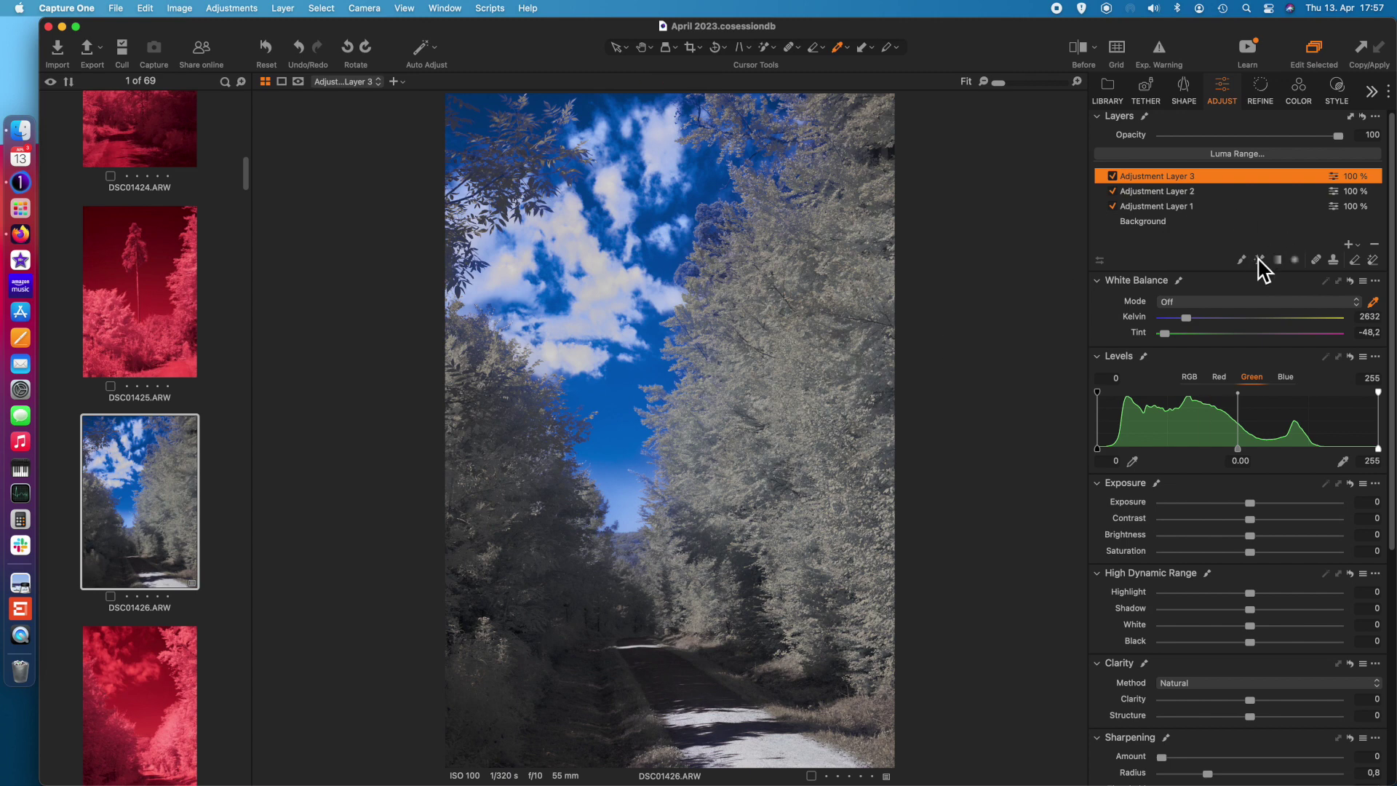
pyautogui.click(1259, 260)
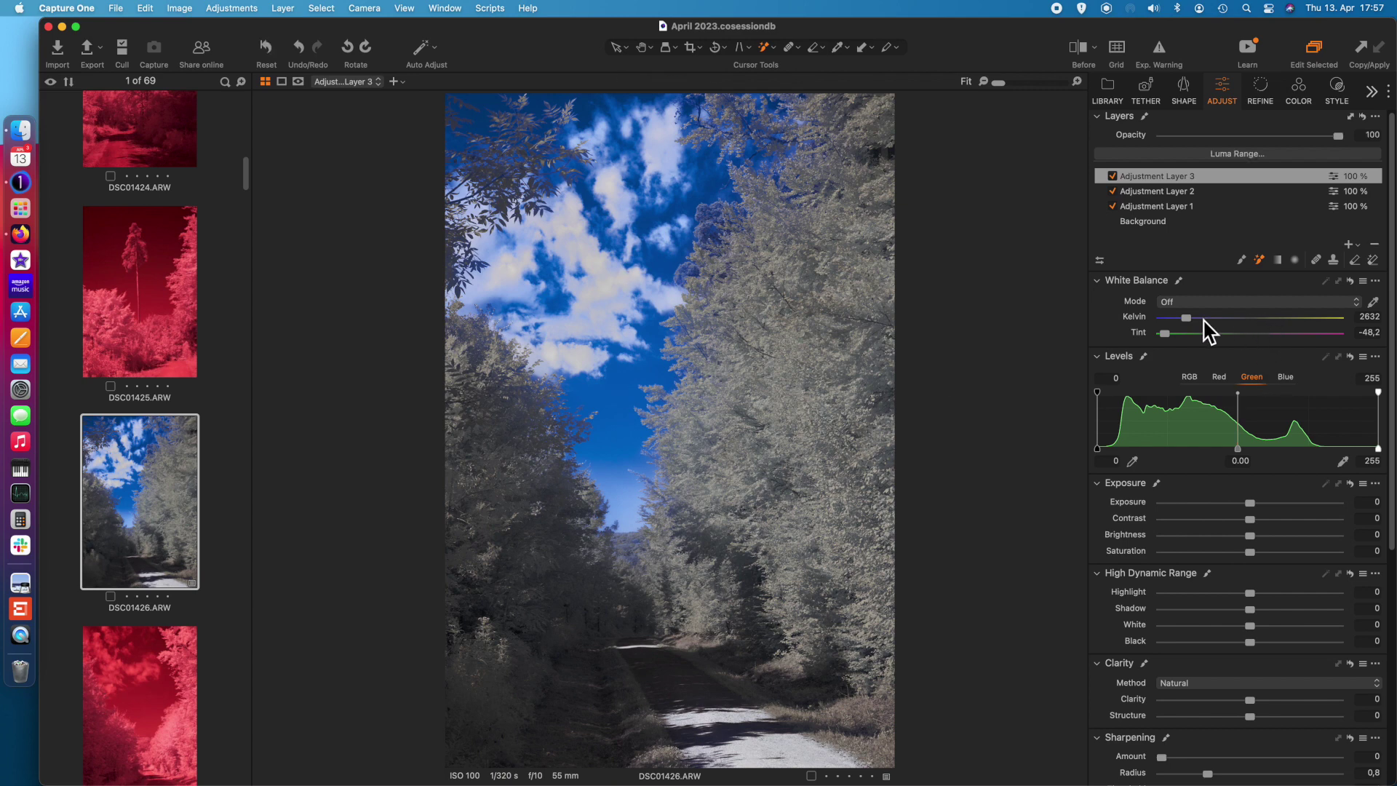
pyautogui.moveTo(1185, 318); pyautogui.dragTo(1272, 321)
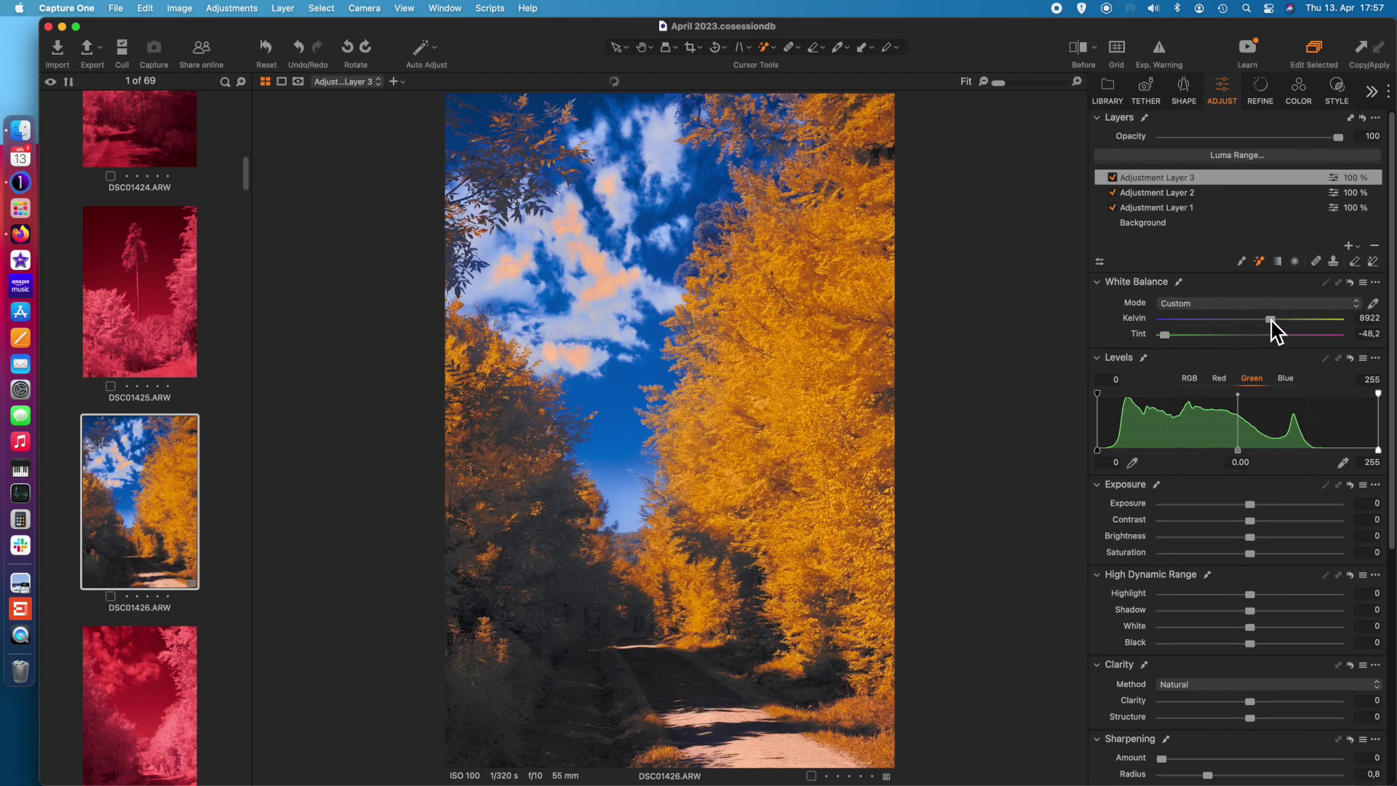
# Brighten the golden foliage by raising the Exposure of Adjustment Layer 3 to 0.94
pyautogui.click(1271, 505)
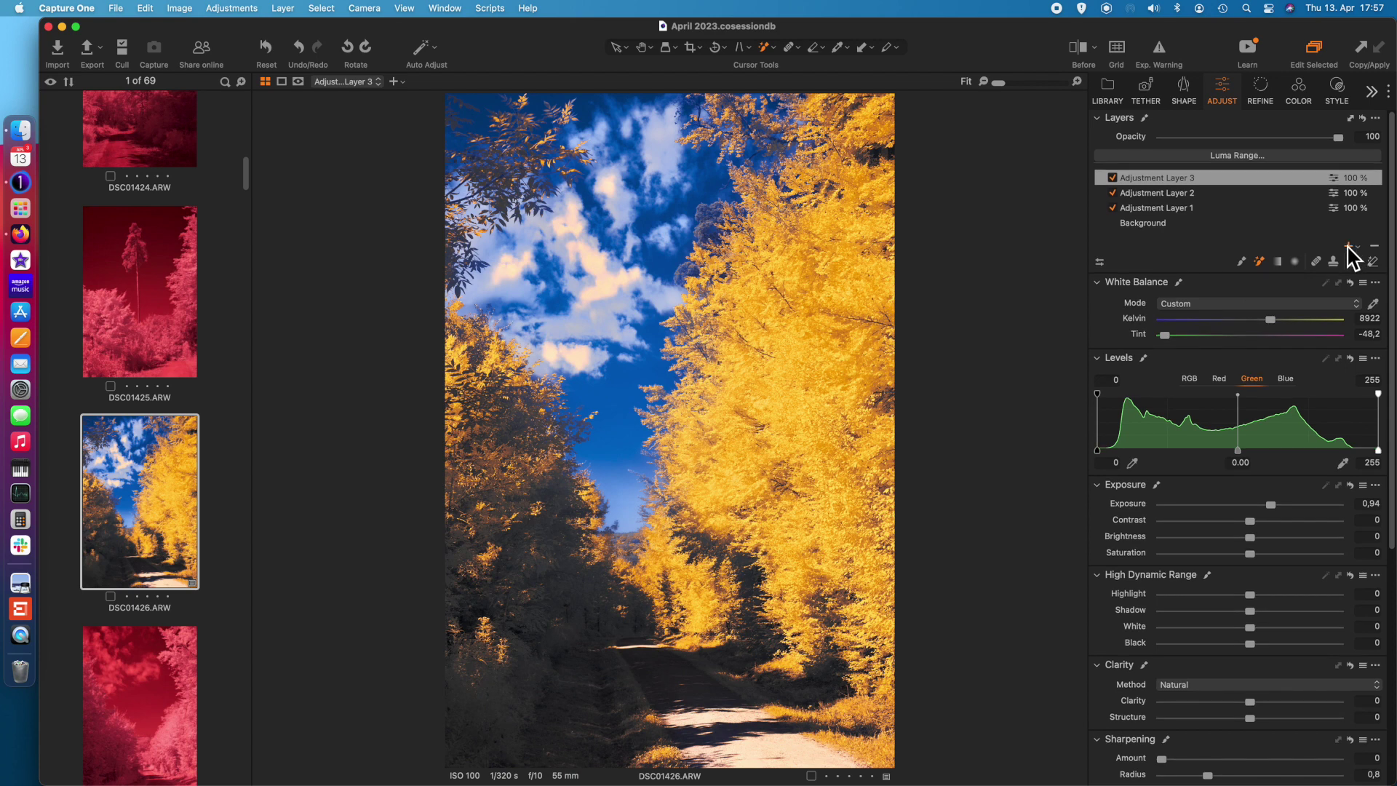
# Add a fourth adjustment layer, mask the dark shadow areas with the Magic Brush, and set Kelvin to 9509 and Tint to 15.6
pyautogui.click(1348, 248)
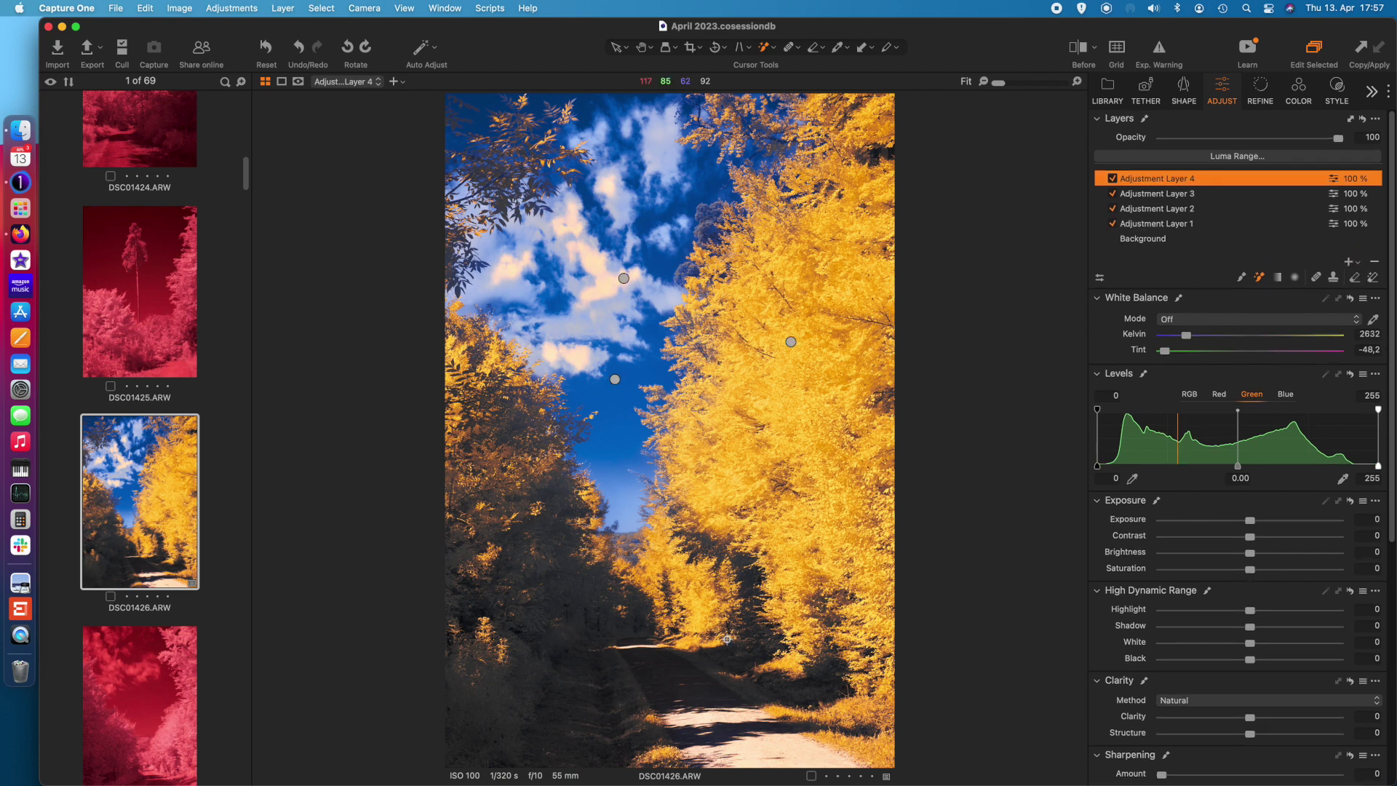
pyautogui.click(565, 583)
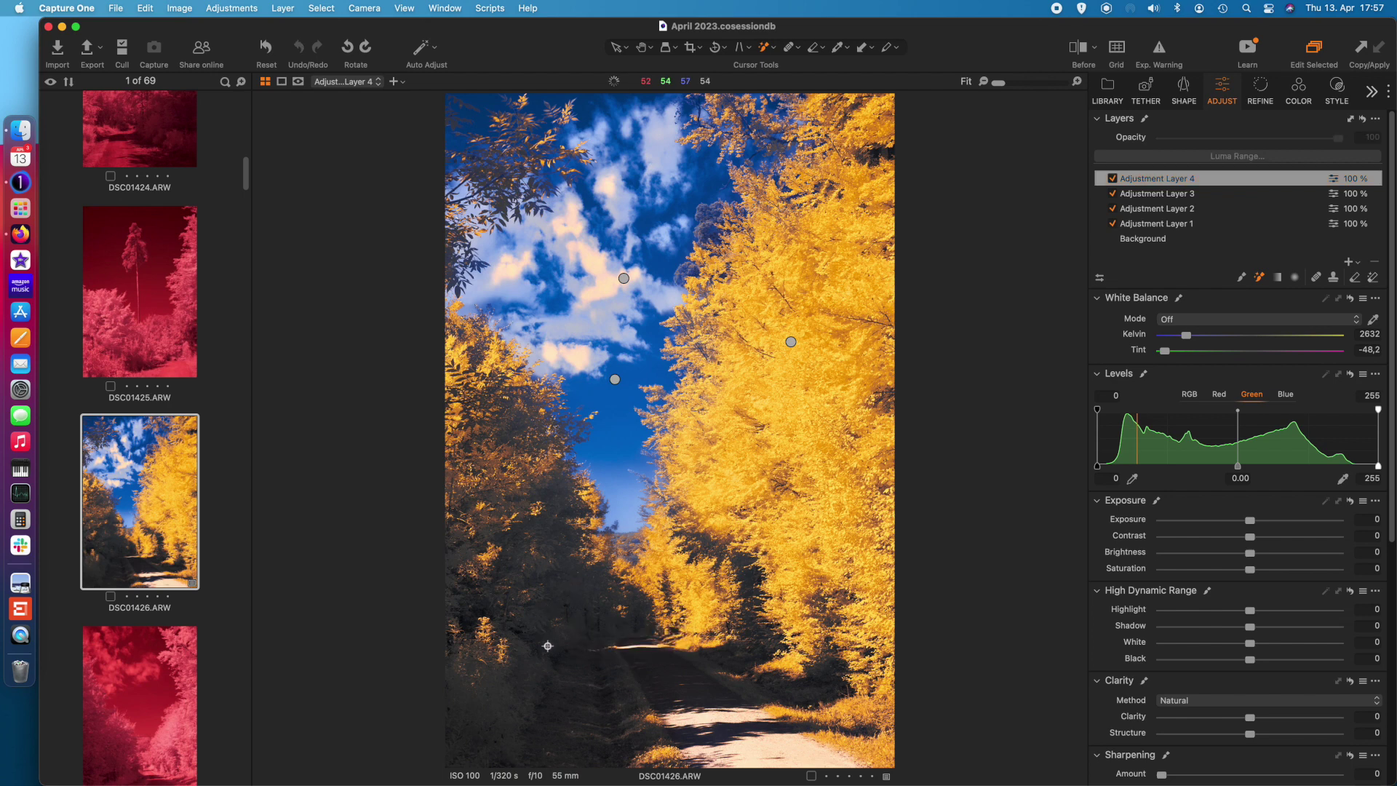
pyautogui.click(1278, 335)
pyautogui.click(1277, 351)
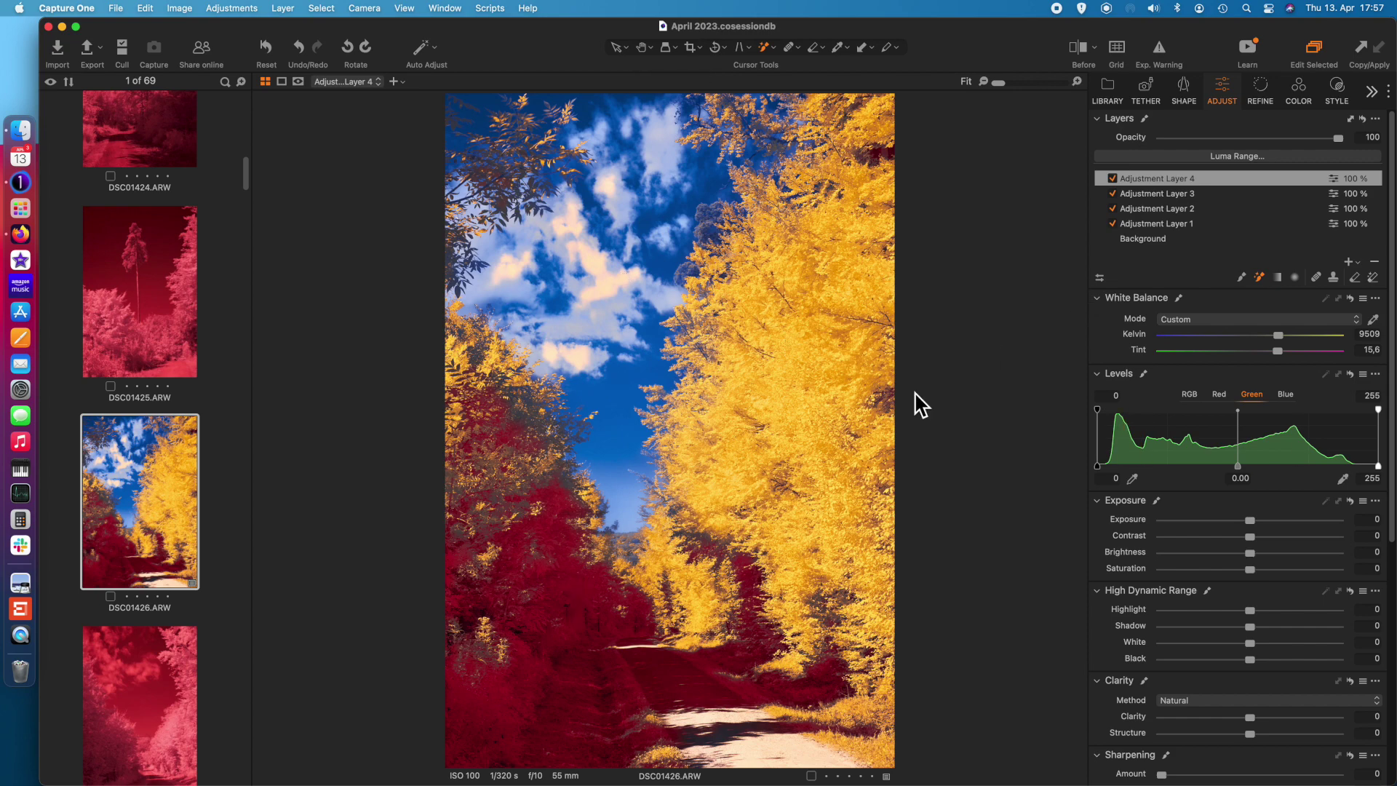
# Extend the mask of Adjustment Layer 4 over the distant treeline at the end of the road with the Magic Brush
pyautogui.press('super+alt+0')
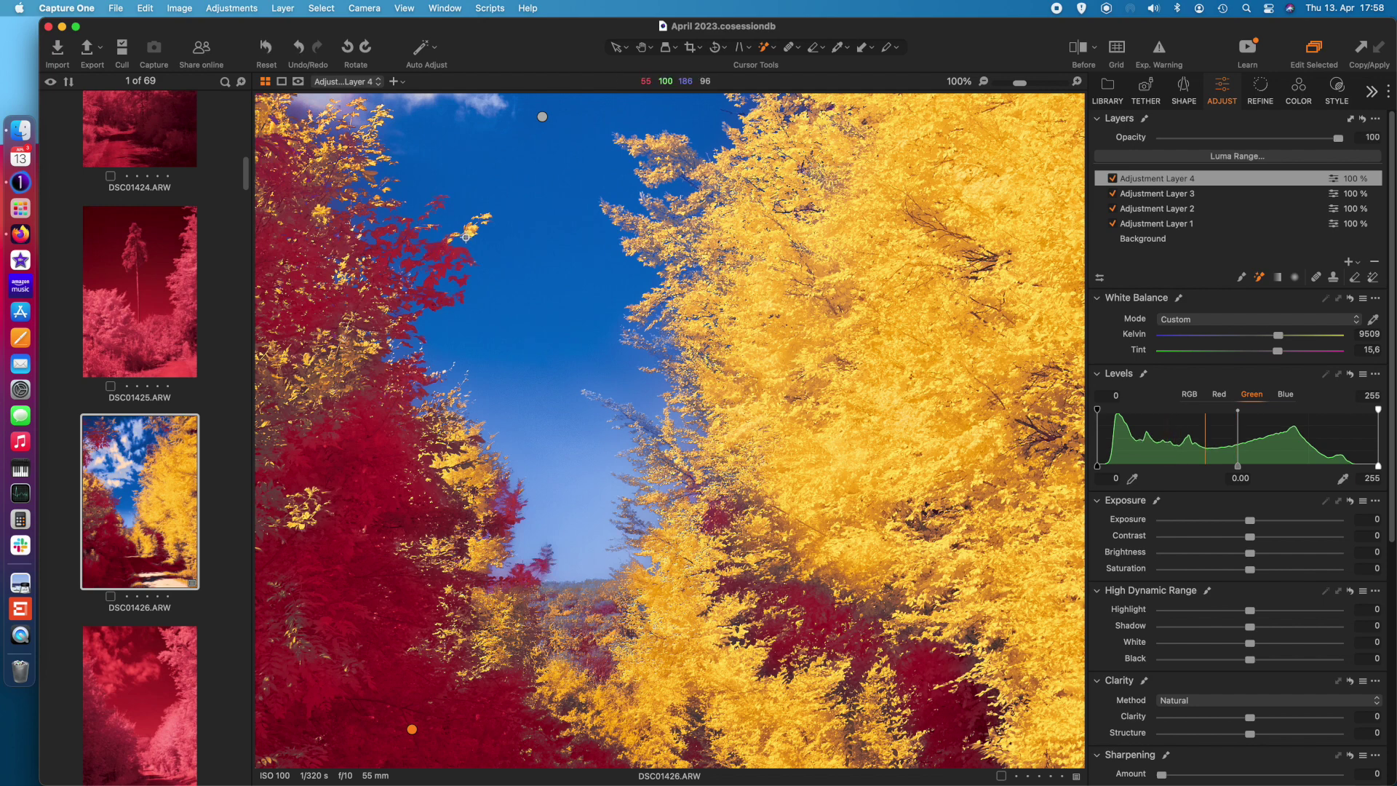
pyautogui.rightClick(514, 276)
pyautogui.scroll(5, 583, 609)
pyautogui.moveTo(620, 386); pyautogui.dragTo(580, 399)
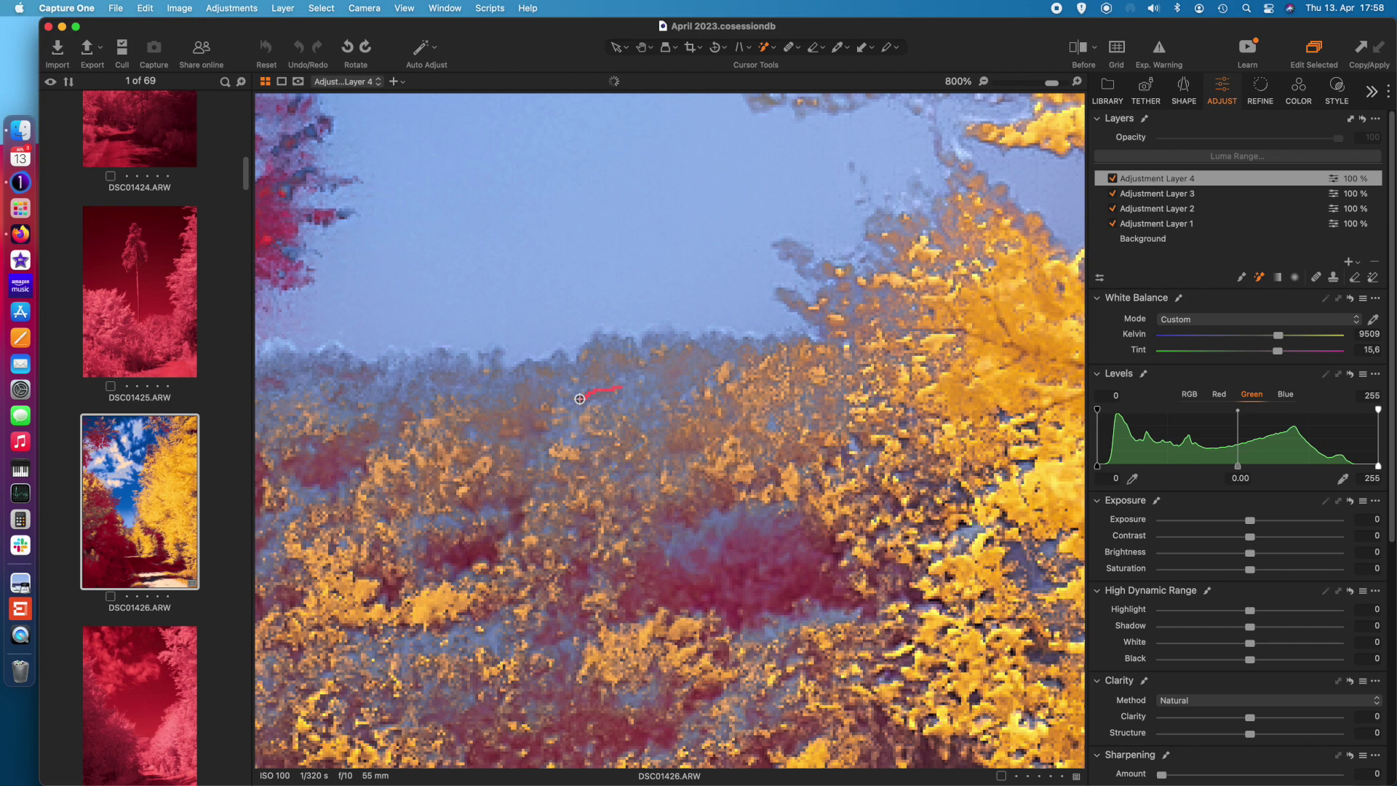
pyautogui.scroll(-5, 580, 399)
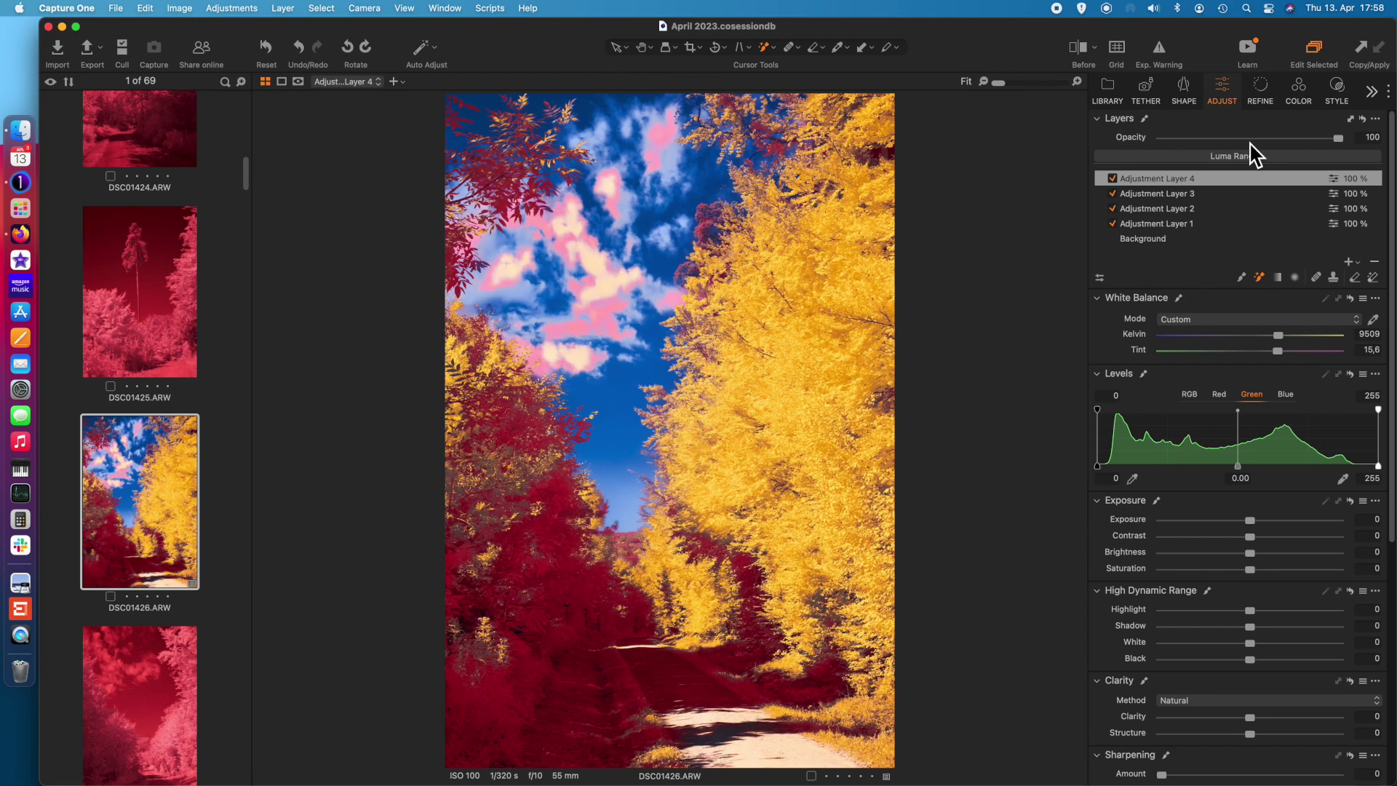
# Remove the clouds from the mask of Adjustment Layer 4 with the eraser and the Magic Eraser
pyautogui.click(1356, 278)
pyautogui.rightClick(622, 278)
pyautogui.moveTo(623, 277); pyautogui.dragTo(635, 273)
pyautogui.moveTo(658, 120)
pyautogui.mouseDown()
pyautogui.moveTo(640, 190)
pyautogui.moveTo(611, 187)
pyautogui.moveTo(604, 217)
pyautogui.moveTo(583, 210)
pyautogui.moveTo(576, 229)
pyautogui.moveTo(584, 317)
pyautogui.moveTo(616, 297)
pyautogui.mouseUp()
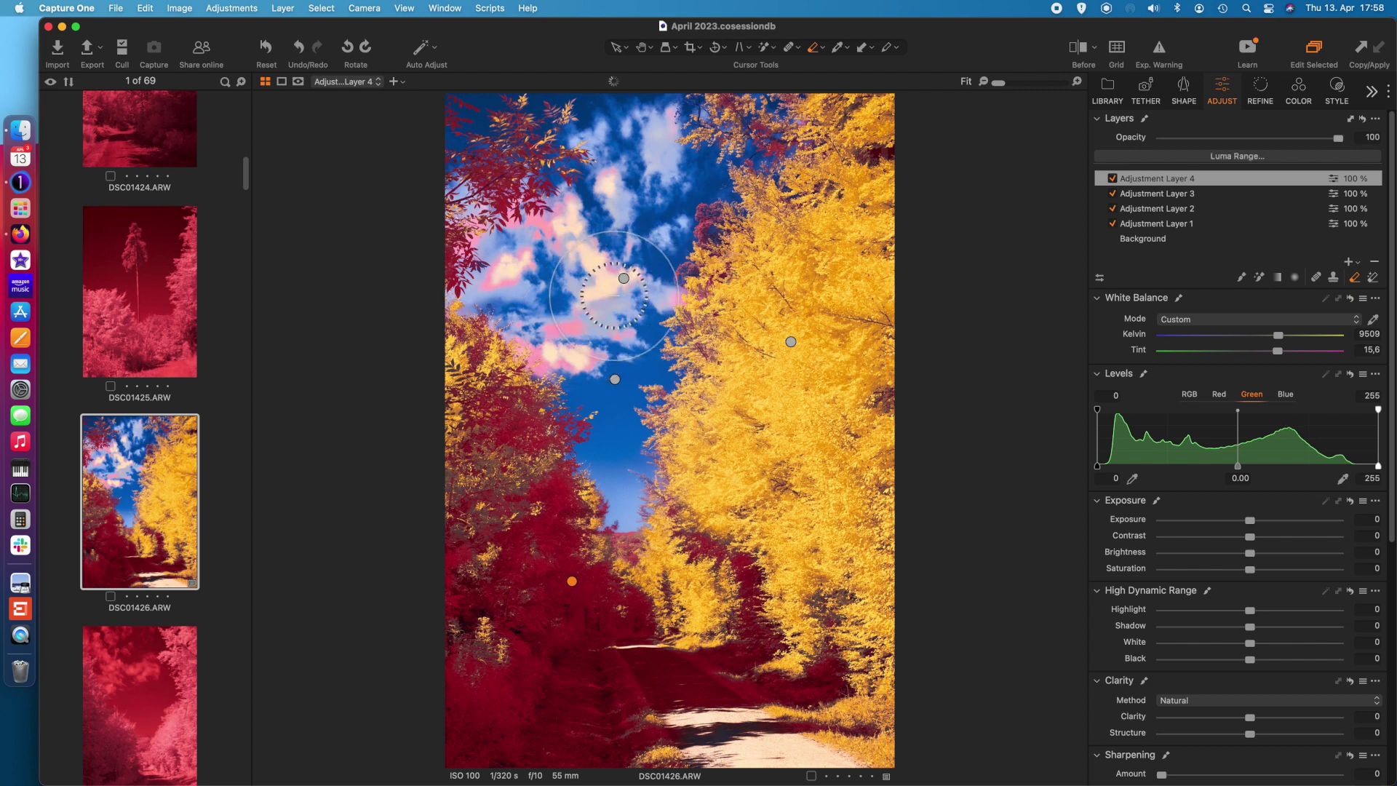
pyautogui.click(1371, 275)
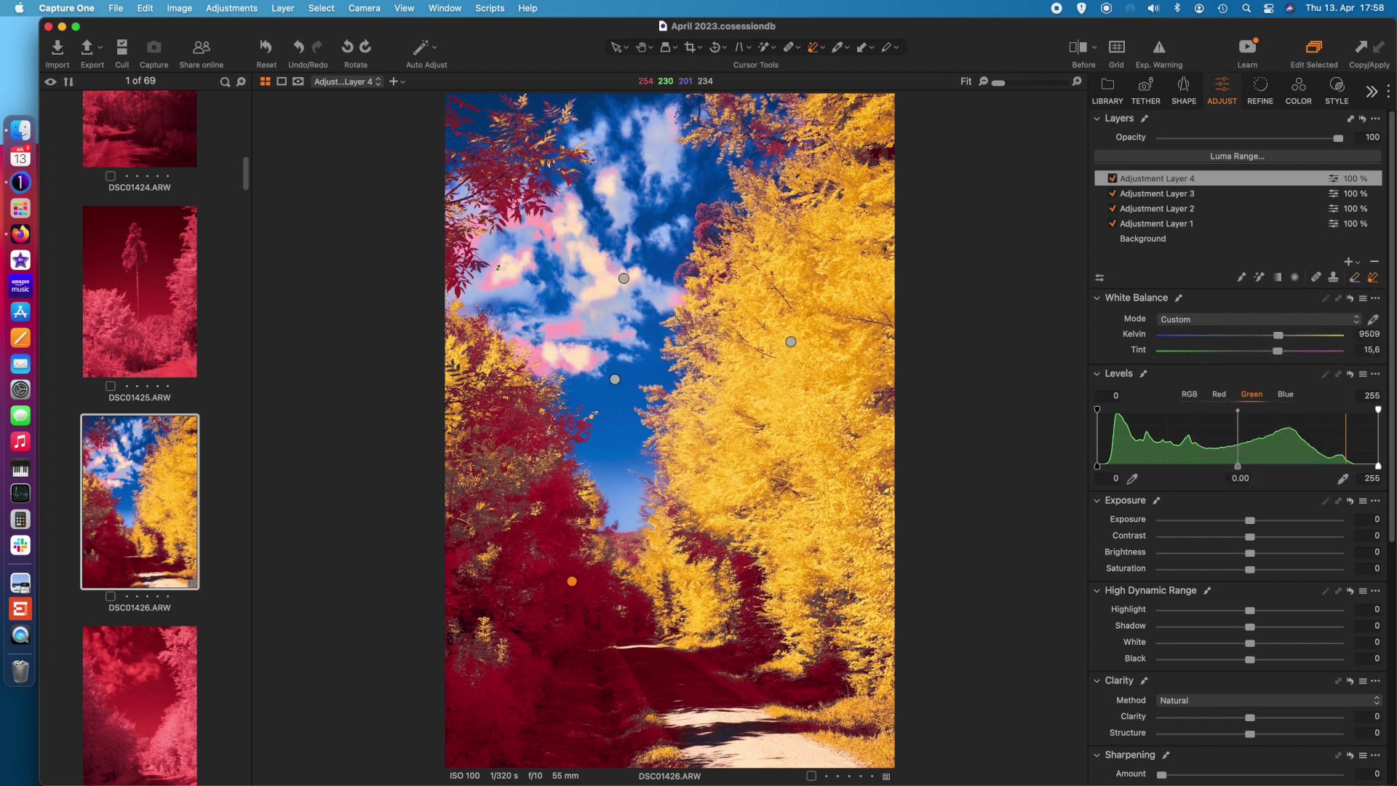
pyautogui.click(485, 286)
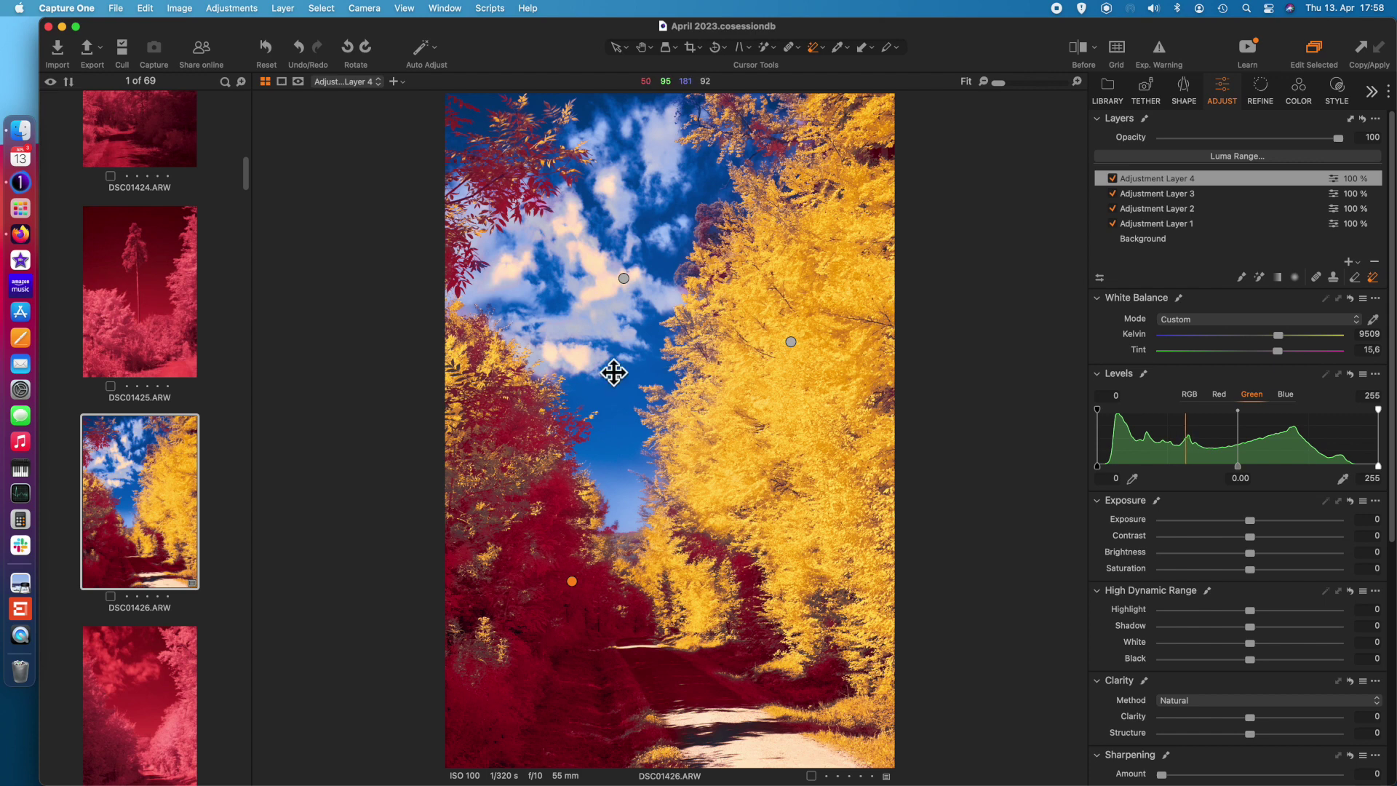
# On the Background layer, set Contrast to 12, Clarity to 26 and the Sharpening Amount to 325
pyautogui.click(1144, 240)
pyautogui.scroll(-1, 1197, 426)
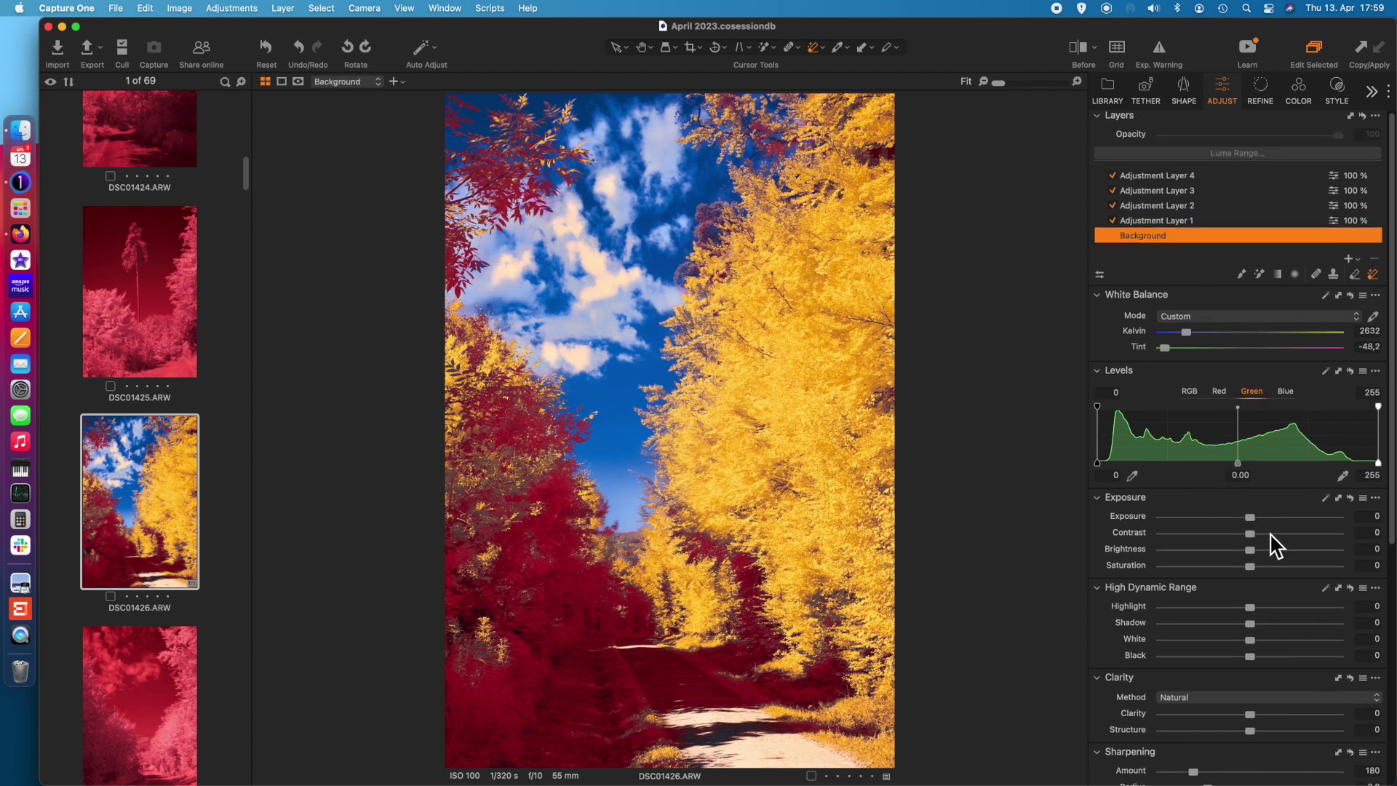
pyautogui.scroll(-1, 1269, 574)
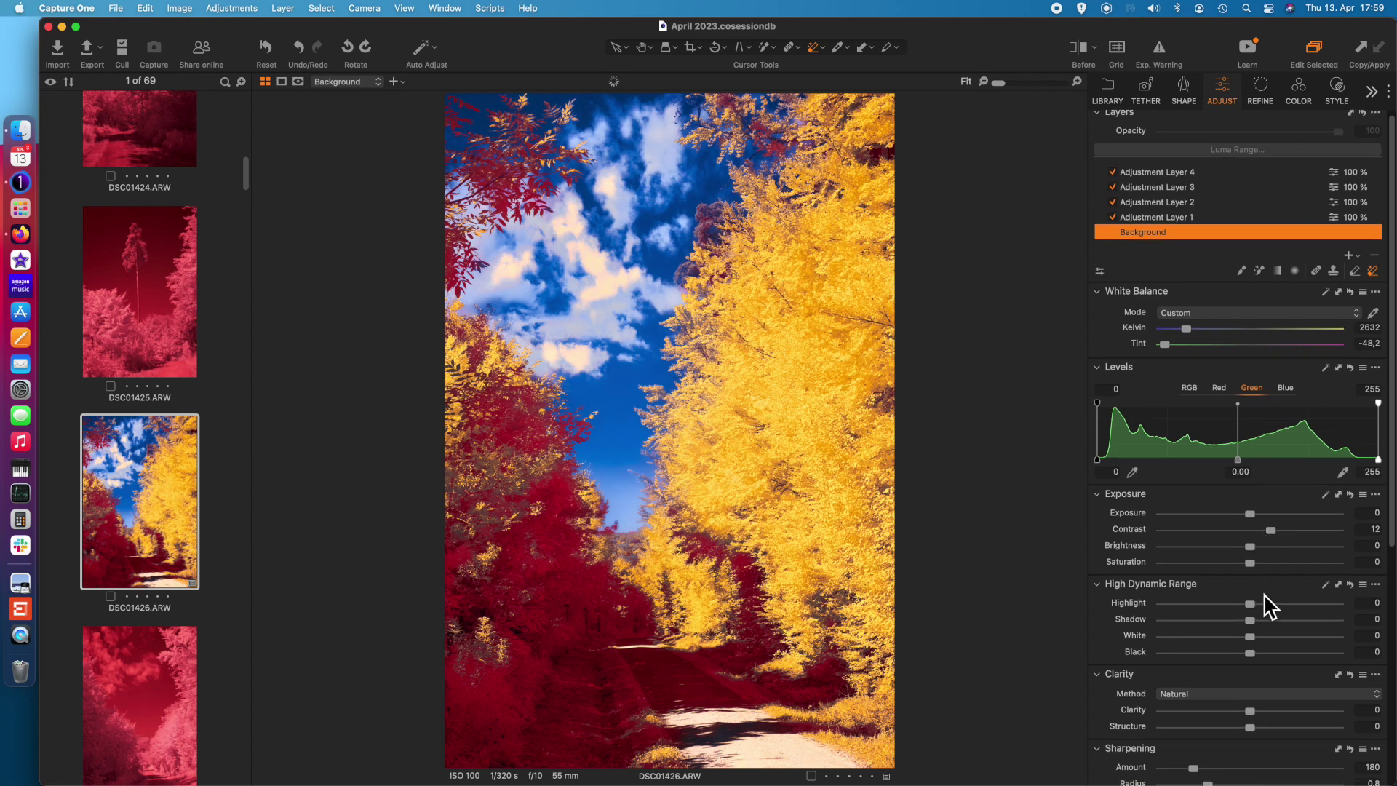
pyautogui.moveTo(1260, 705); pyautogui.dragTo(1273, 712)
pyautogui.moveTo(1193, 770); pyautogui.dragTo(1219, 770)
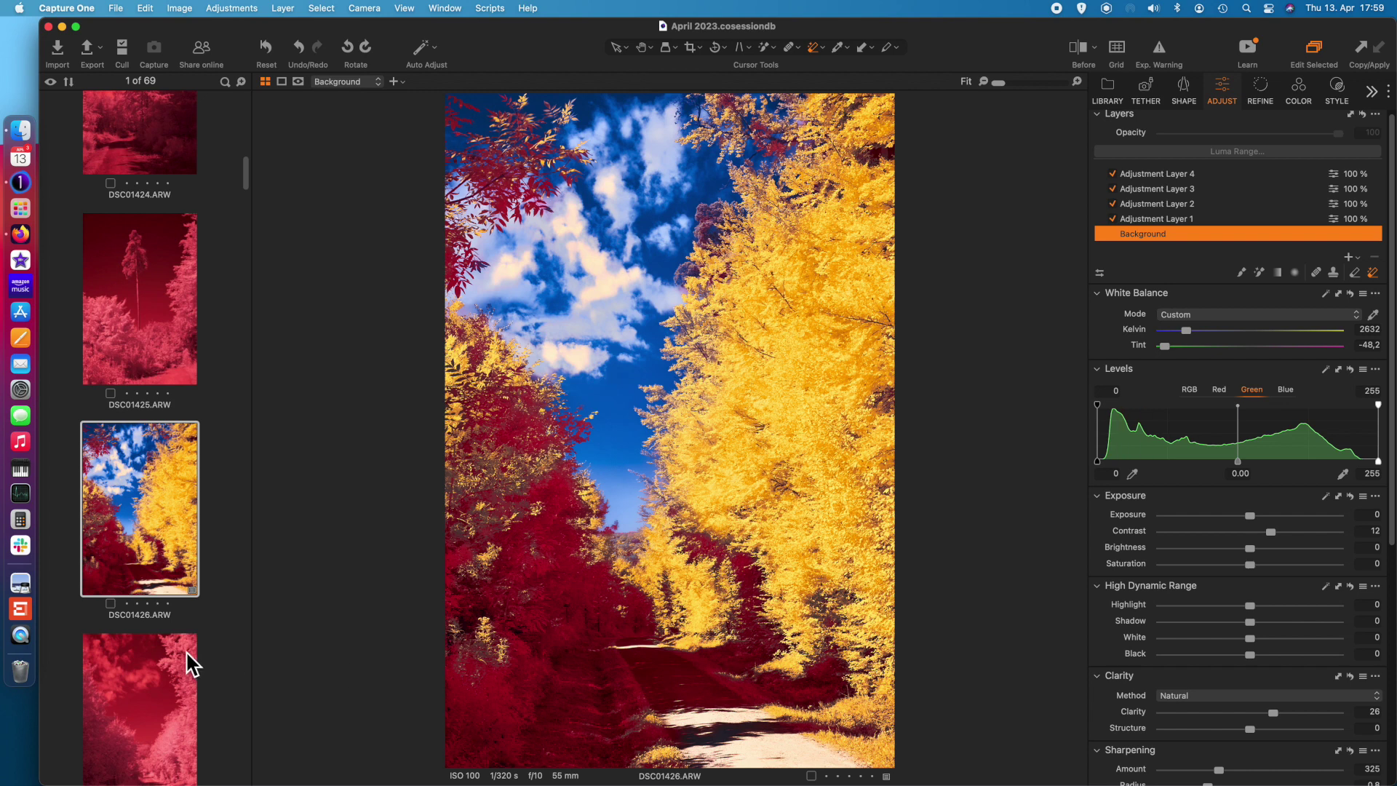
# Open DSC01436.ARW and neutralise its white balance by sampling the foreground vegetation
pyautogui.scroll(-10, 133, 654)
pyautogui.scroll(-3, 133, 647)
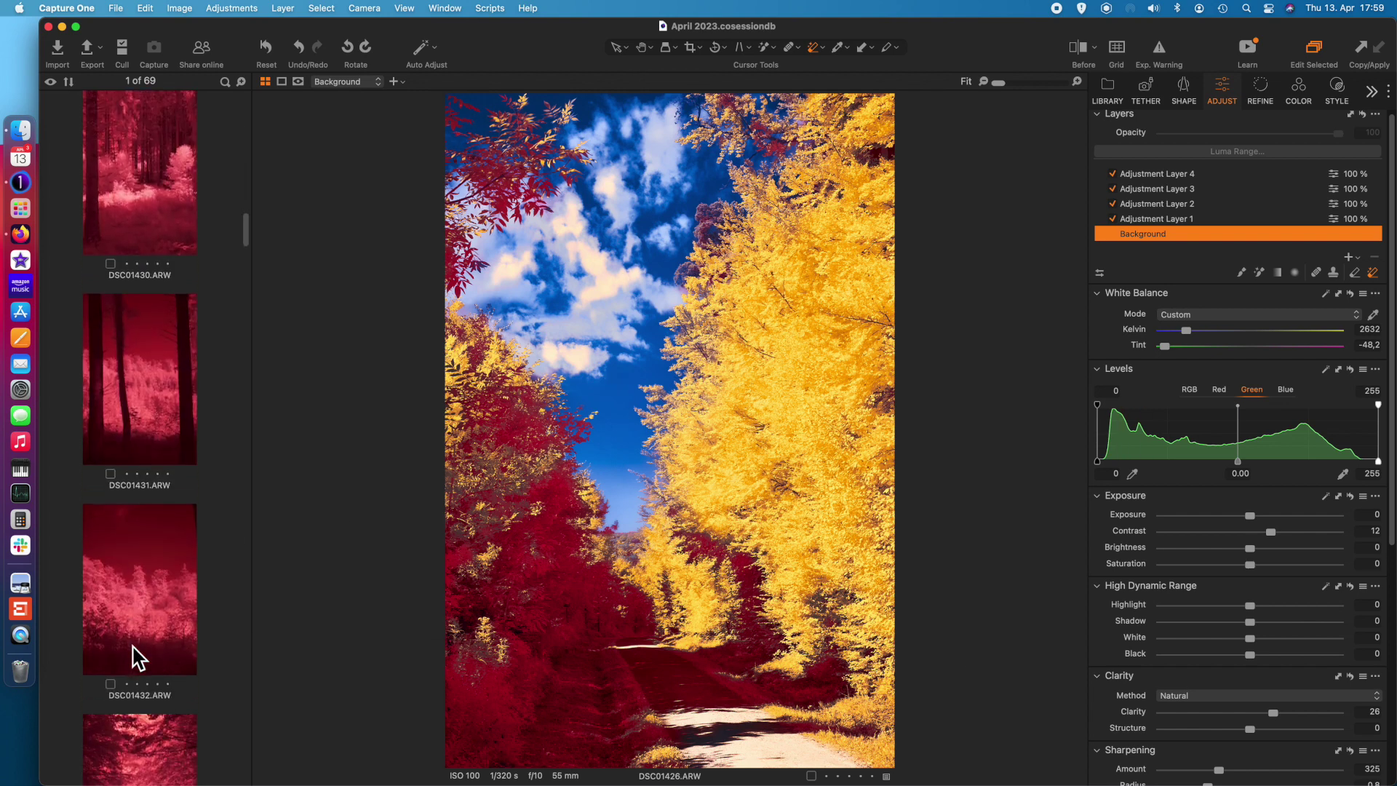
pyautogui.scroll(-10, 132, 640)
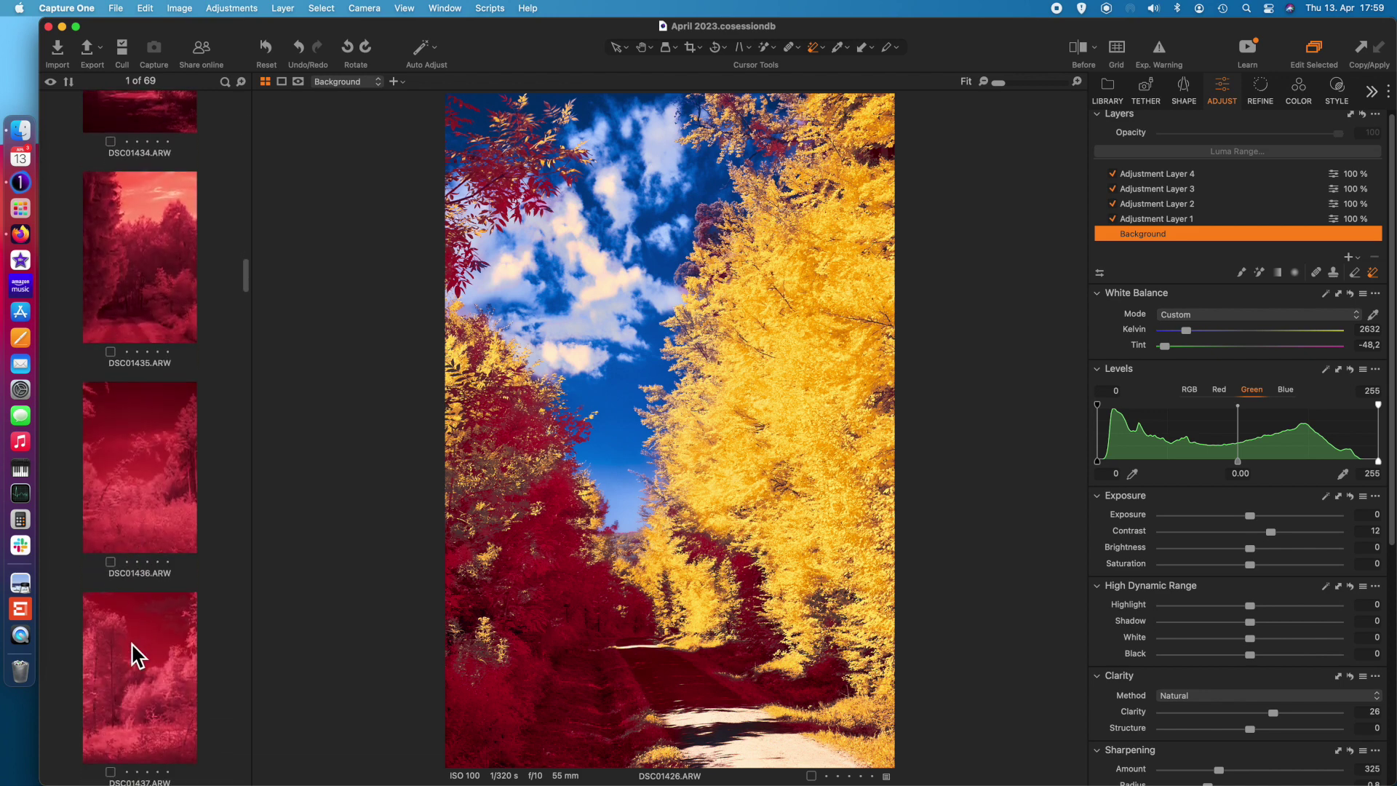
pyautogui.click(144, 474)
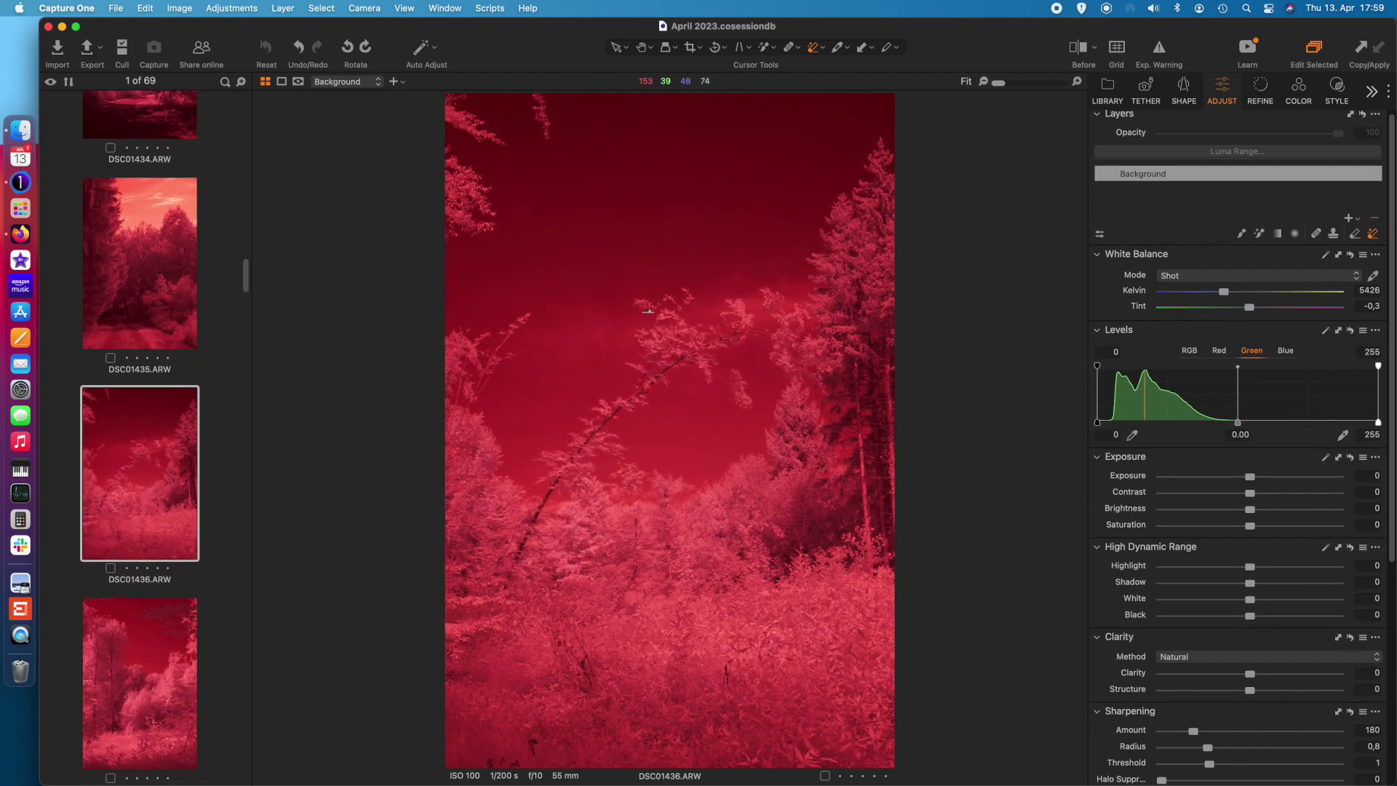
pyautogui.click(1259, 236)
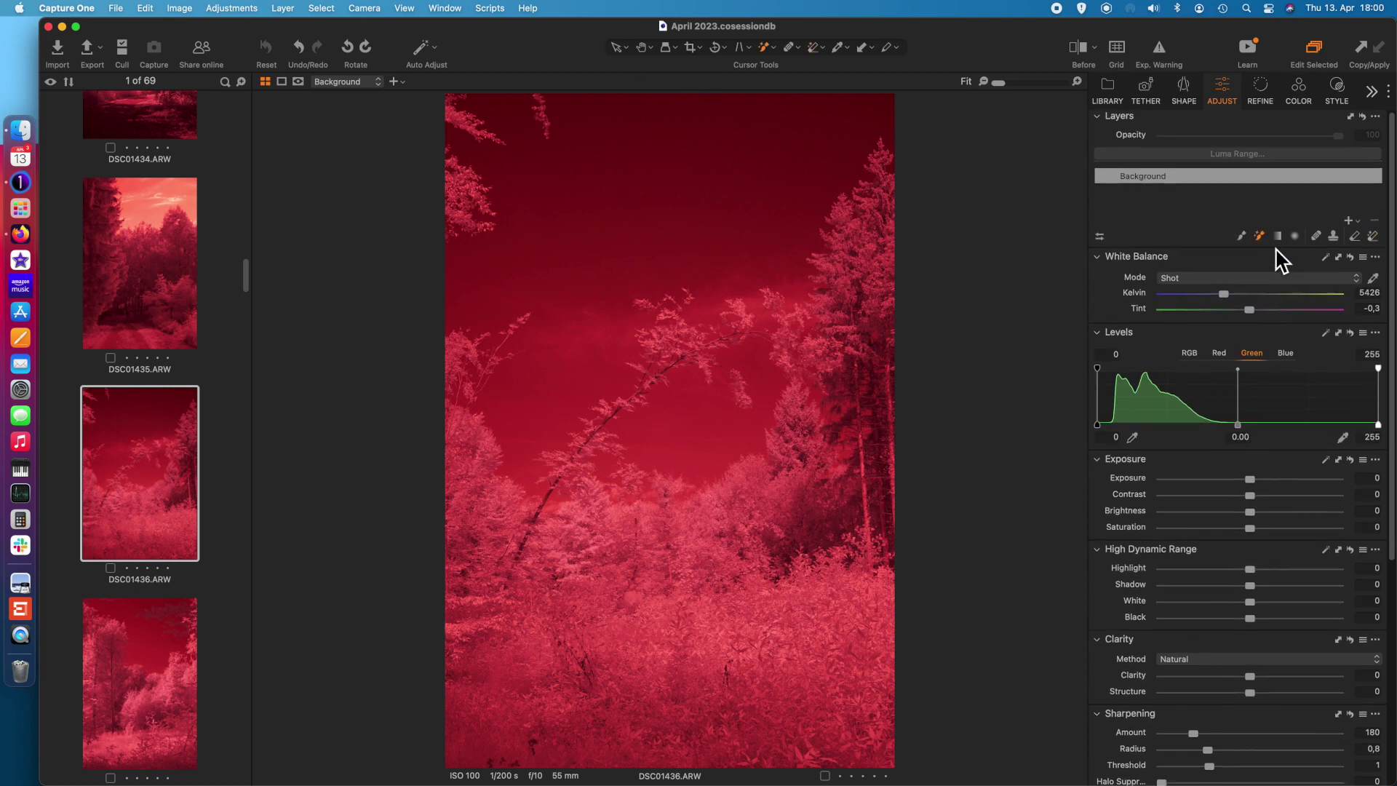
pyautogui.click(1373, 278)
pyautogui.click(729, 643)
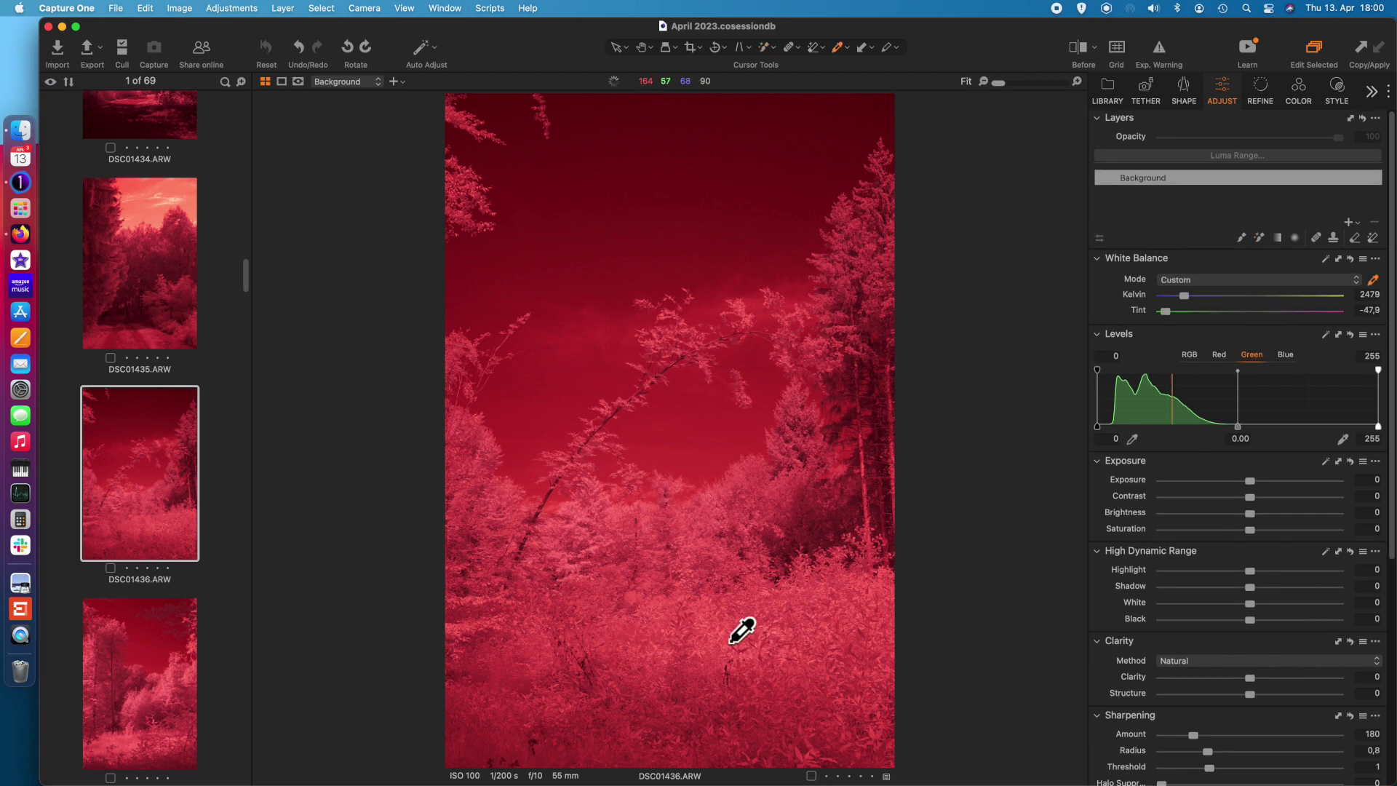
# Mask the sky with the Magic Brush on a new adjustment layer and set its Kelvin to 12597 for an orange sky
pyautogui.click(1259, 239)
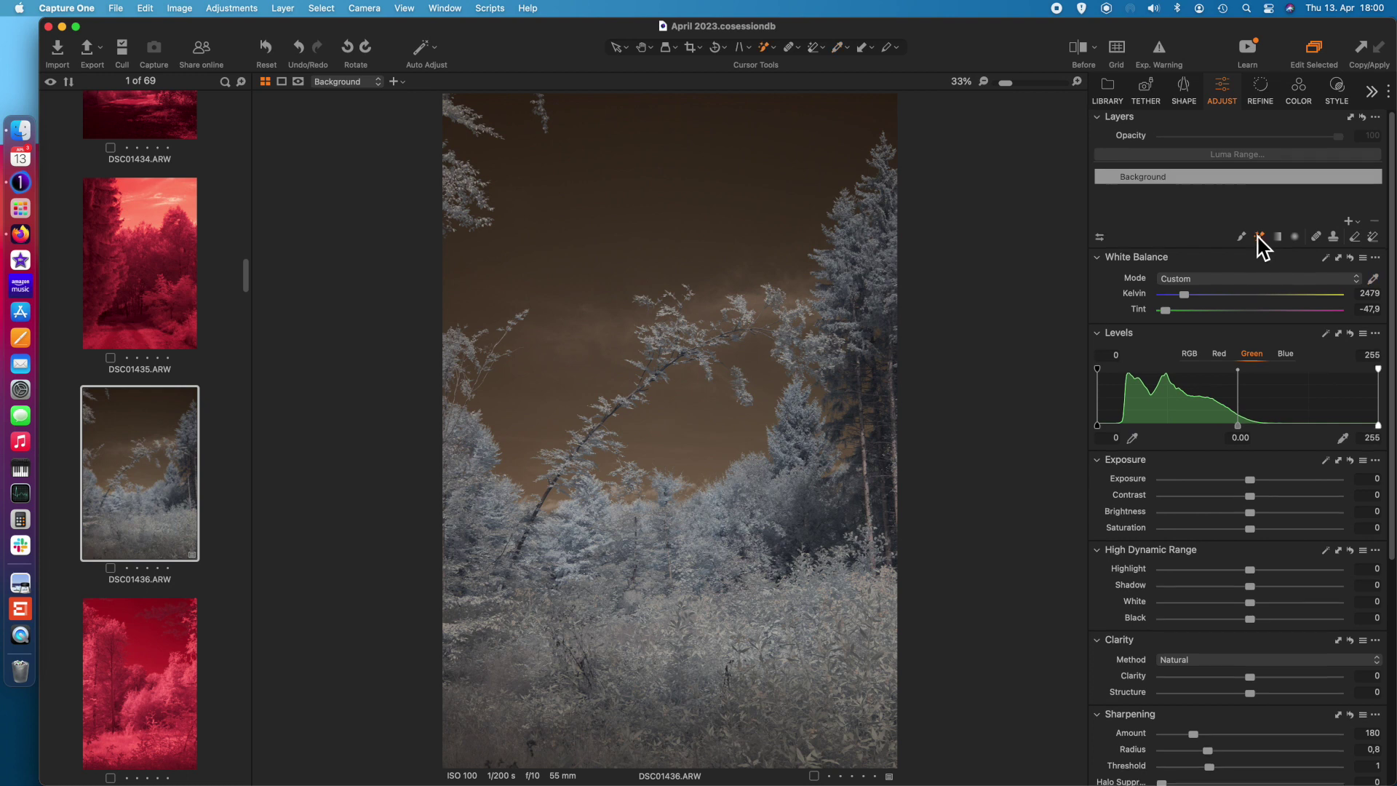
pyautogui.click(586, 324)
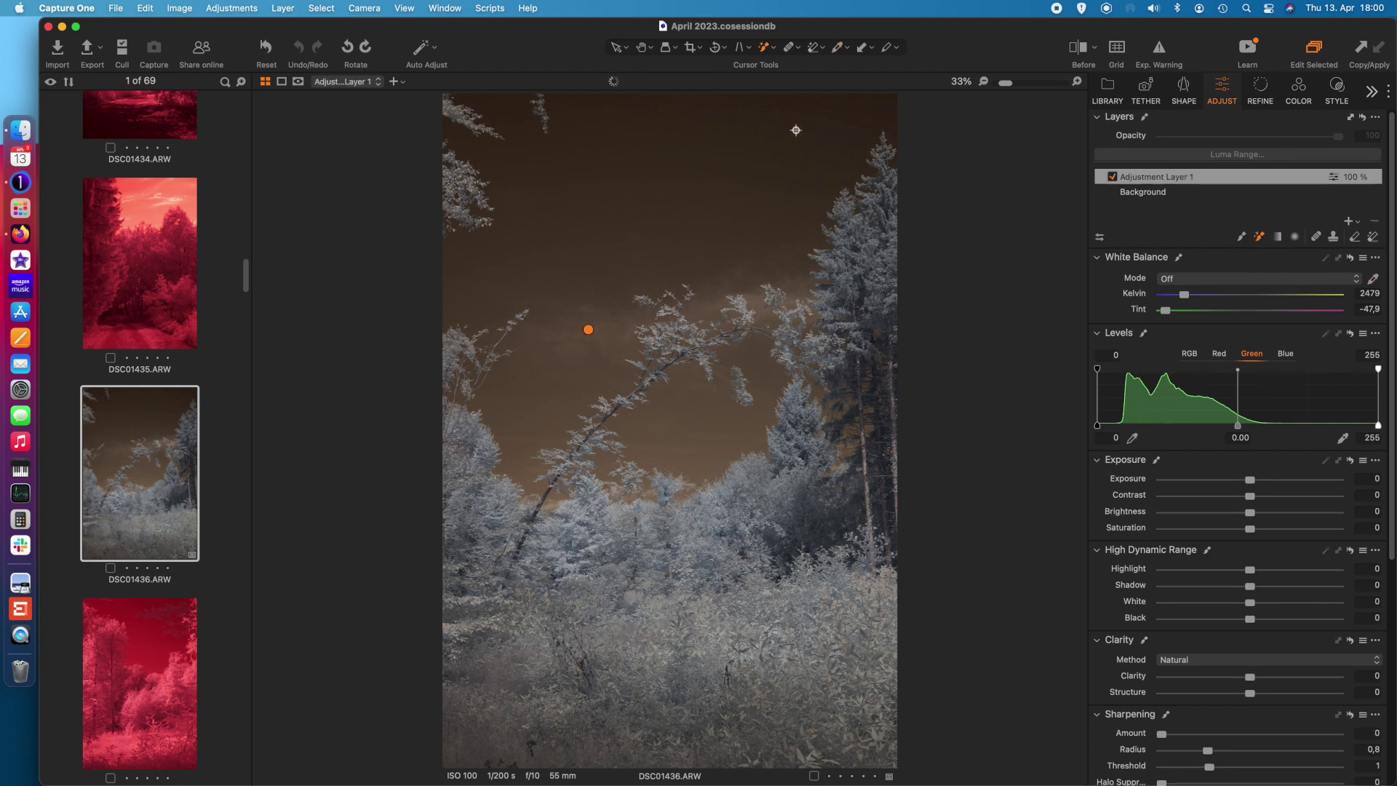
pyautogui.click(1318, 295)
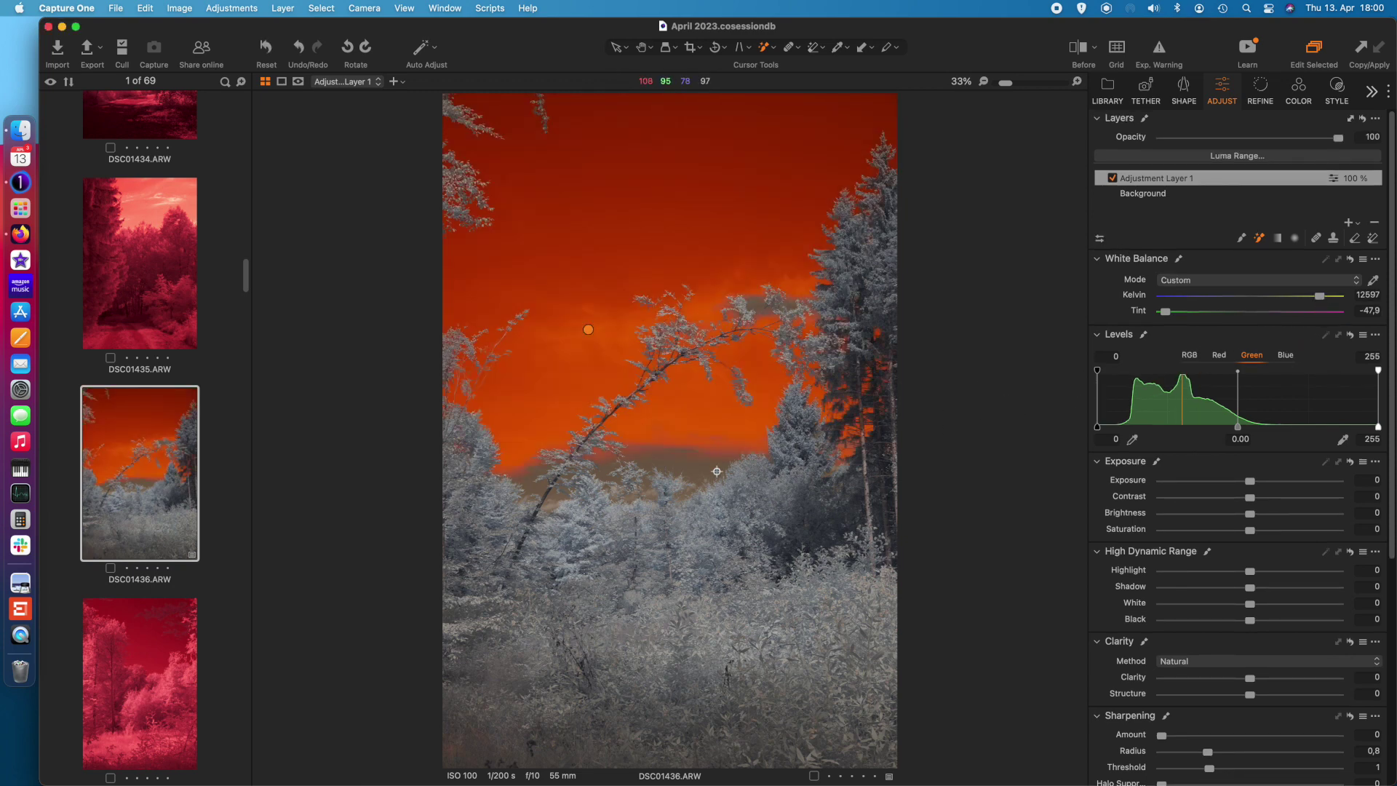
# Extend the sky mask with the Magic Brush over the uncovered strip of sky just above the treetops
pyautogui.scroll(2, 698, 480)
pyautogui.scroll(2, 698, 485)
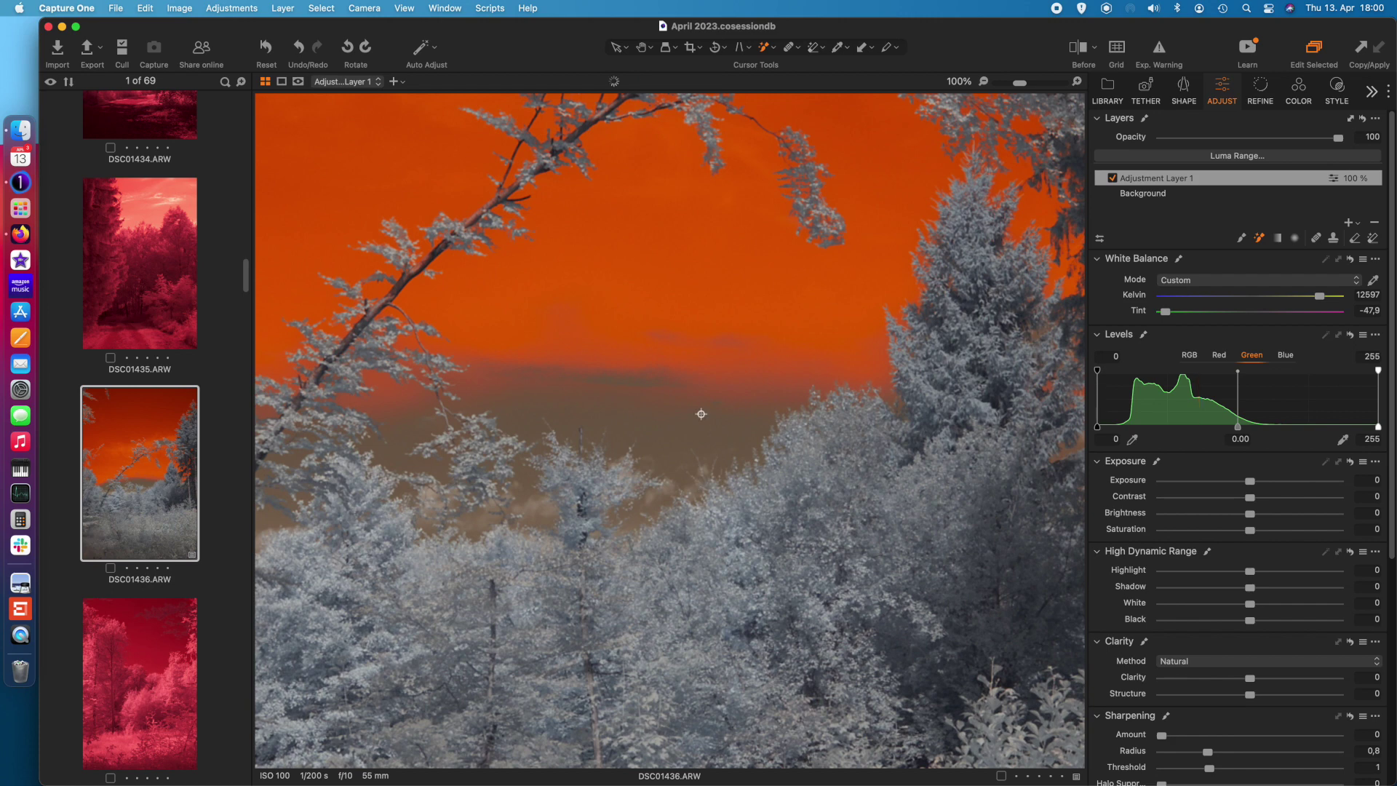
pyautogui.moveTo(668, 447); pyautogui.dragTo(668, 448)
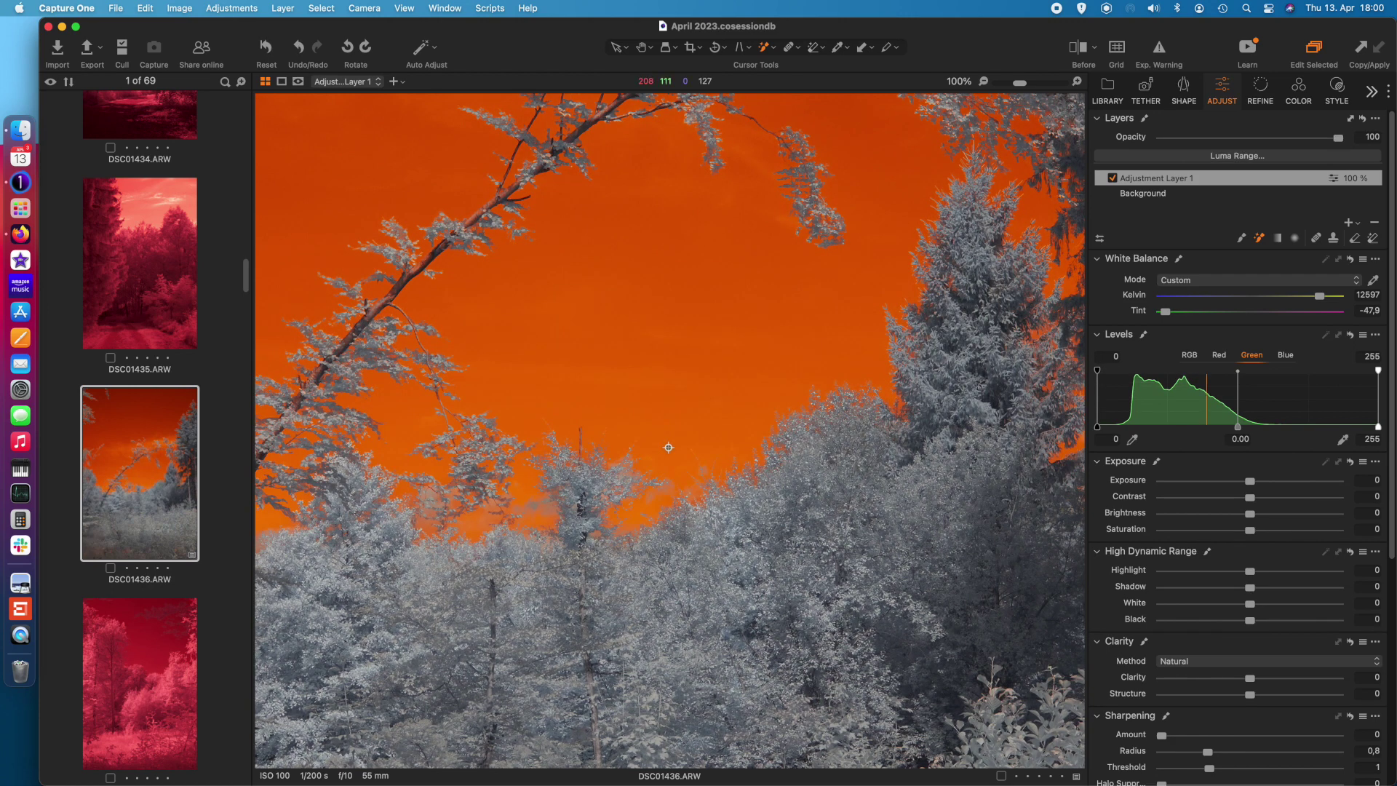
pyautogui.scroll(-4, 669, 420)
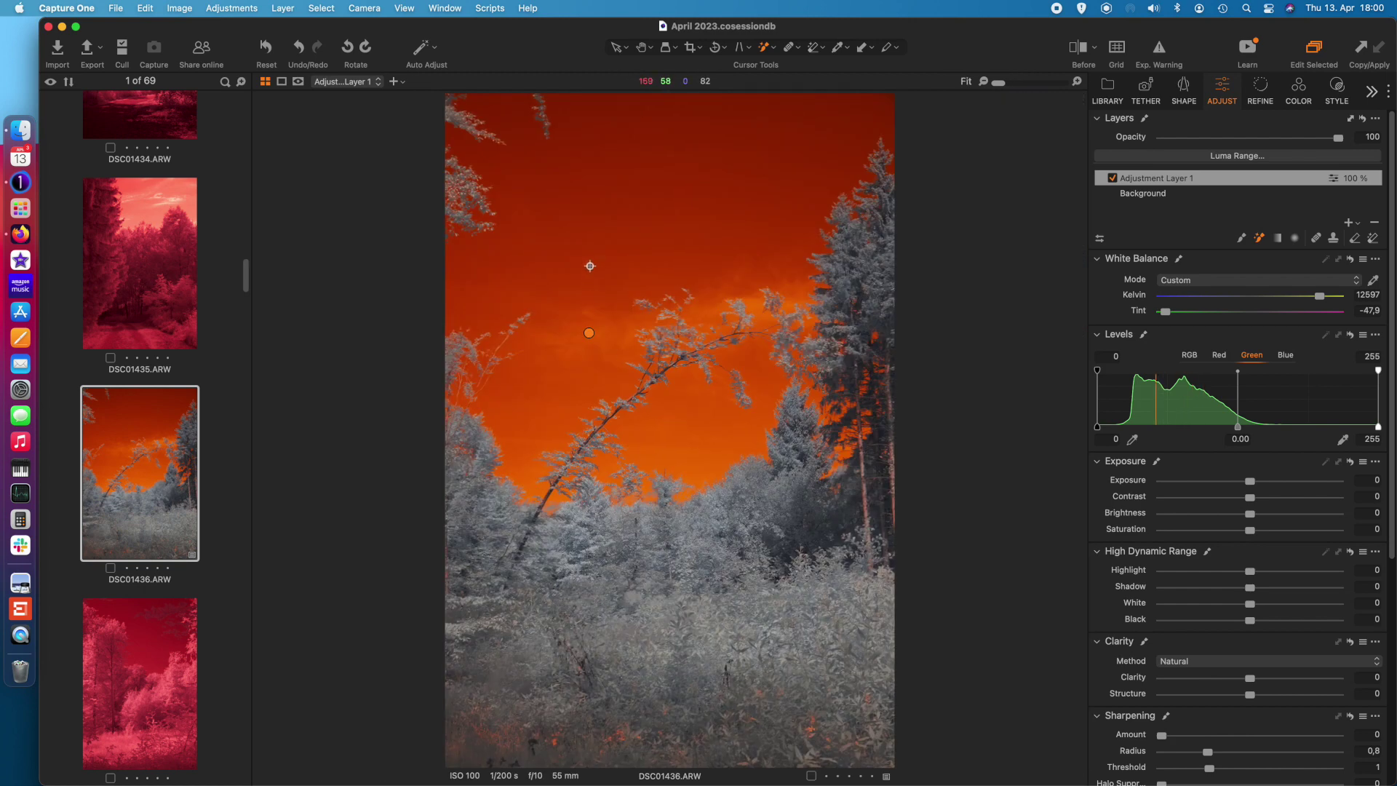
# Add a second adjustment layer, mask the trees and grass with the Magic Brush, and turn them blue with Kelvin 887
pyautogui.click(1350, 222)
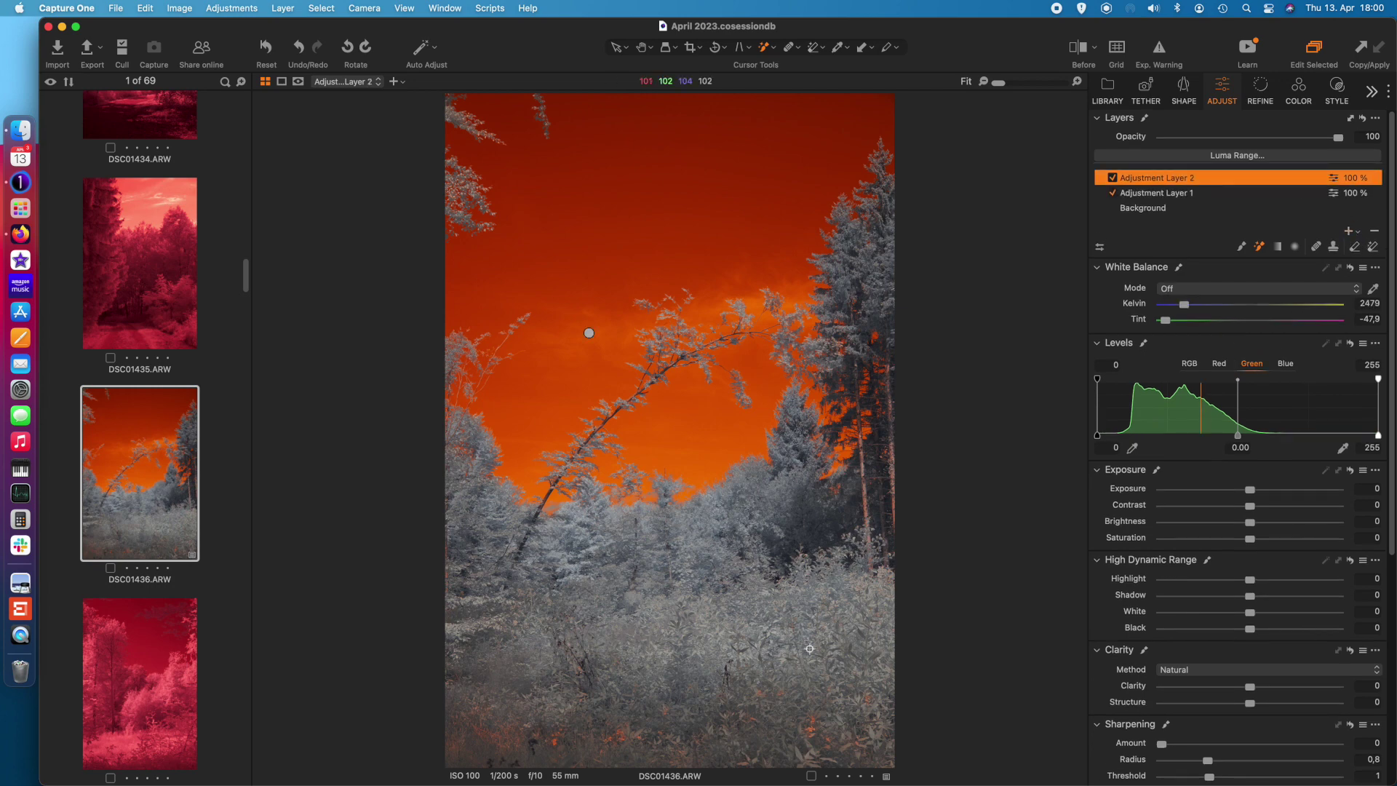
pyautogui.moveTo(741, 616); pyautogui.dragTo(740, 633)
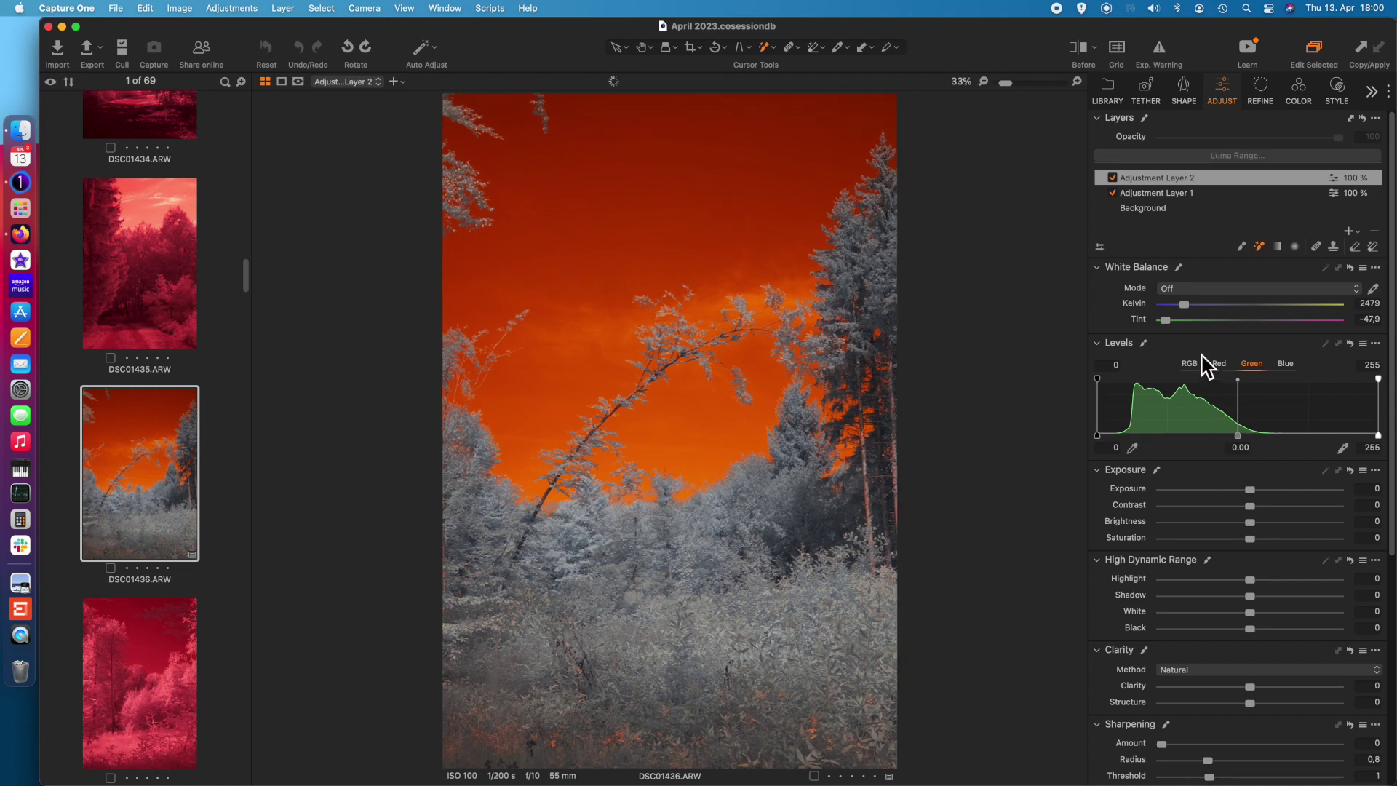
pyautogui.click(1163, 305)
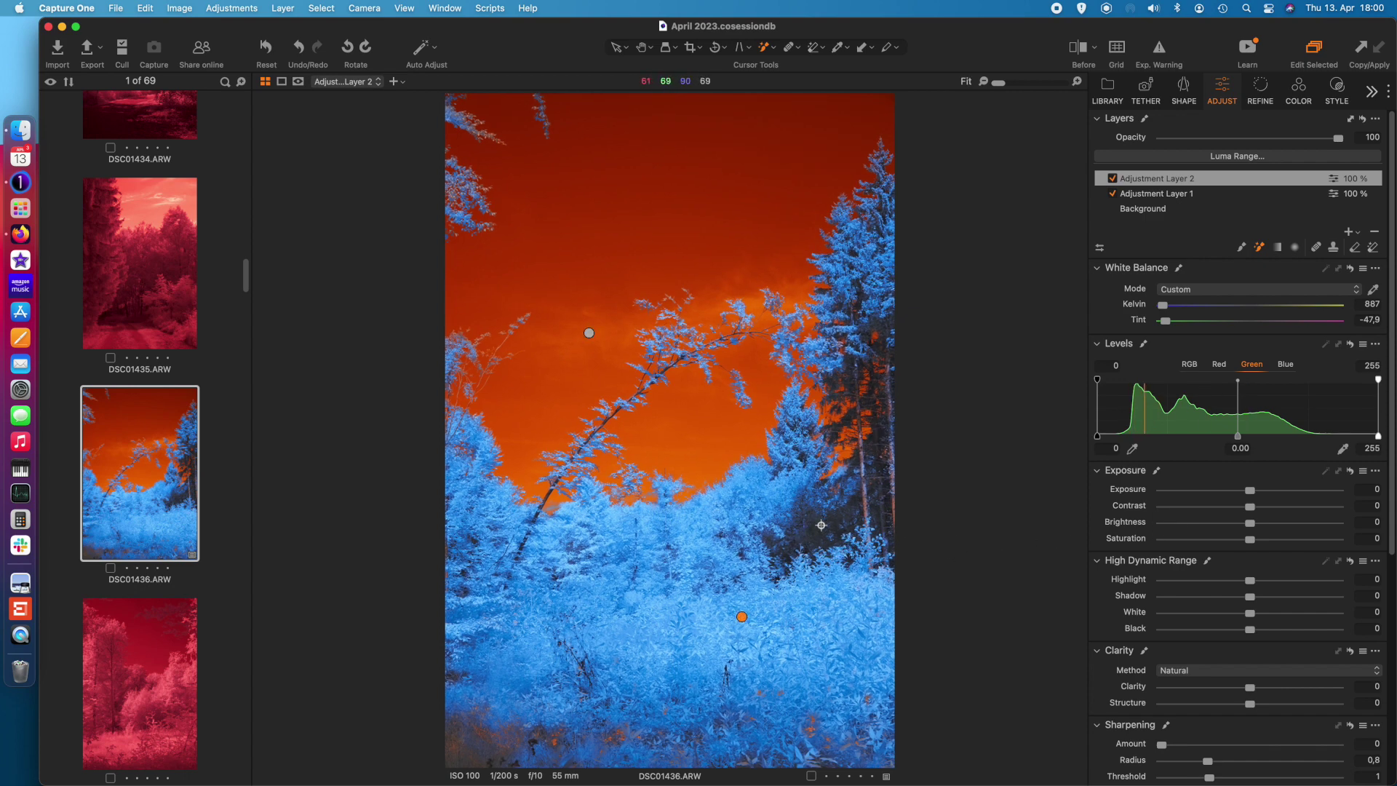
# On the Background layer, set Contrast to 15, Clarity to 25 and the Sharpening Amount to 321
pyautogui.click(1143, 209)
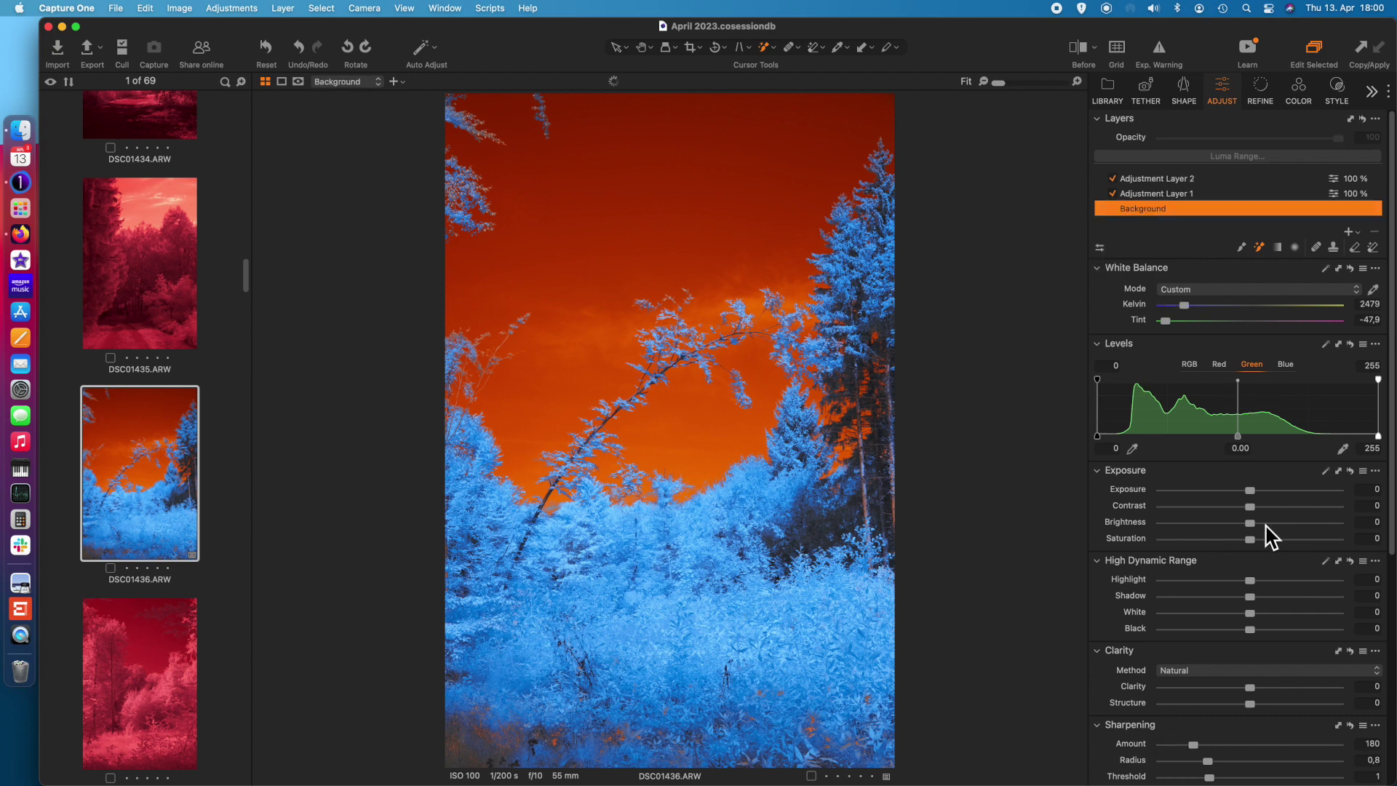
pyautogui.click(1273, 506)
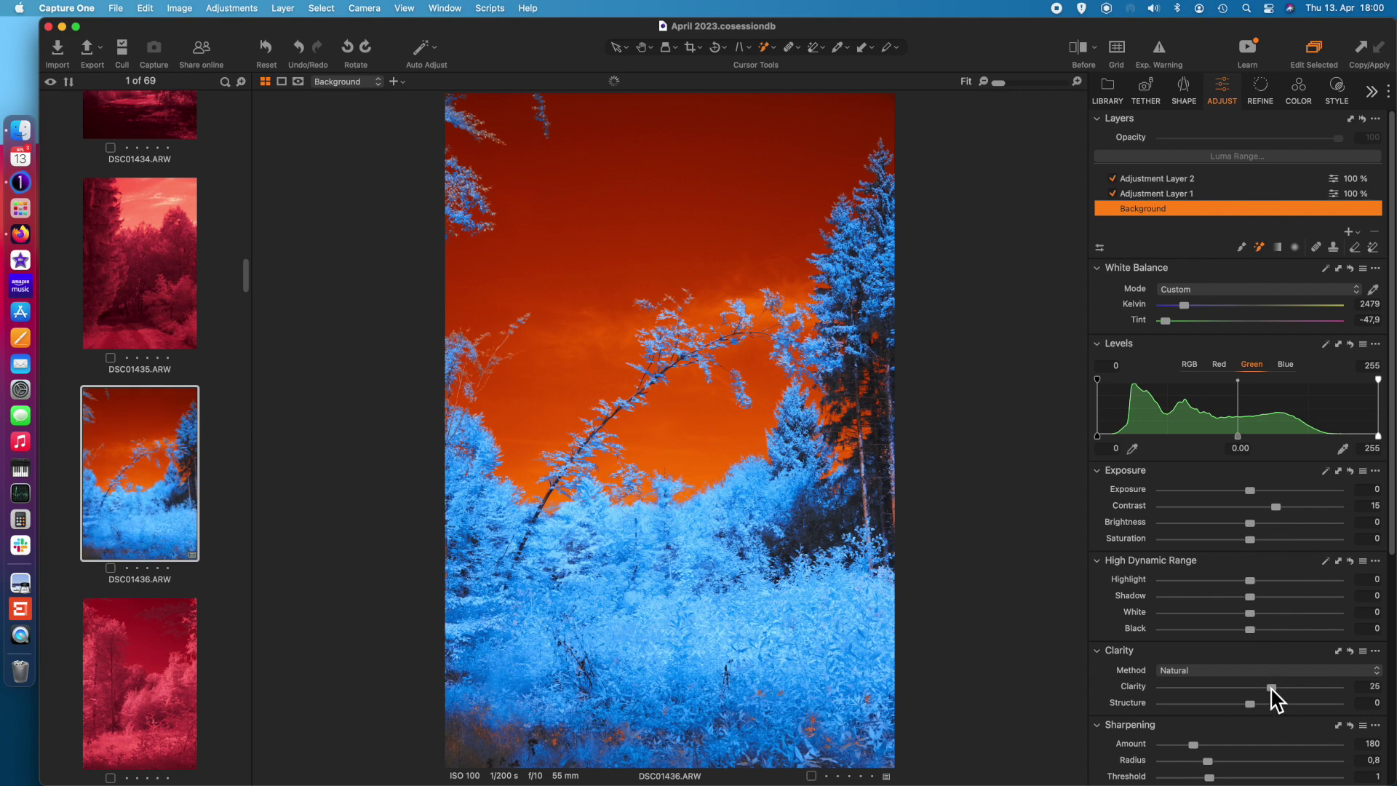
pyautogui.click(1217, 744)
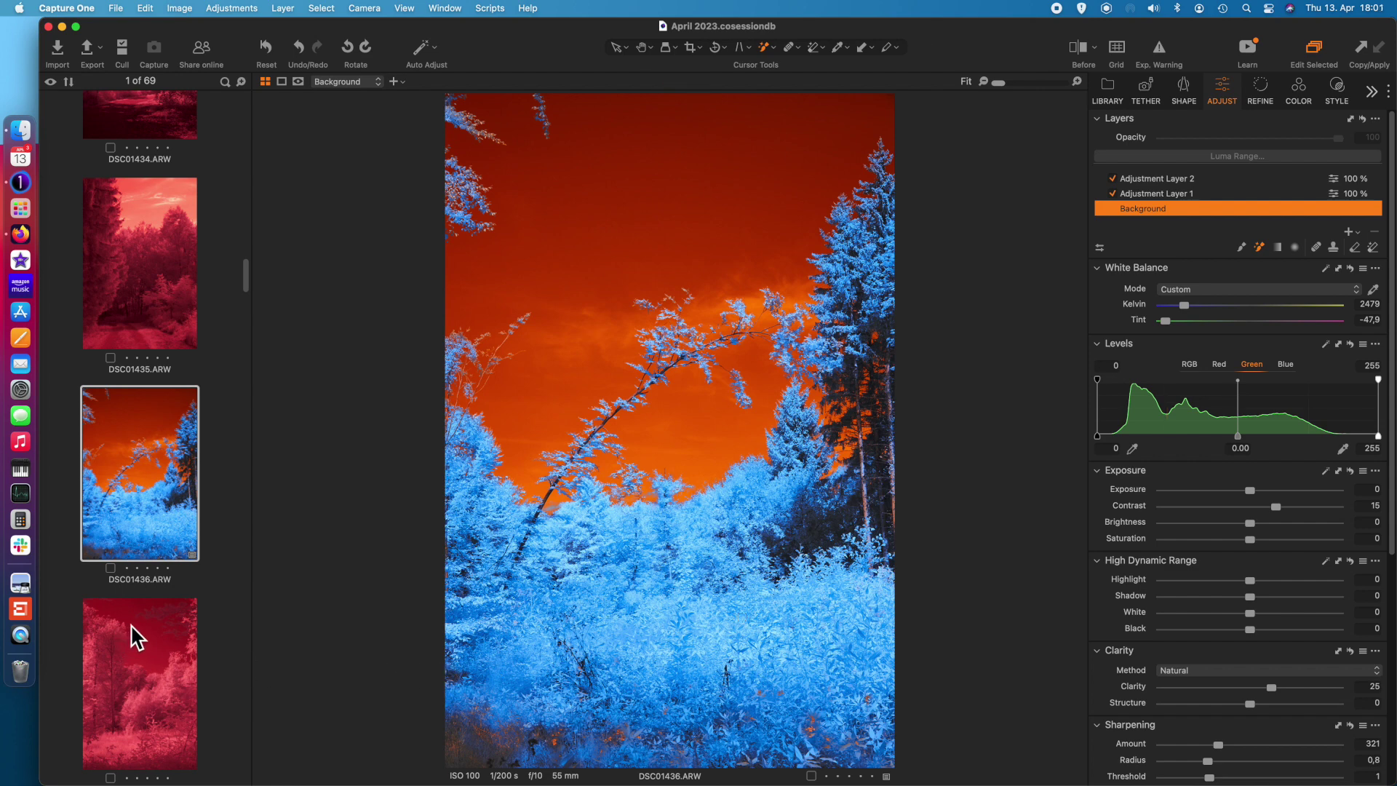
# Open DSC01443.ARW and neutralise its white balance by sampling a spot in the image
pyautogui.scroll(-10, 137, 637)
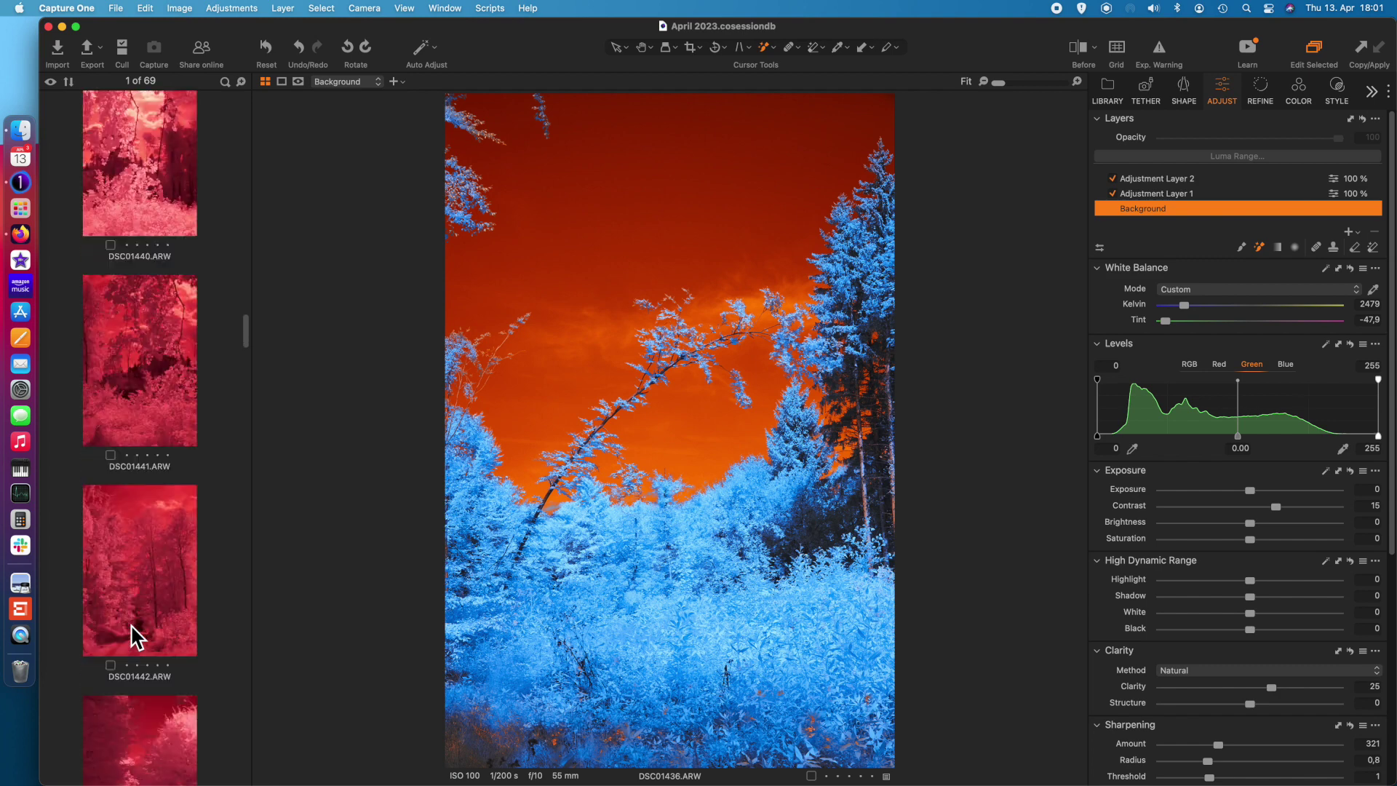
pyautogui.click(144, 583)
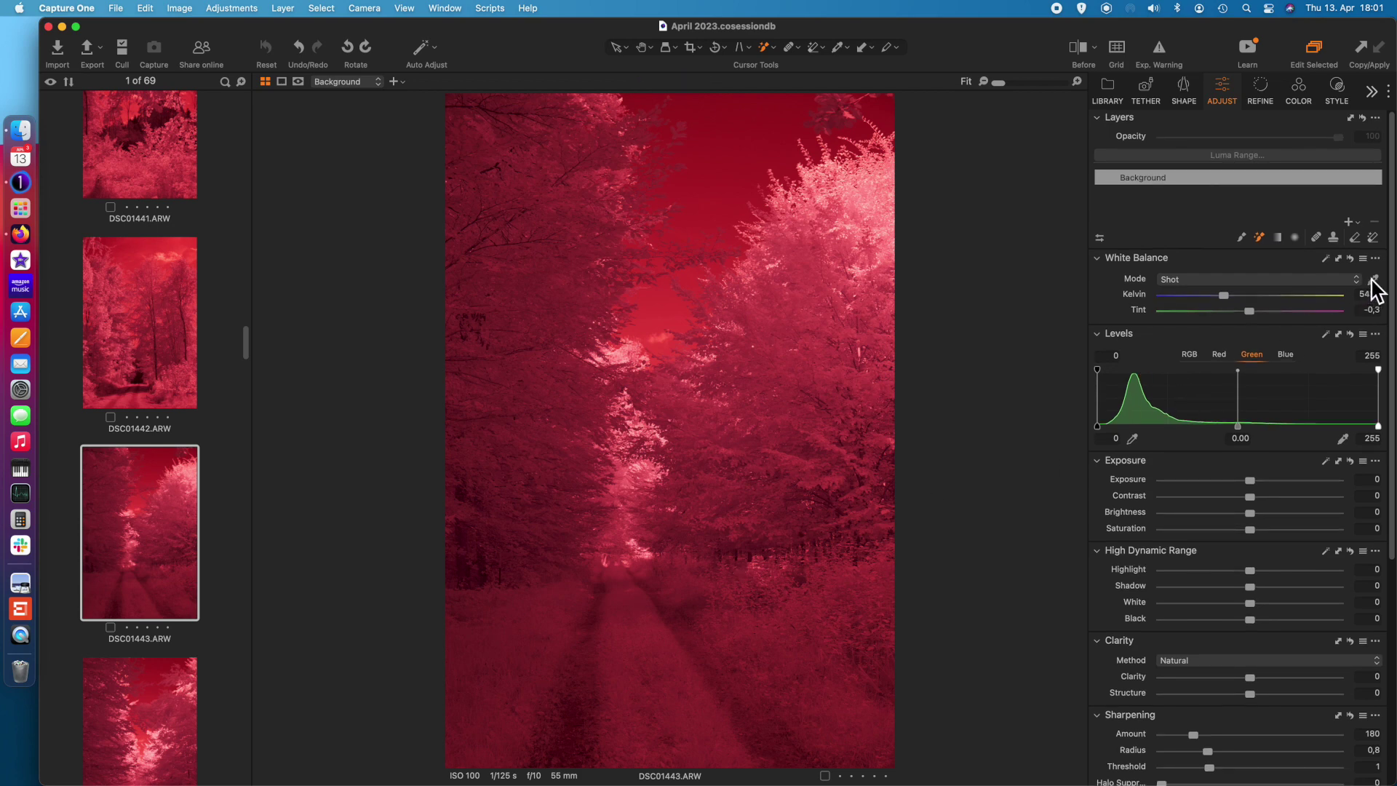
pyautogui.click(1261, 239)
pyautogui.click(1372, 281)
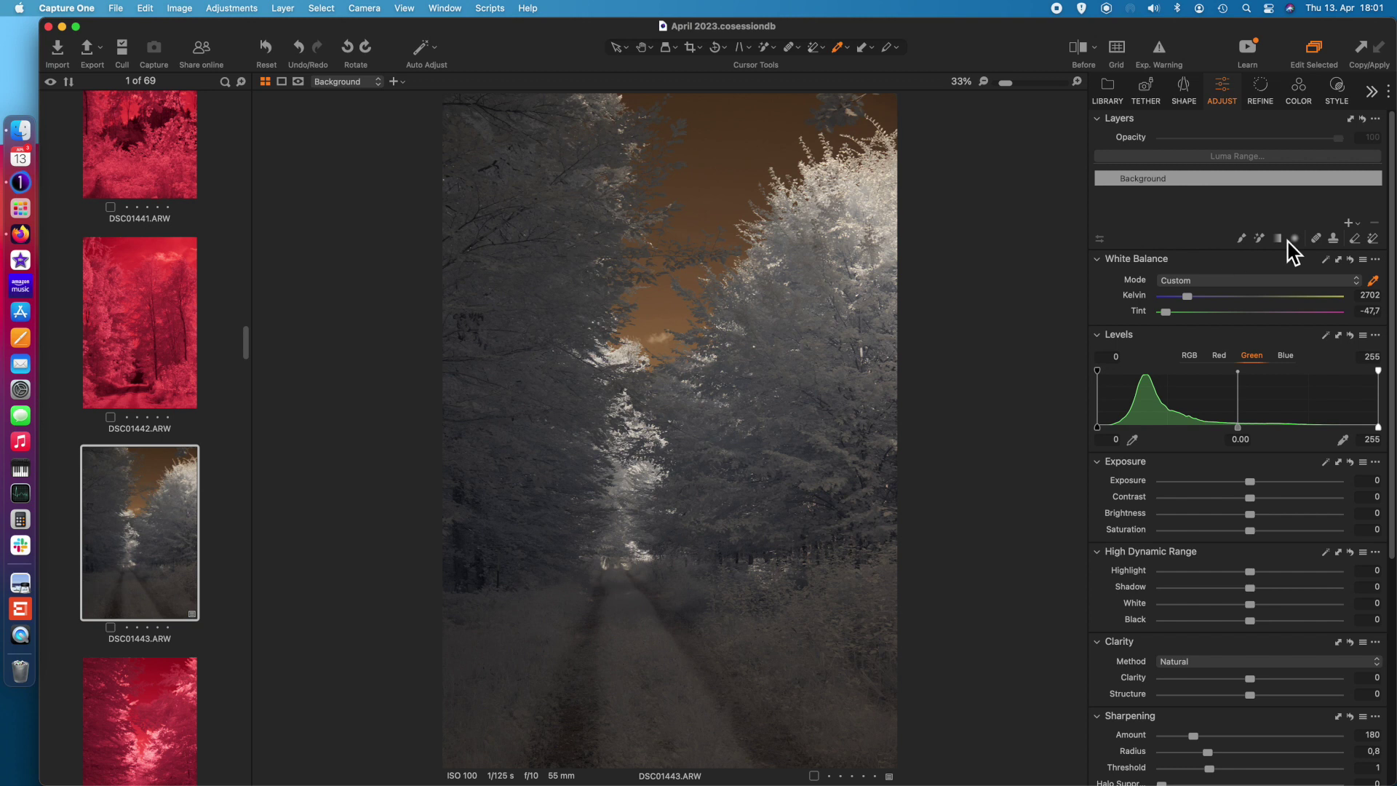
# Mask the sky between the trees with the Magic Brush on a new layer and turn it blue with Kelvin 883
pyautogui.click(1259, 238)
pyautogui.click(764, 113)
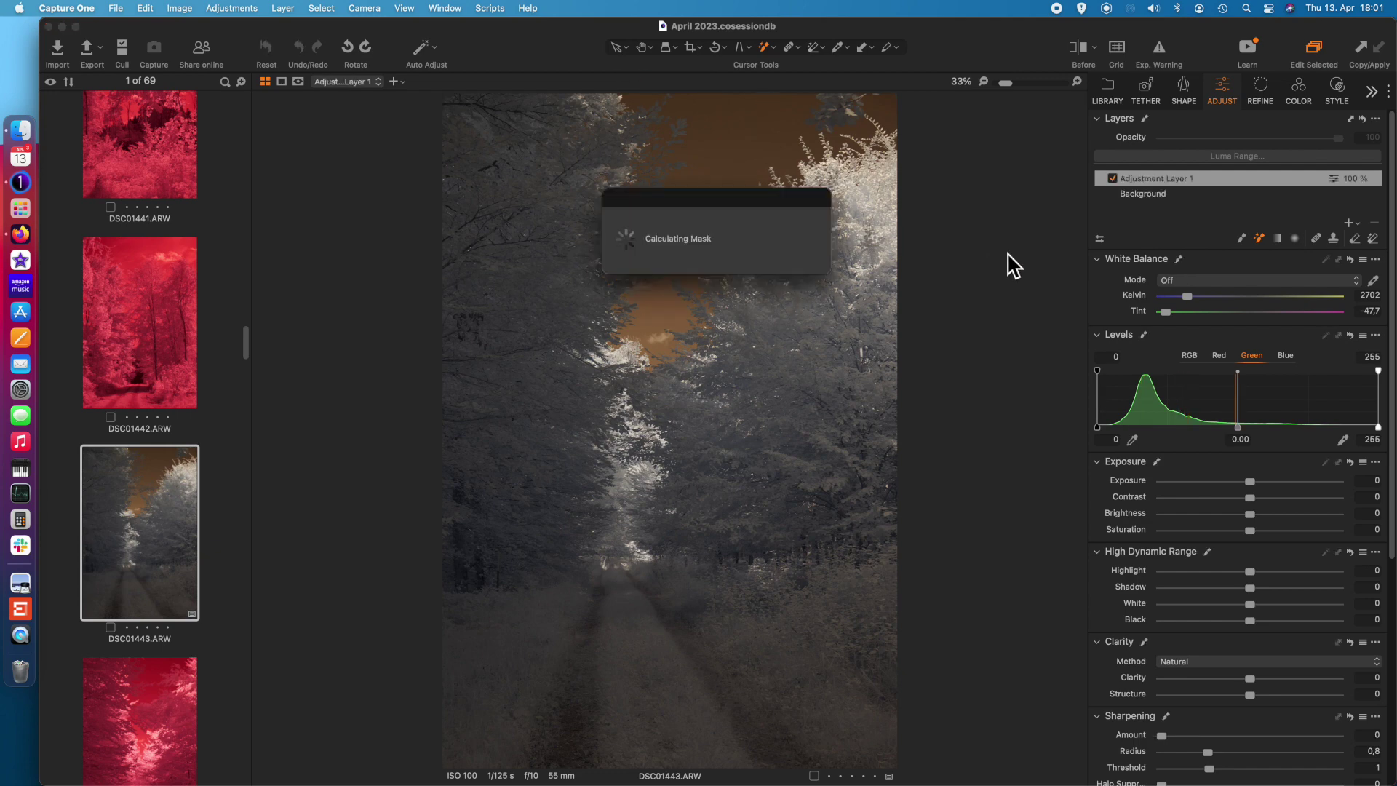
pyautogui.click(1162, 296)
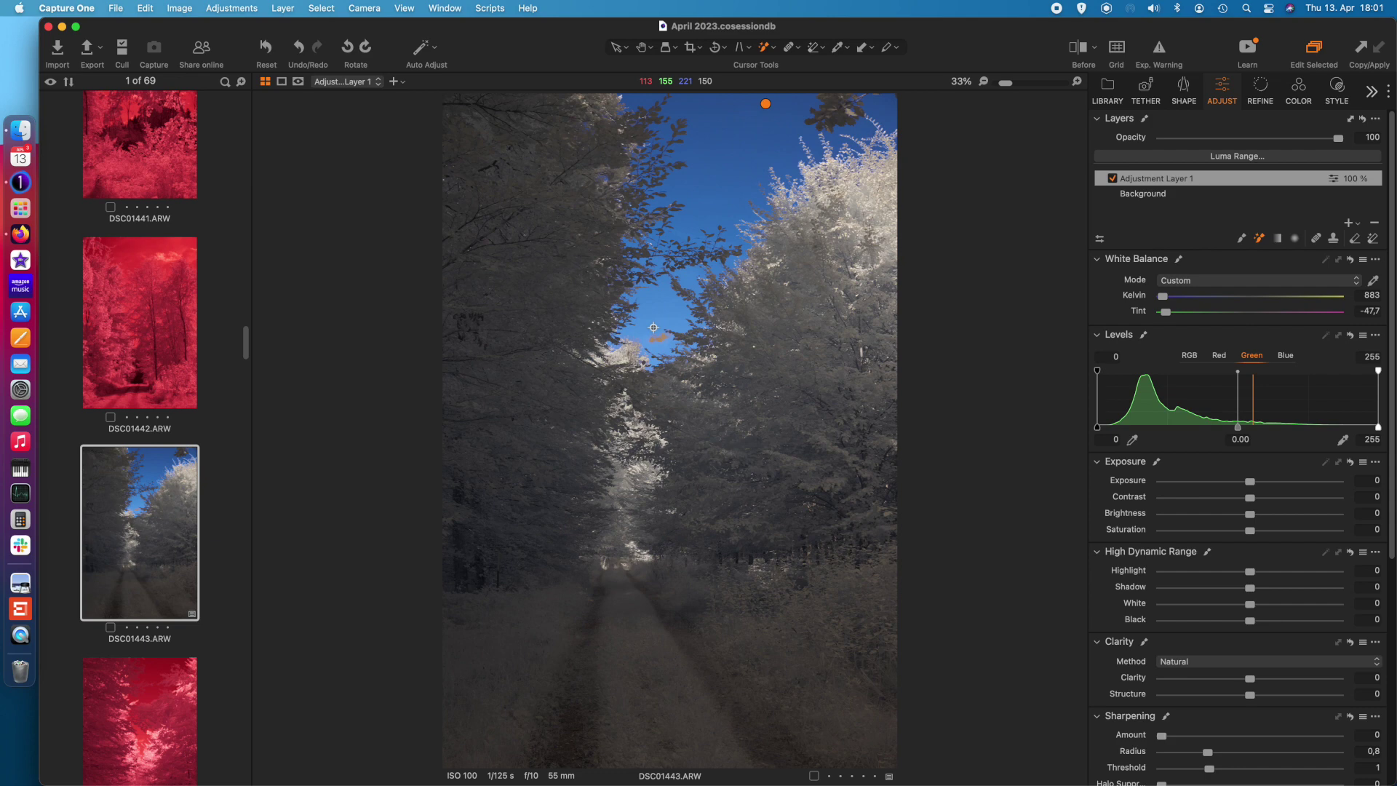
# Add a second adjustment layer, mask the trees and forest floor with the Magic Brush, and set its Exposure to 1,46
pyautogui.click(1350, 223)
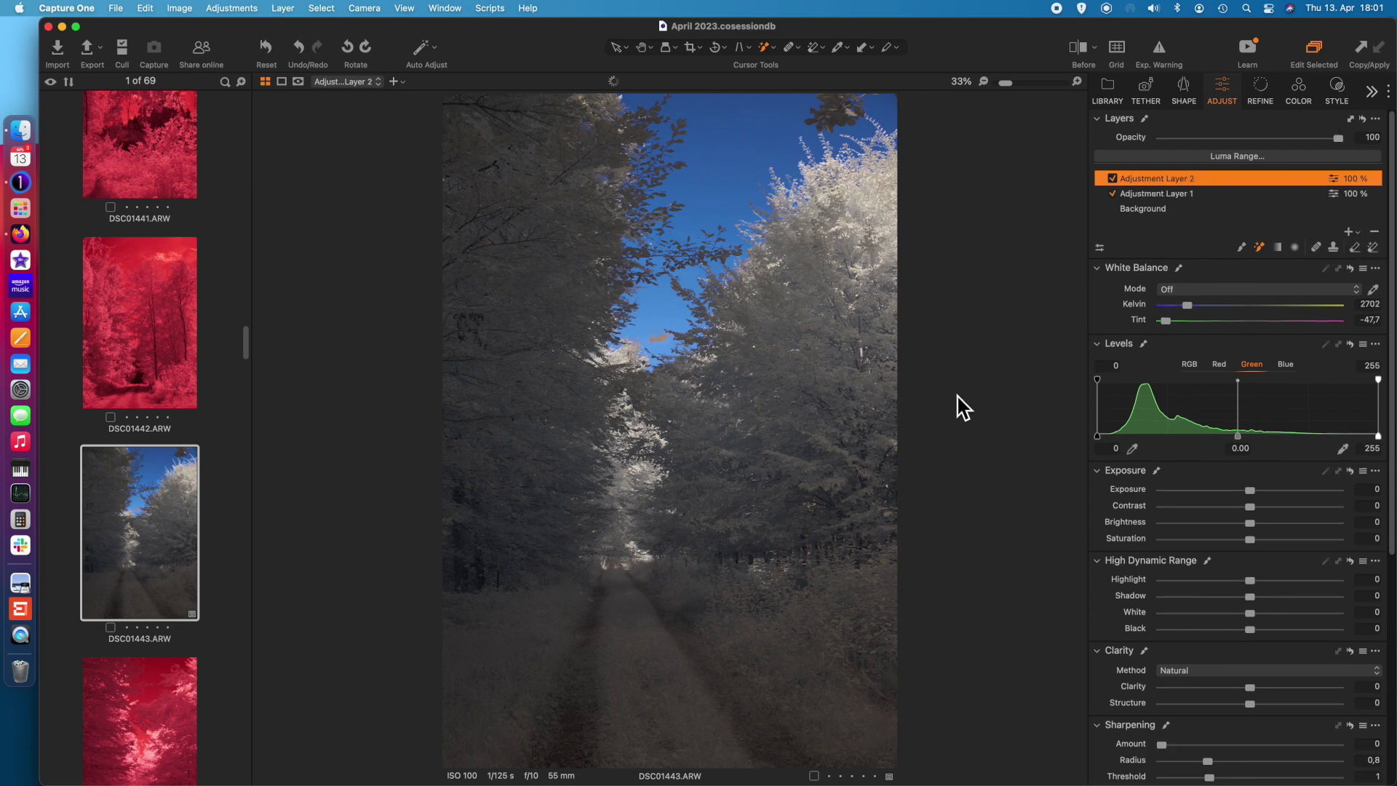
pyautogui.click(783, 323)
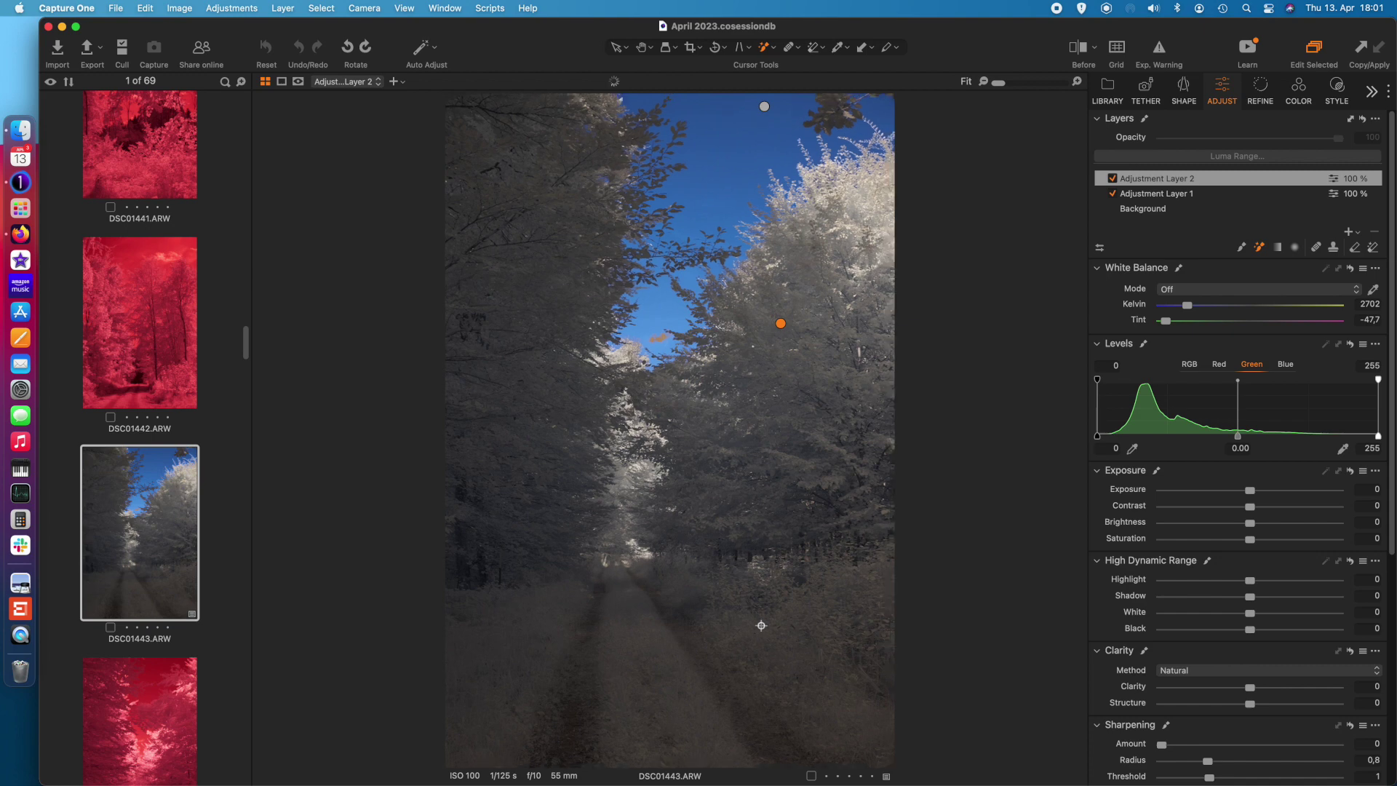
pyautogui.click(1279, 489)
pyautogui.moveTo(1279, 491); pyautogui.dragTo(1283, 491)
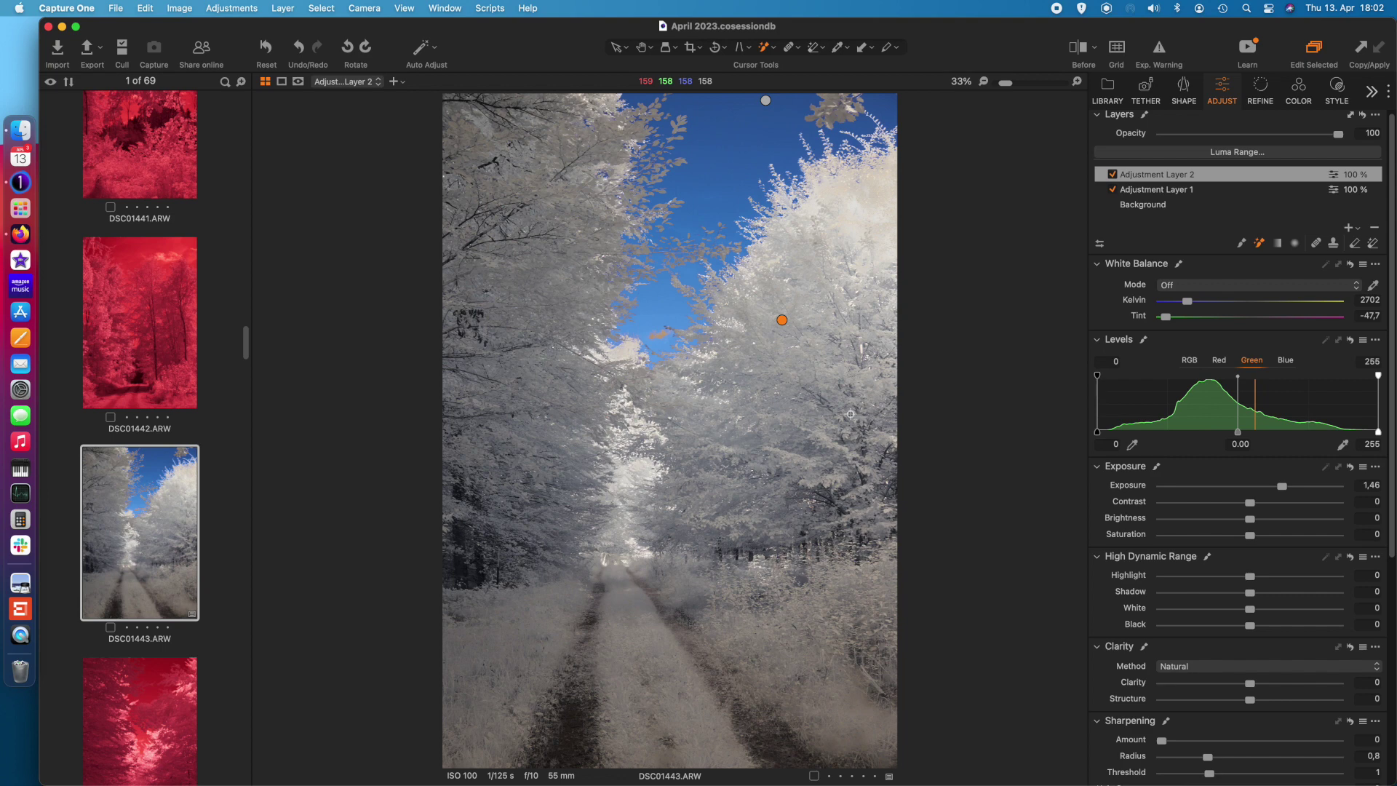
# Add a third adjustment layer, mask the dark shadows under the trees with the Magic Brush, and set its Exposure to -0,65
pyautogui.click(1348, 228)
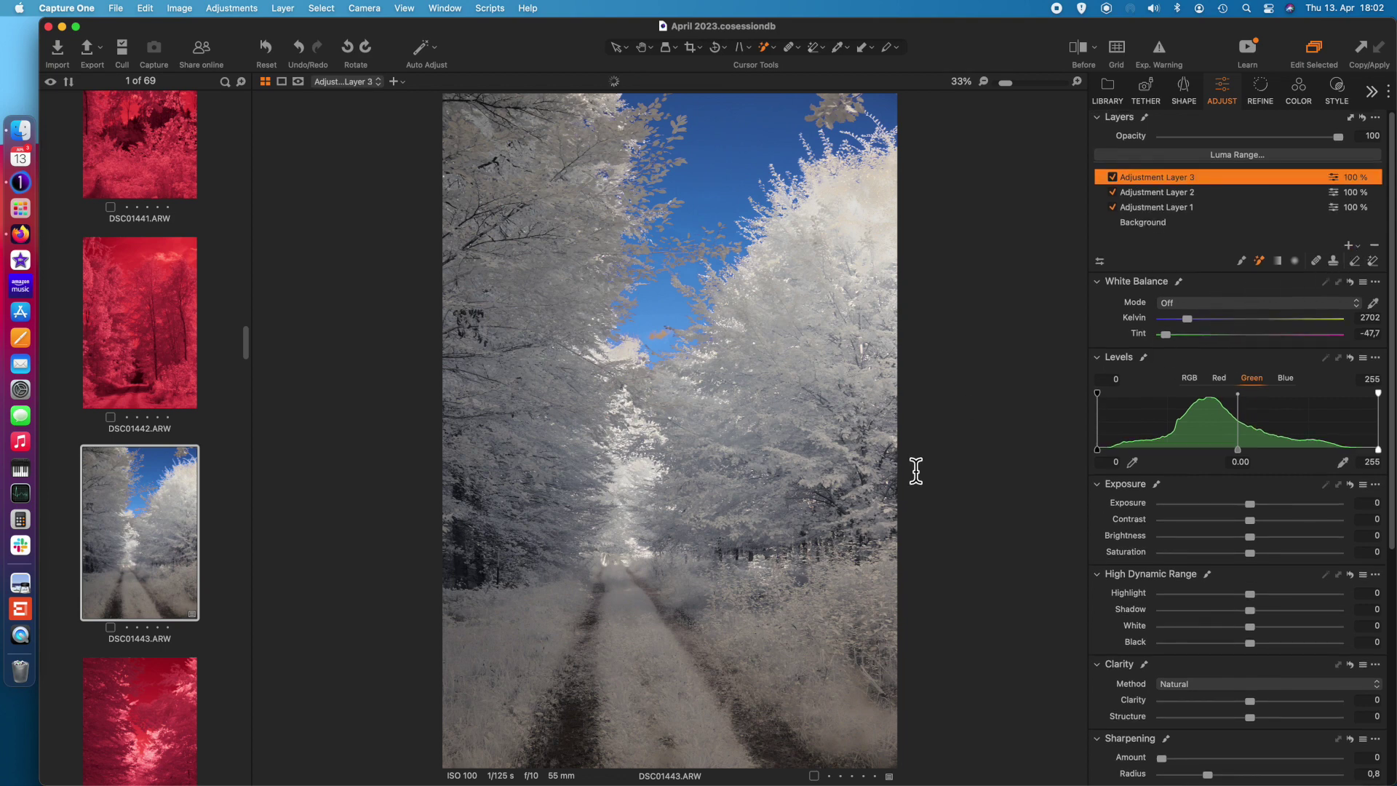
pyautogui.click(460, 562)
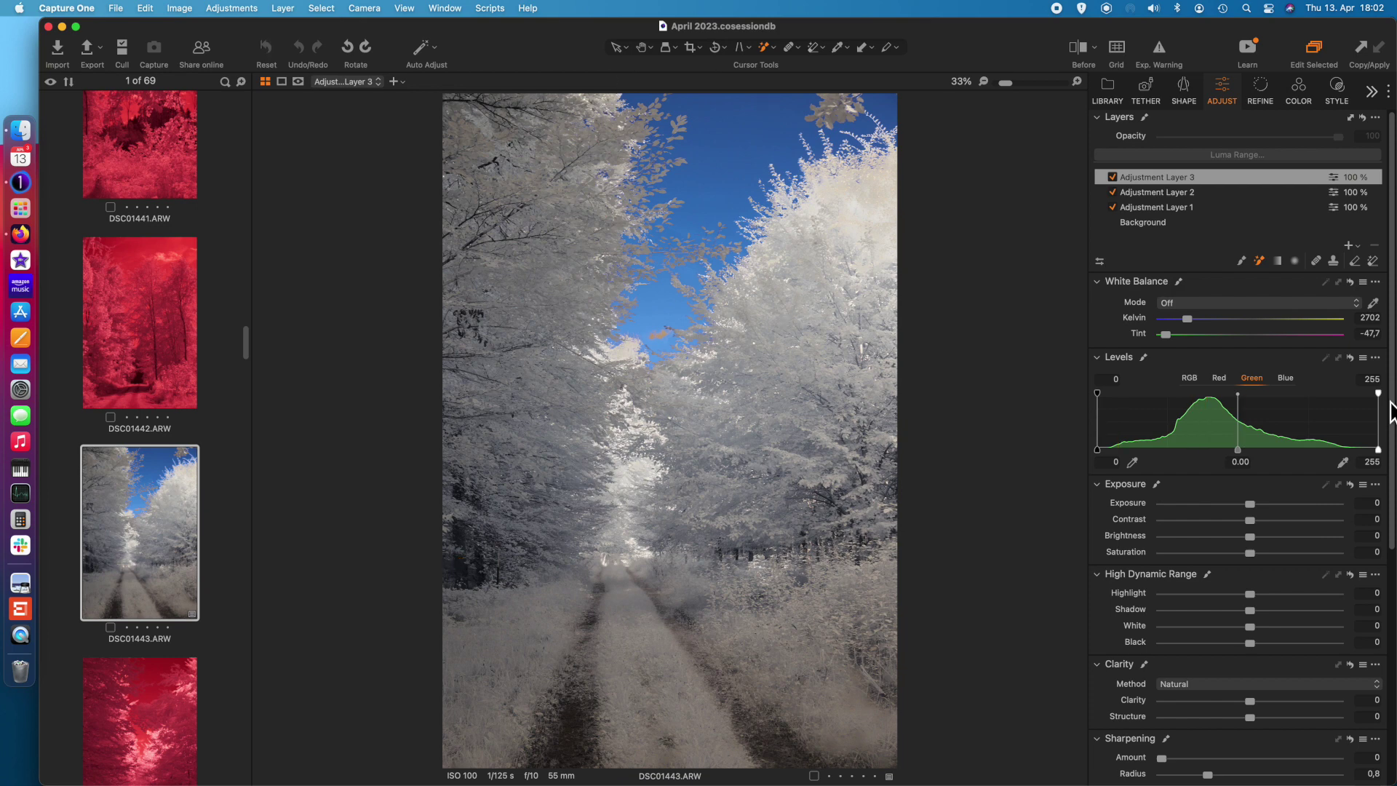
pyautogui.click(1236, 504)
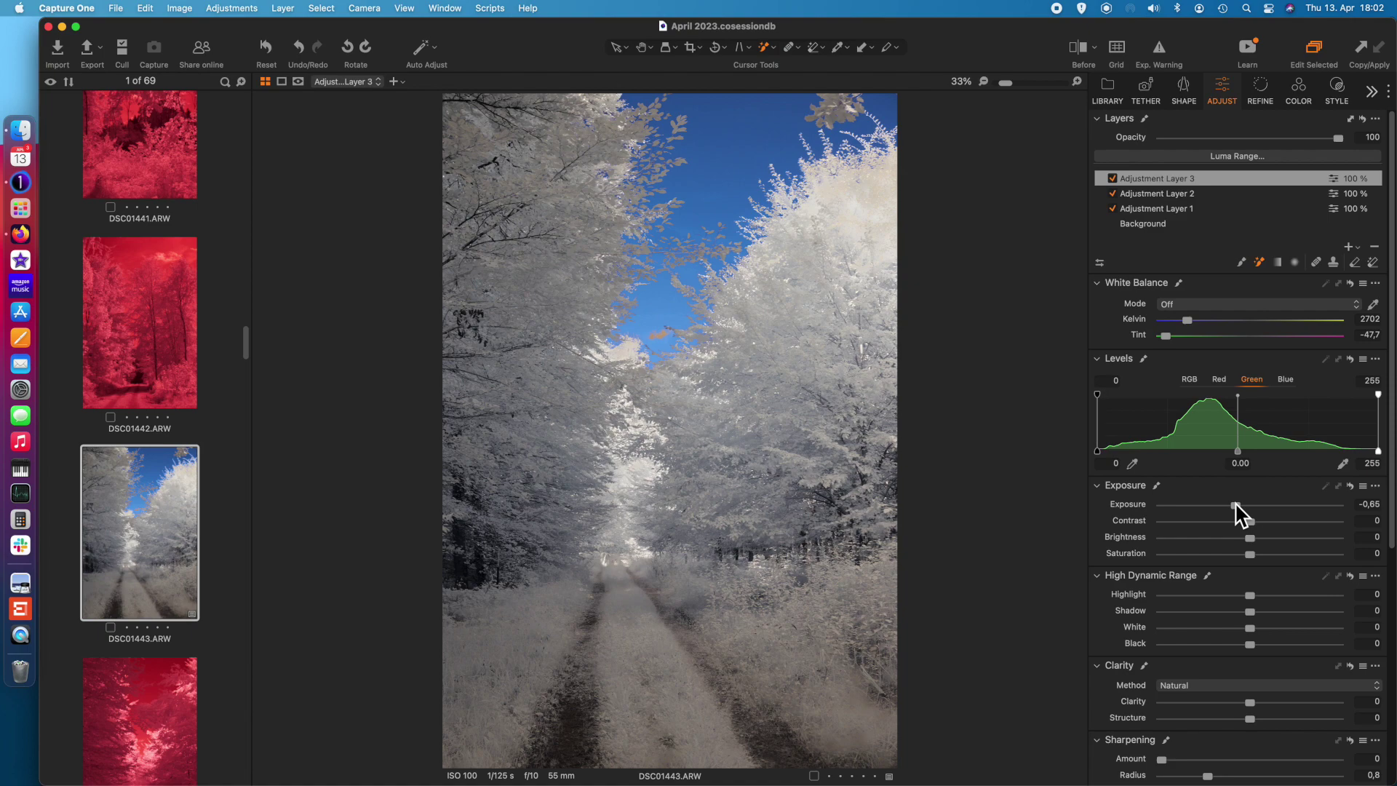
pyautogui.scroll(5, 752, 588)
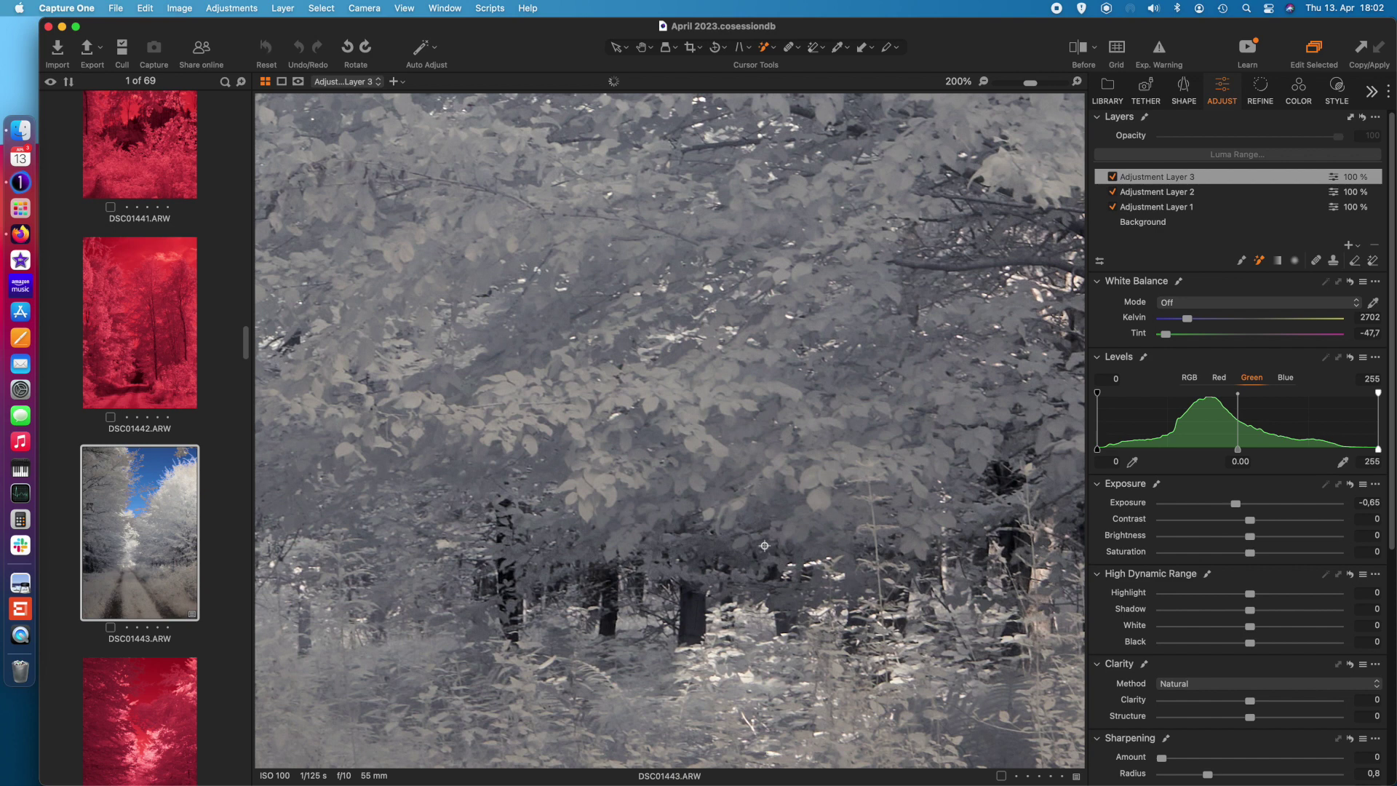
pyautogui.scroll(-5, 764, 545)
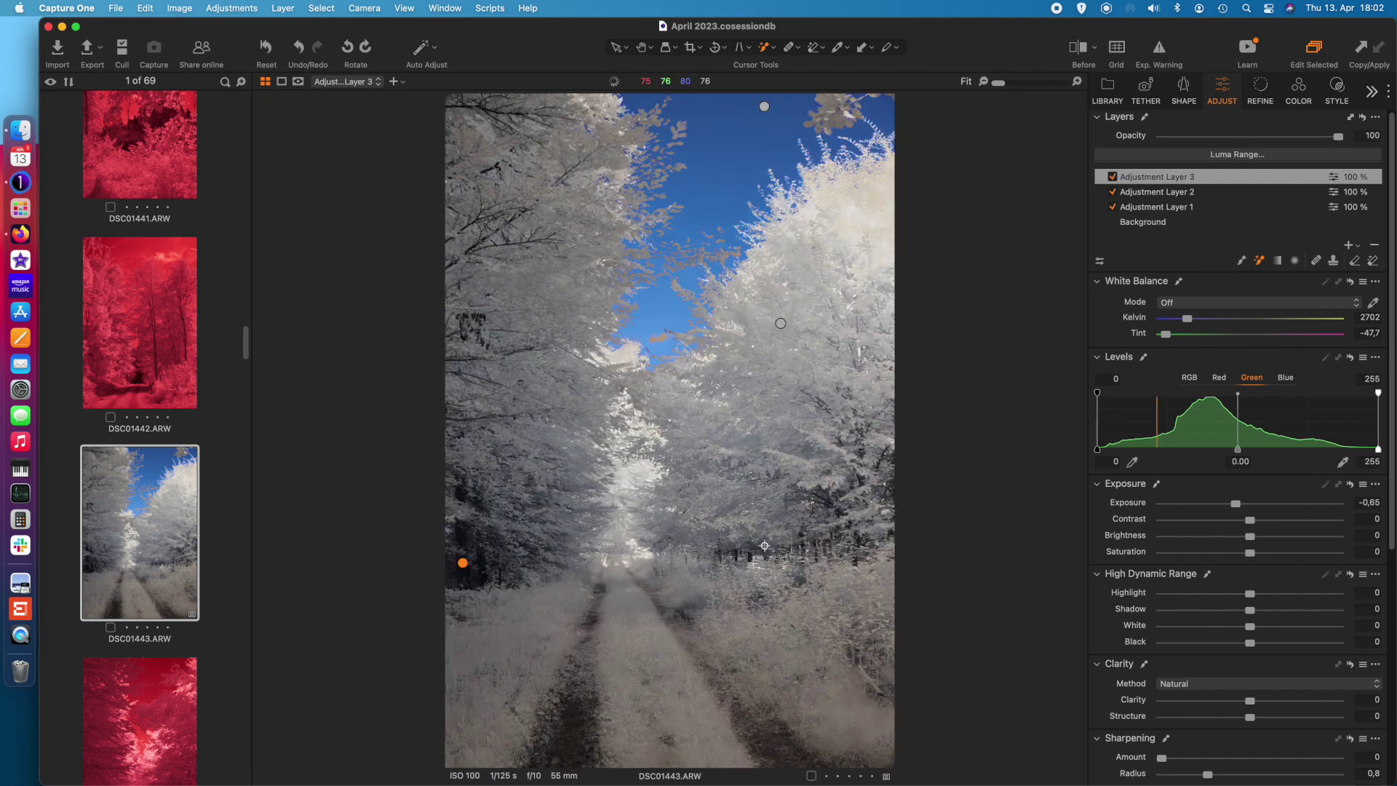
# On the Background layer, set Contrast to 11, Brightness to -4, Clarity to 33 and the Sharpening Amount to 325
pyautogui.click(1128, 221)
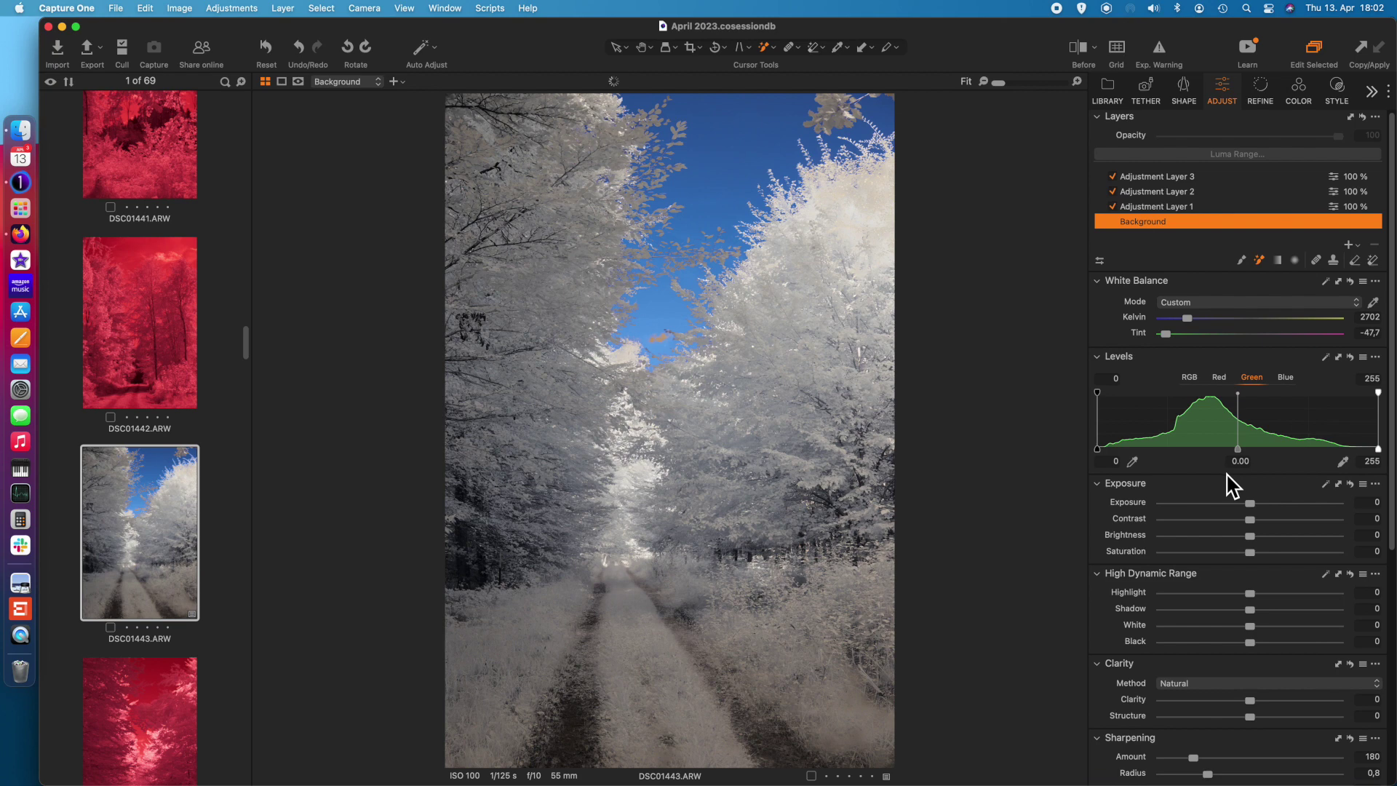
pyautogui.click(1269, 520)
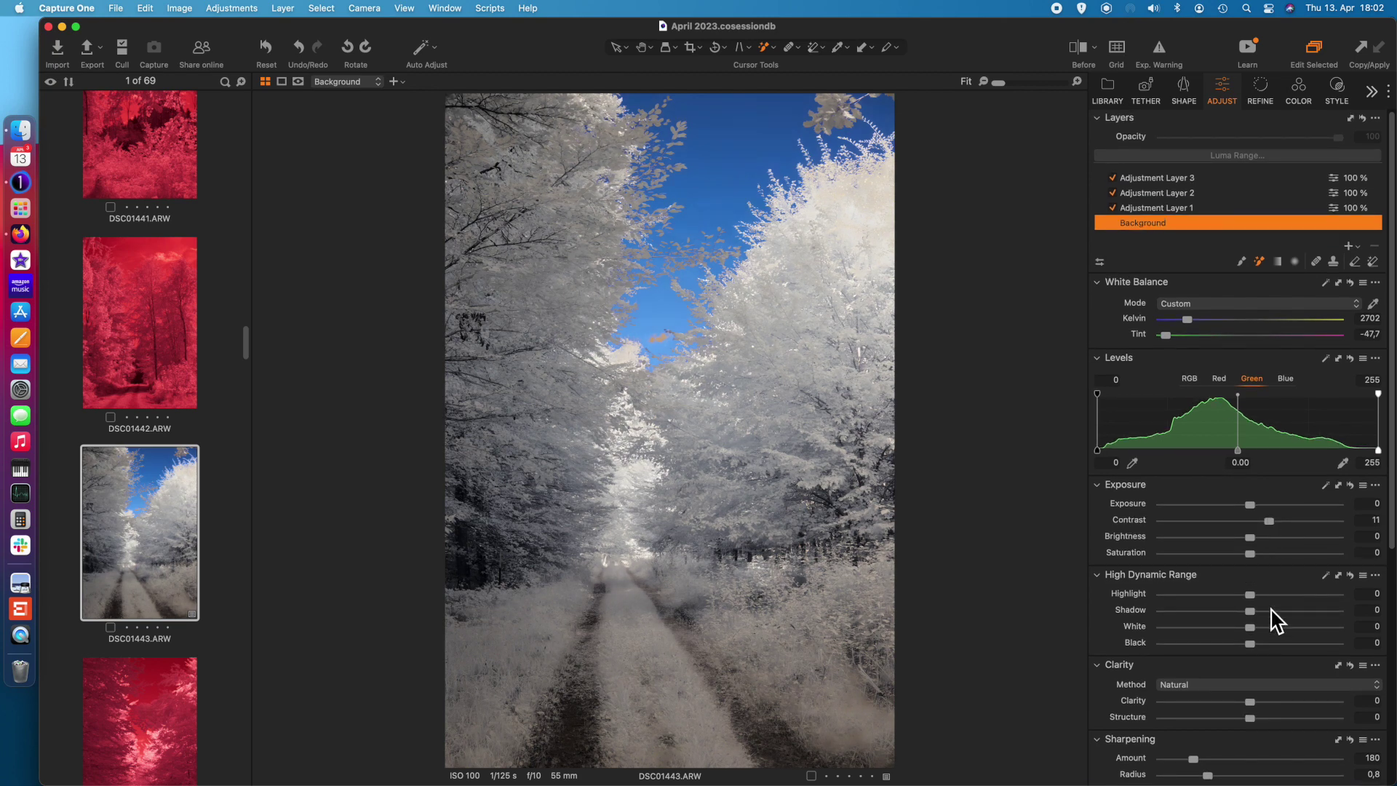
pyautogui.click(1279, 700)
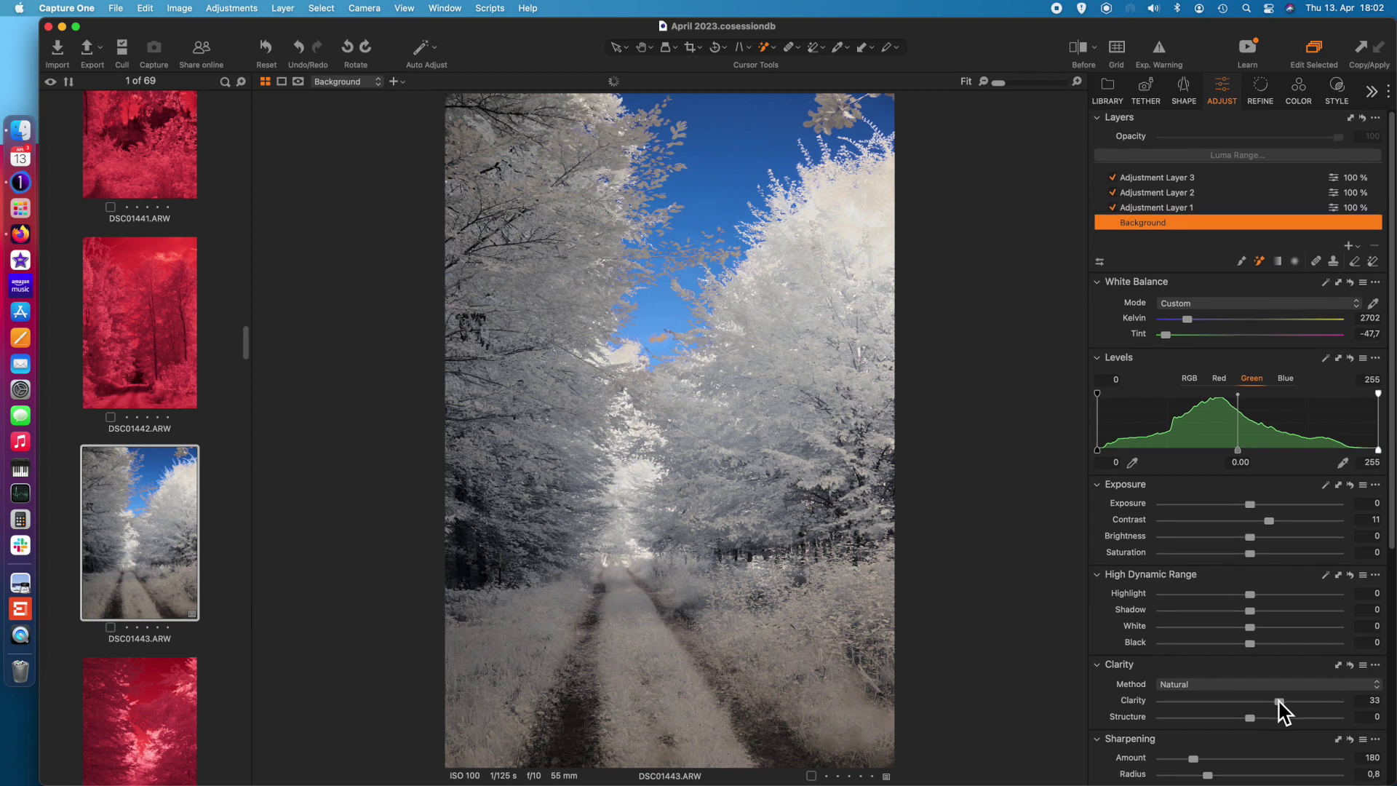
pyautogui.click(1218, 759)
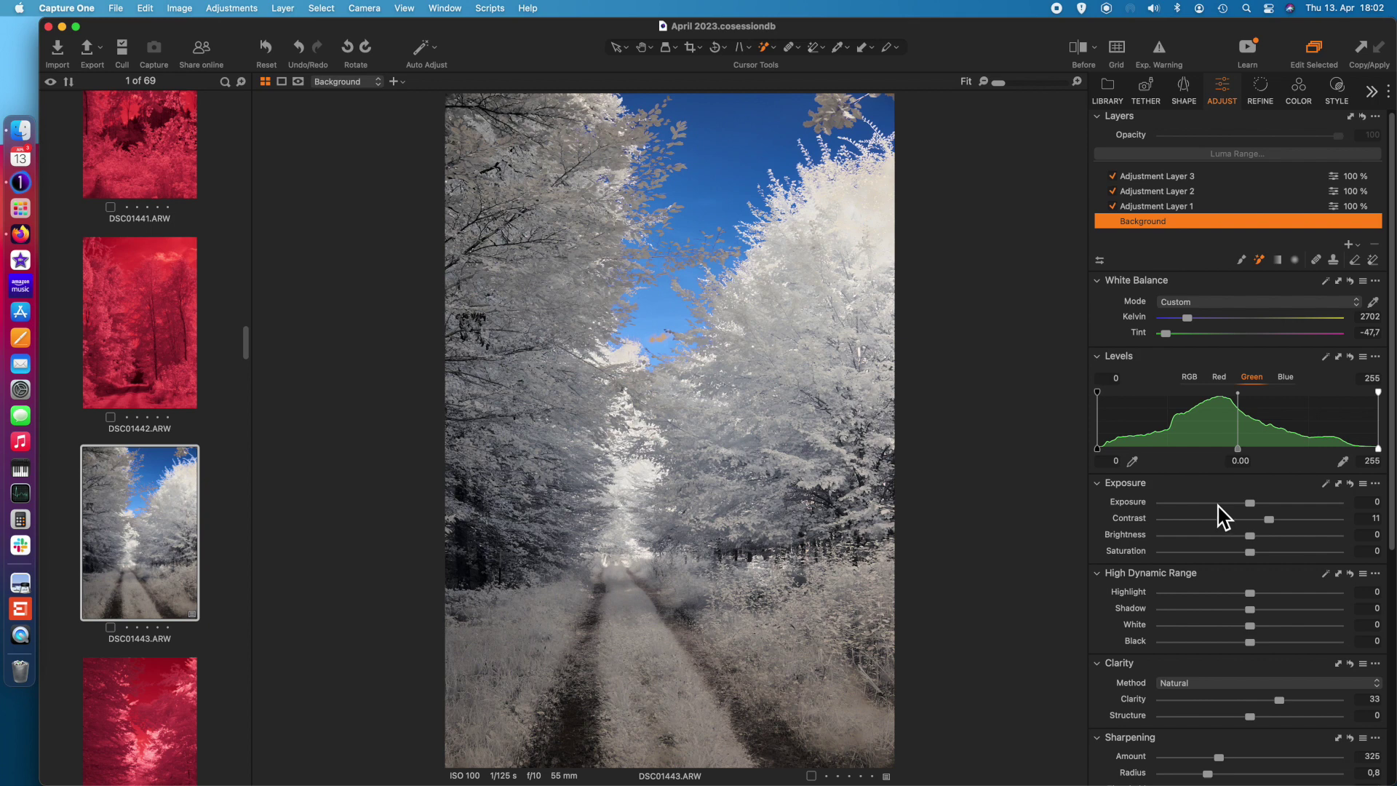
pyautogui.click(1202, 535)
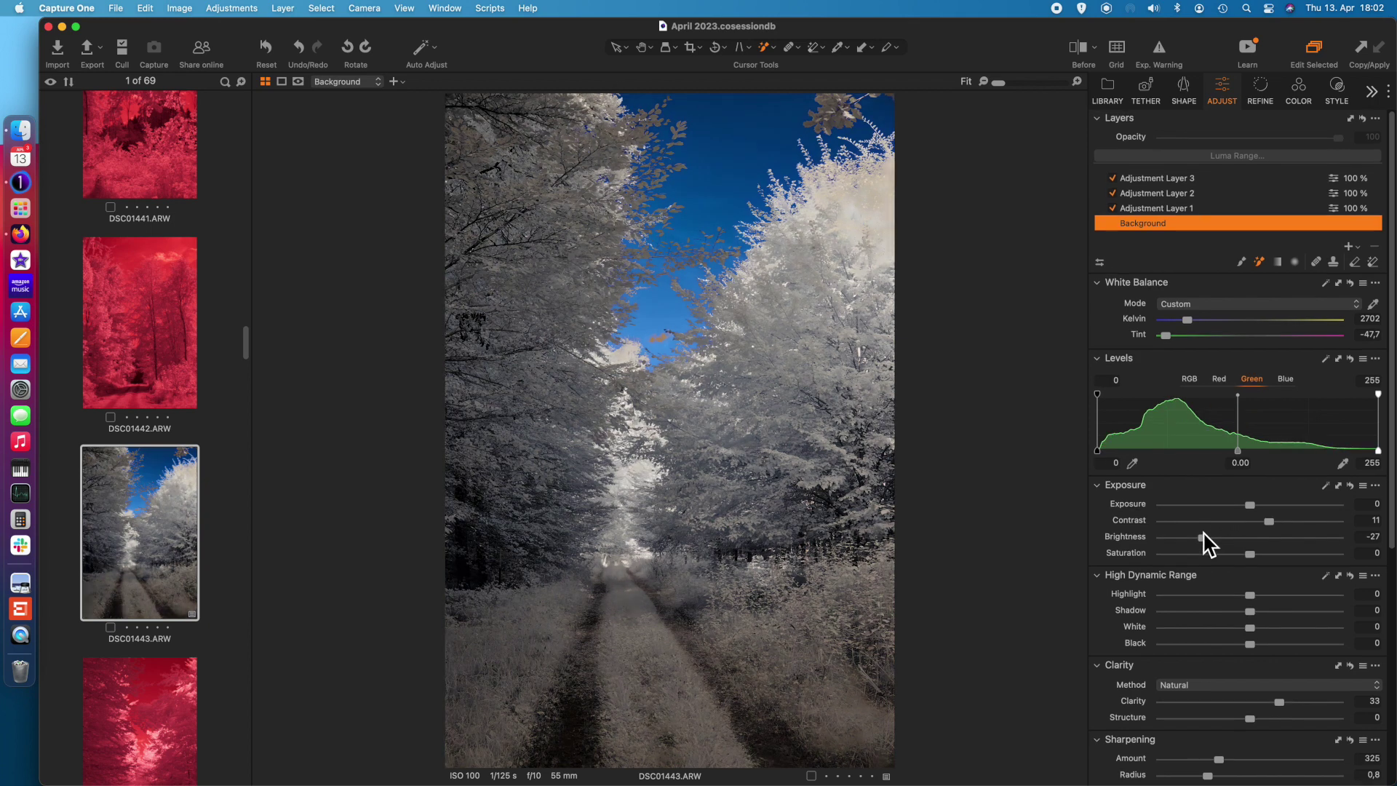
pyautogui.moveTo(1202, 535); pyautogui.dragTo(1241, 536)
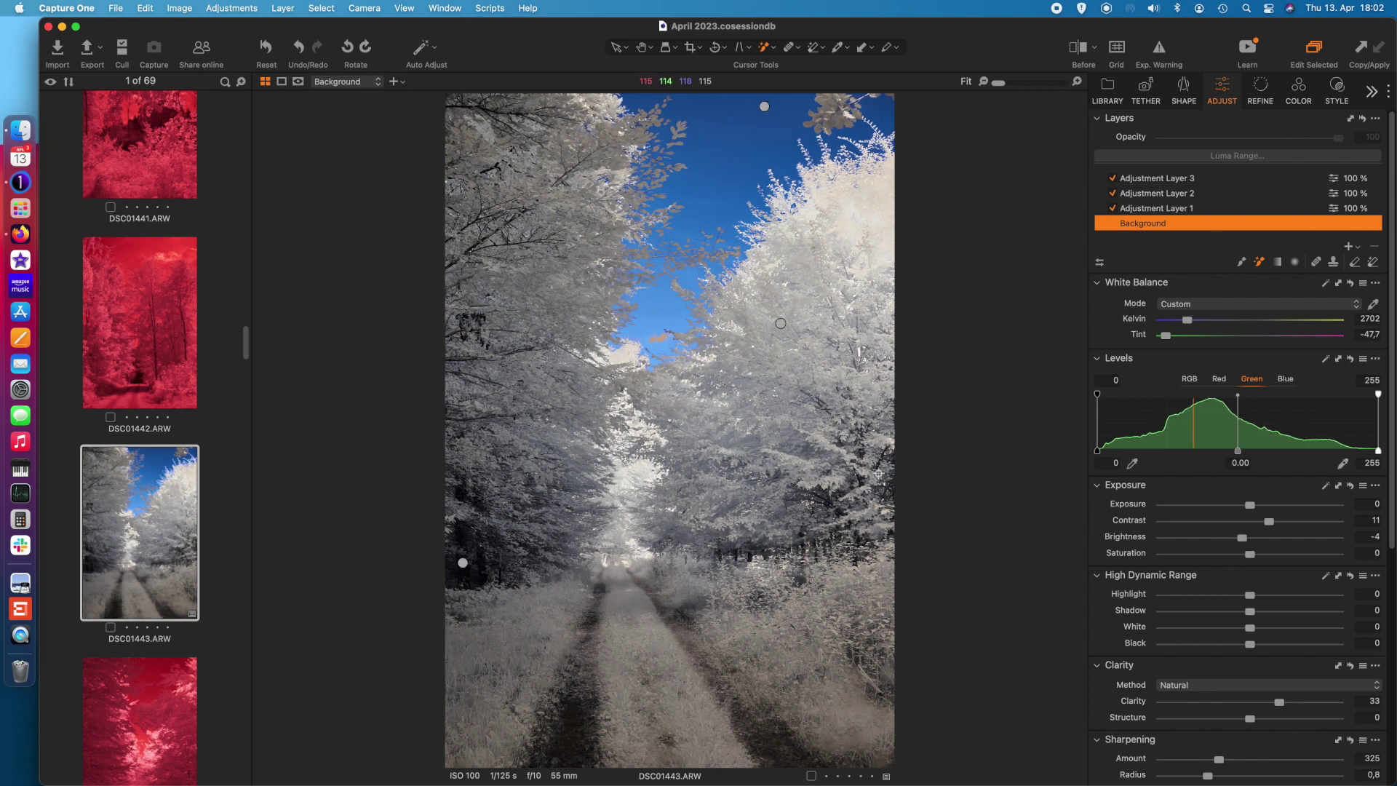